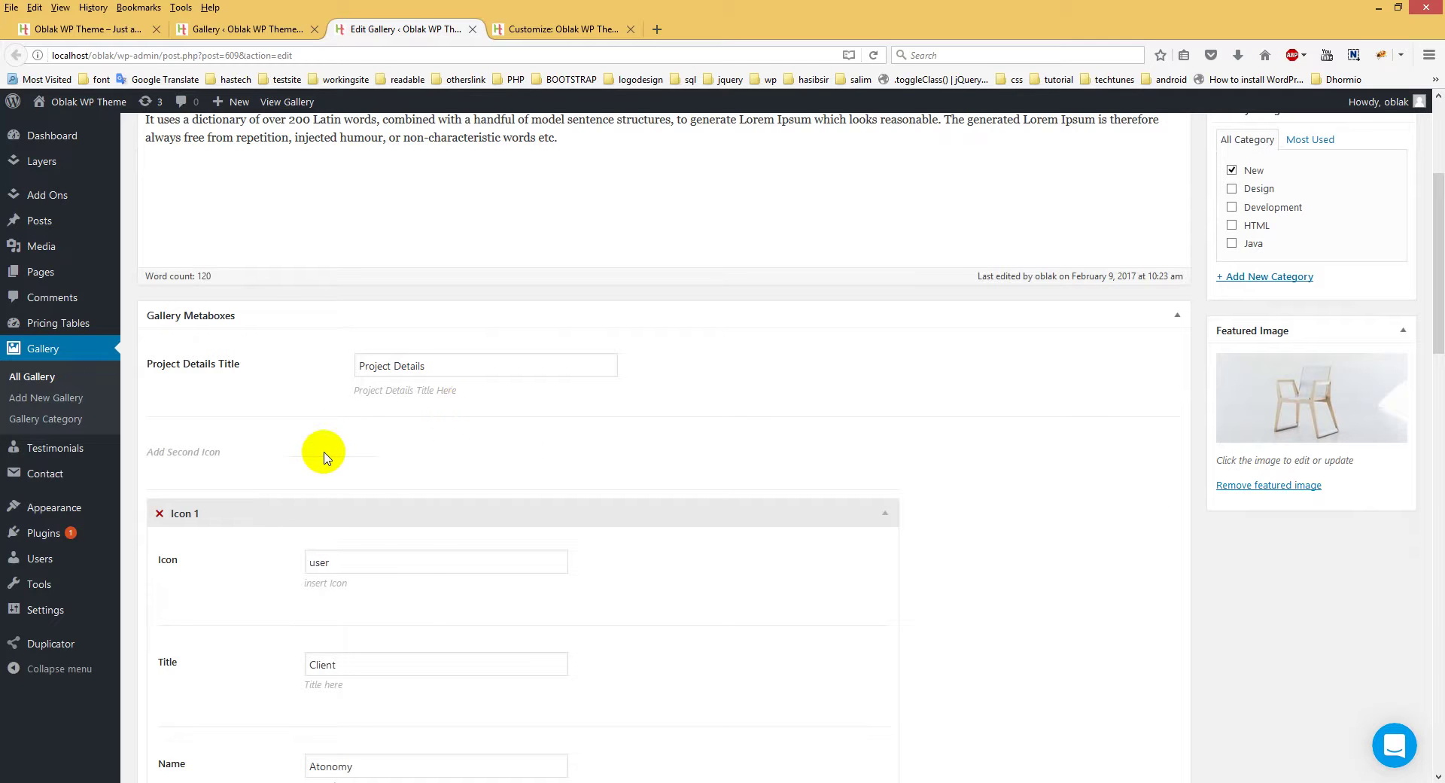
# Switch to the Customizer and open the page being customized in a new browser tab
pyautogui.scroll(-2, 323, 429)
pyautogui.scroll(1, 313, 591)
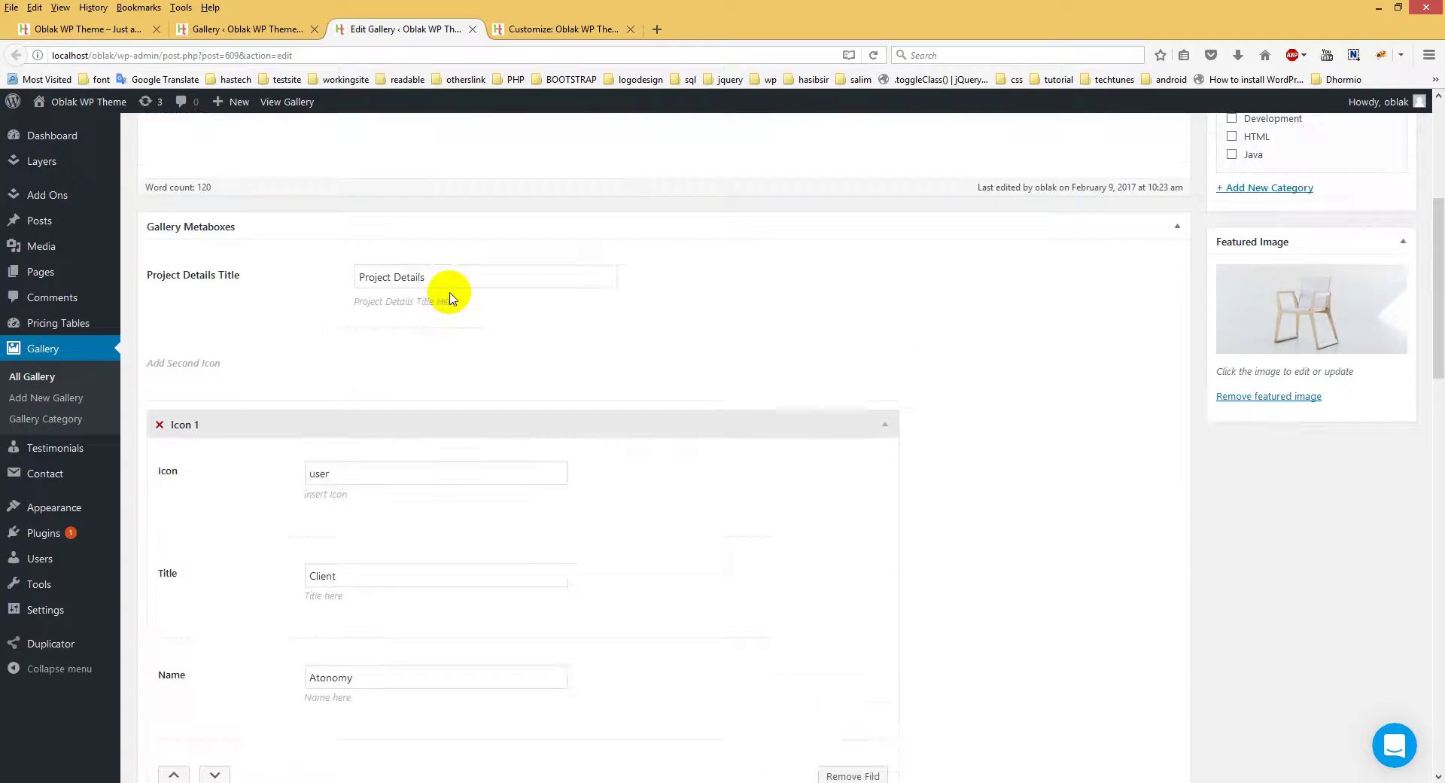
pyautogui.scroll(1, 451, 297)
pyautogui.click(563, 29)
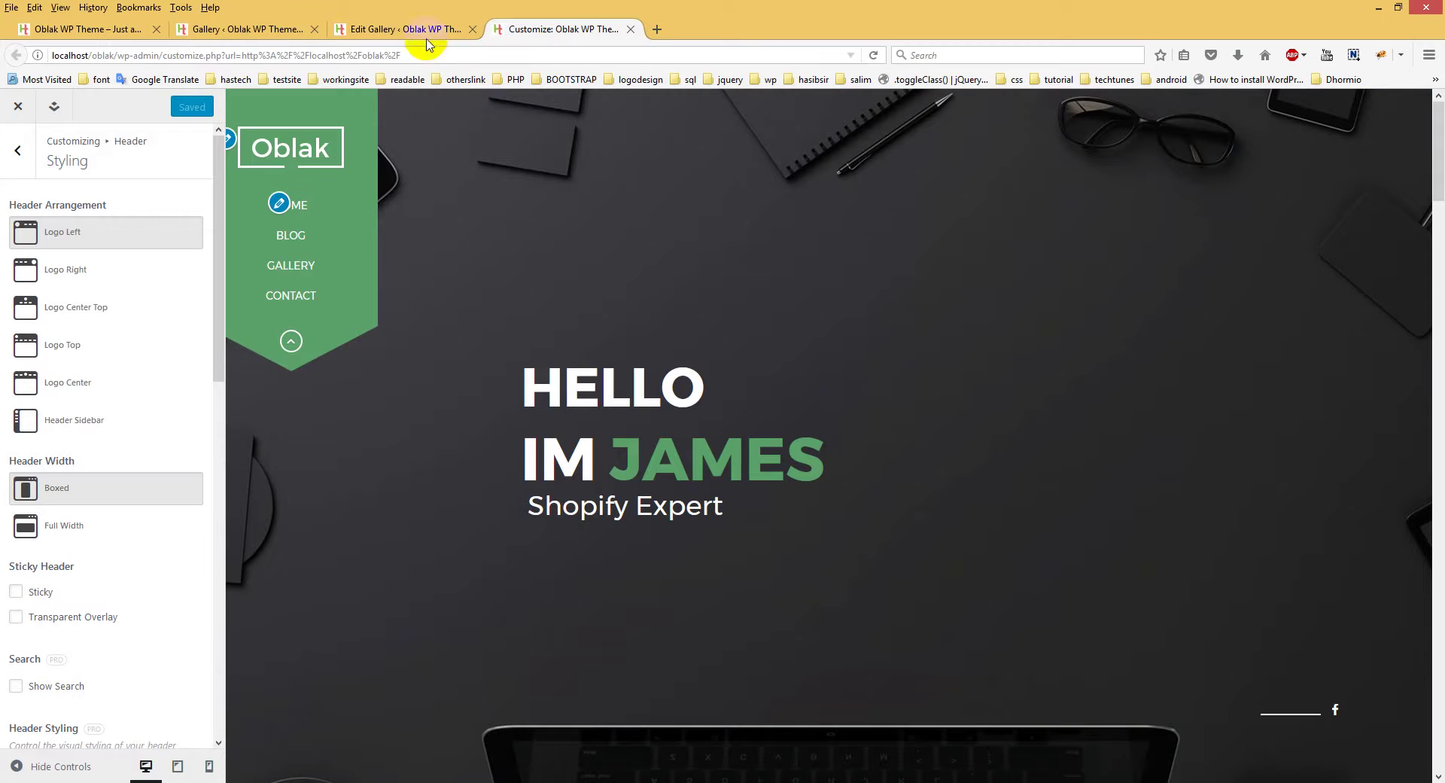
pyautogui.moveTo(54, 106)
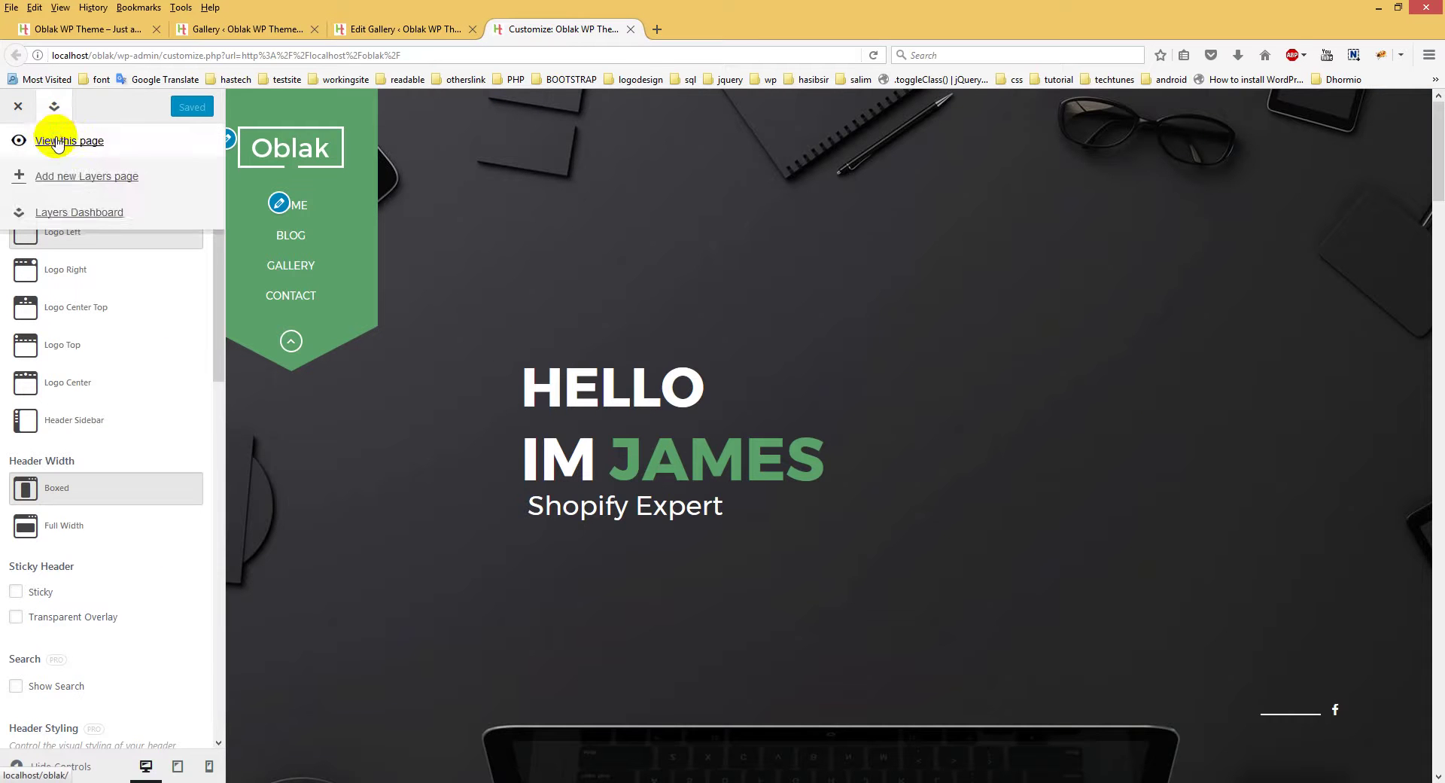
pyautogui.rightClick(57, 144)
pyautogui.click(105, 152)
pyautogui.click(704, 30)
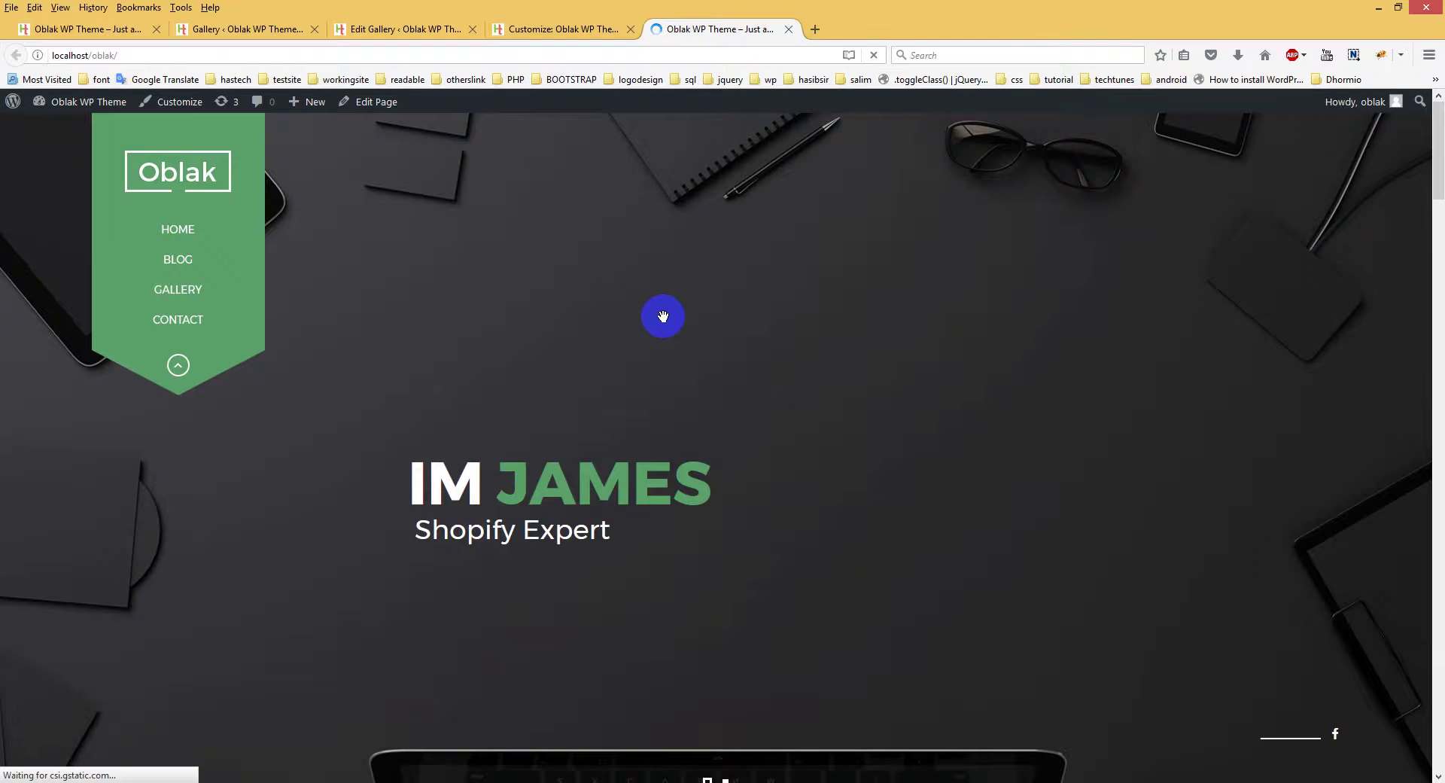
# Open the Corporate Flyar jQery item from the front page's gallery in a new browser tab
pyautogui.scroll(-15, 663, 316)
pyautogui.scroll(3, 420, 394)
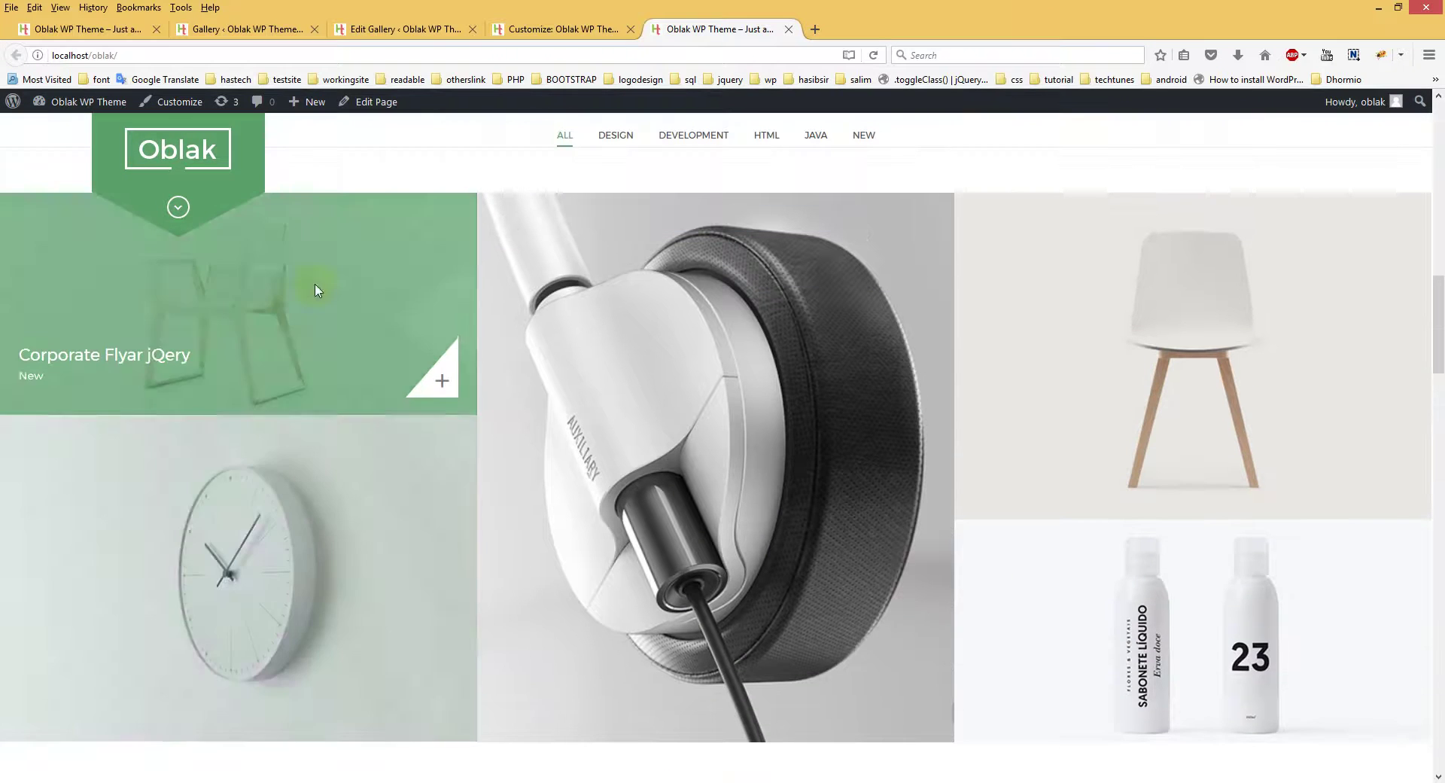
pyautogui.middleClick(132, 358)
pyautogui.click(854, 36)
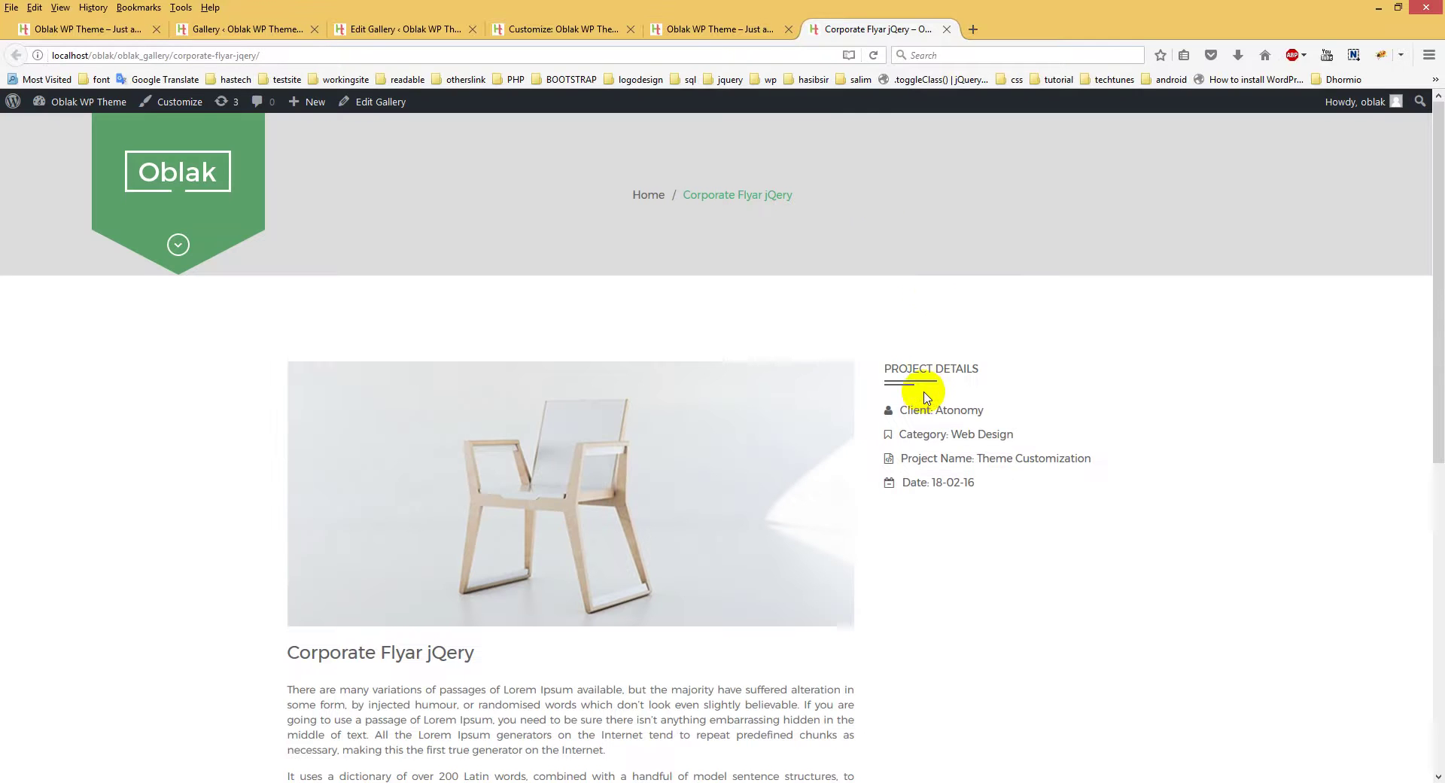
# Review the project details title and icon fields in the Corporate Flyar jQery gallery item's edit page
pyautogui.click(592, 30)
pyautogui.click(413, 30)
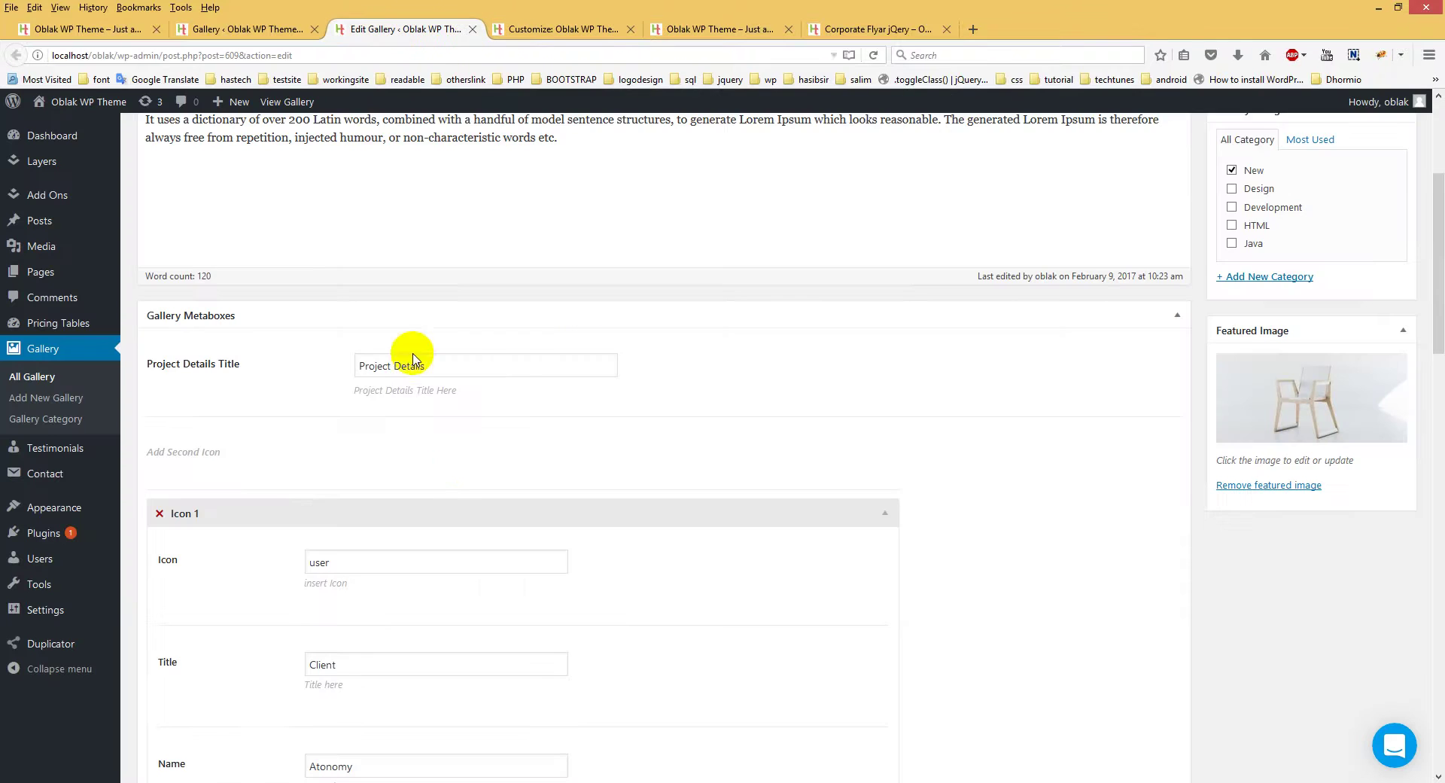
pyautogui.scroll(-7, 414, 360)
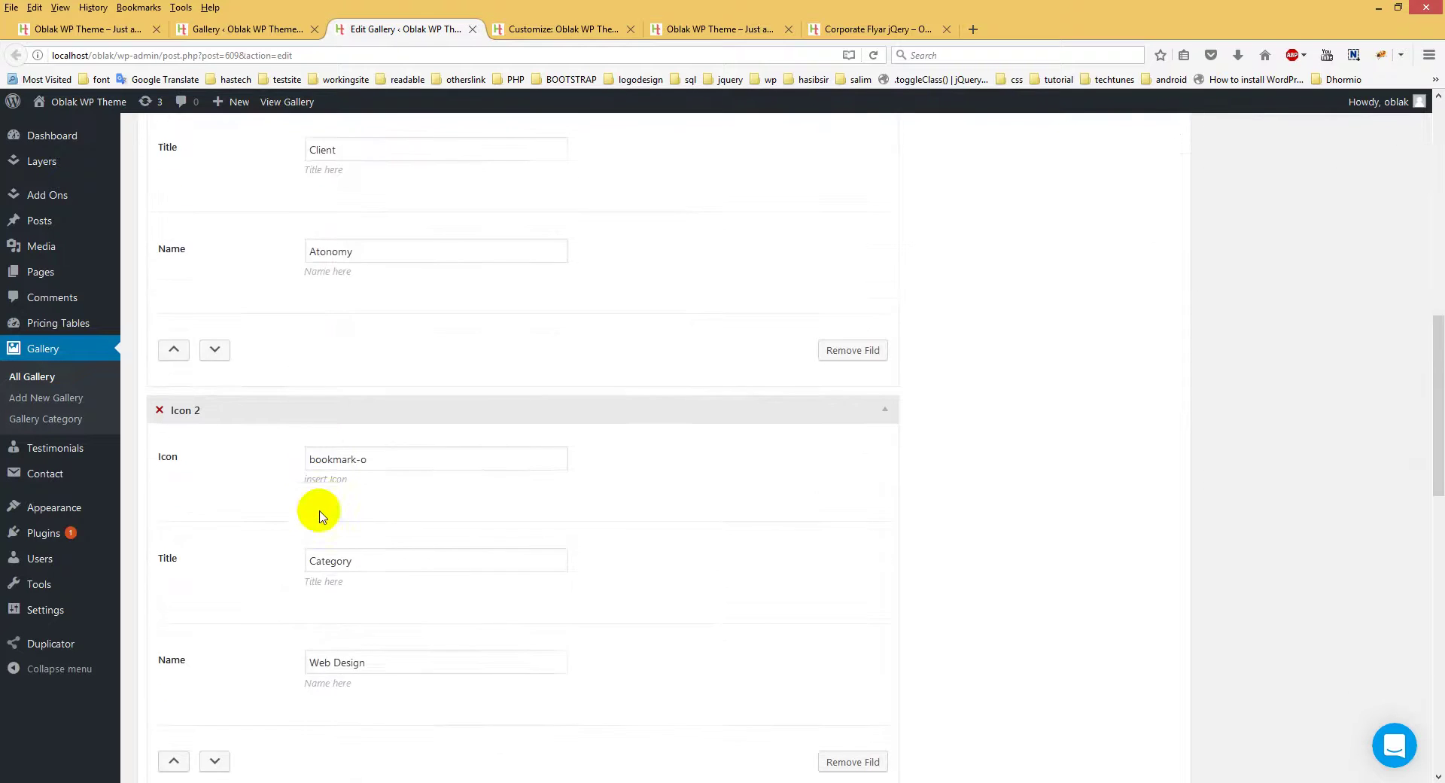
pyautogui.scroll(-11, 358, 511)
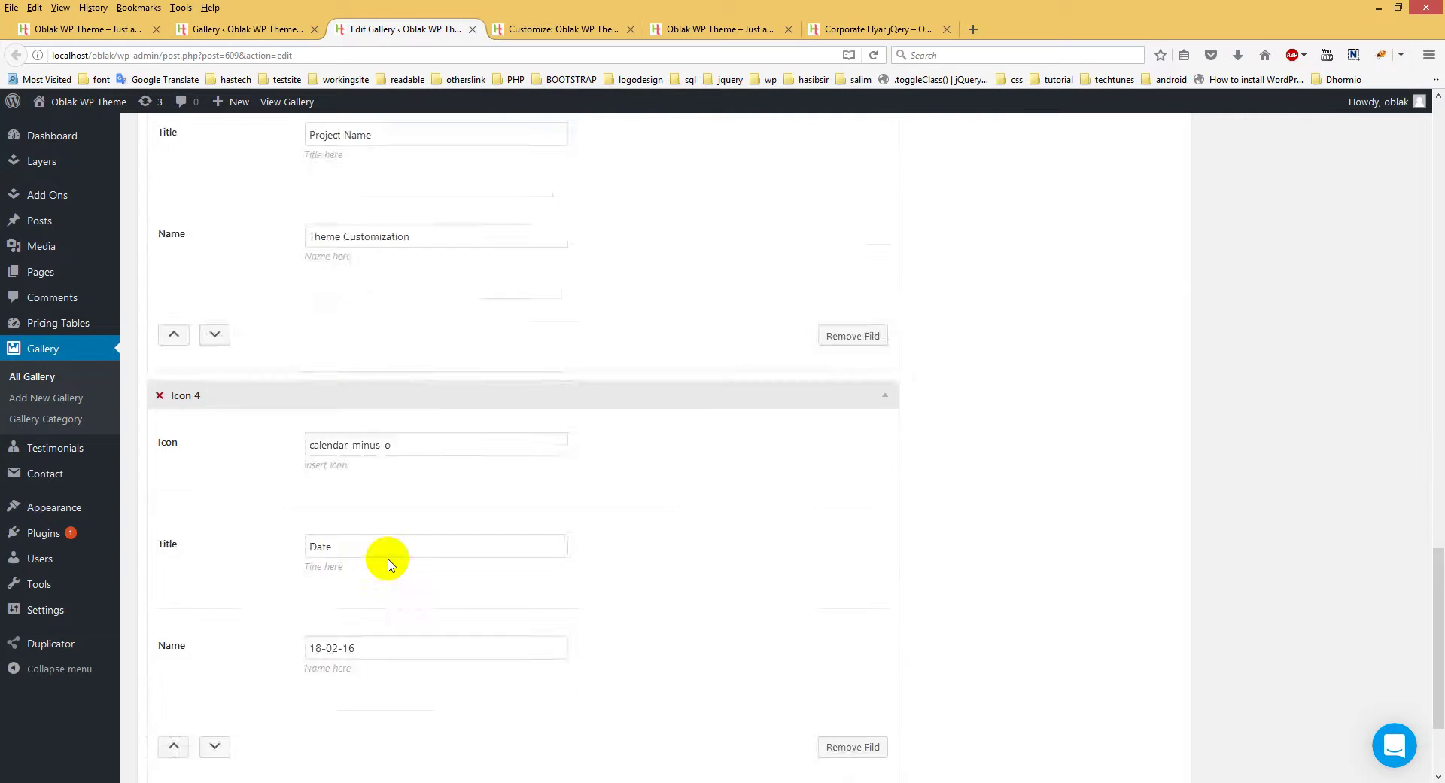
pyautogui.scroll(-2, 388, 565)
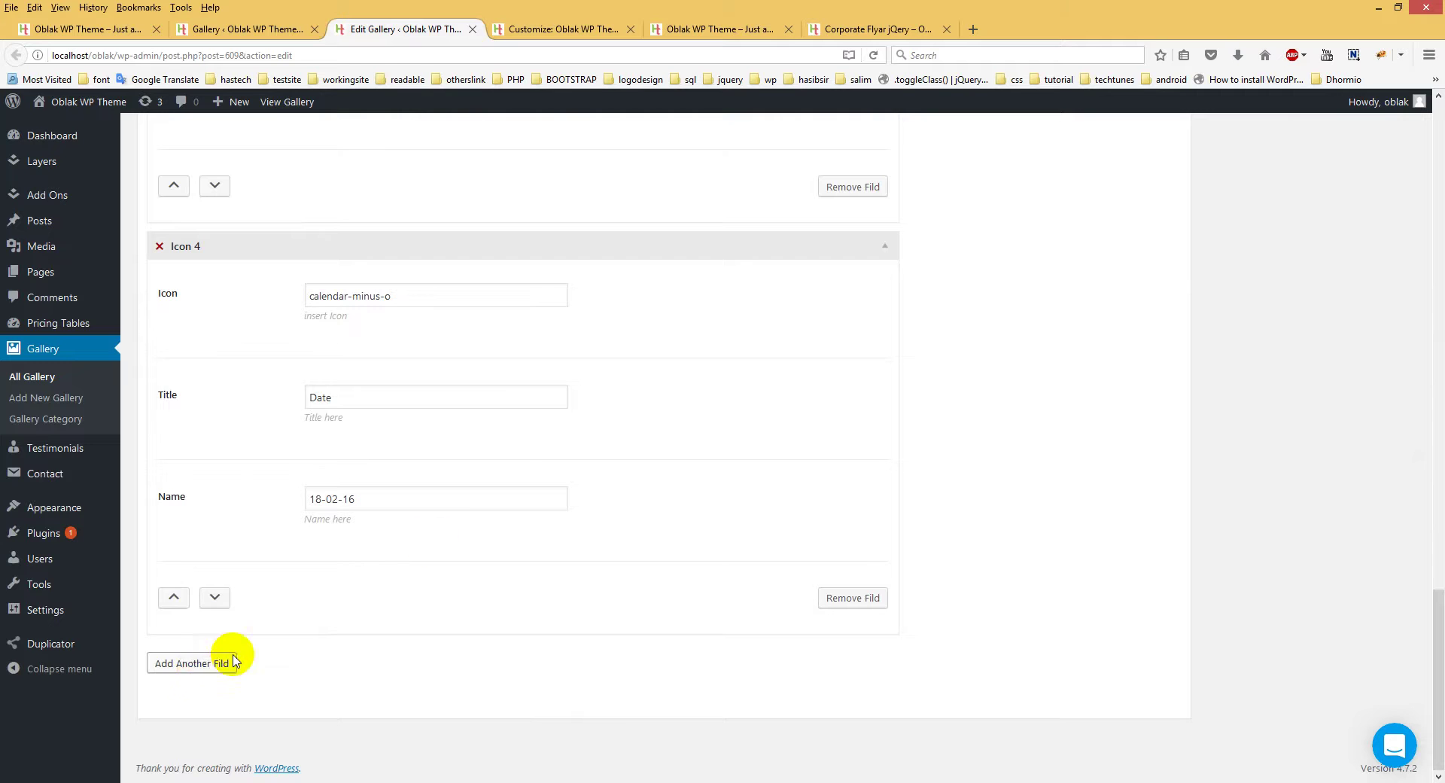
pyautogui.scroll(10, 468, 412)
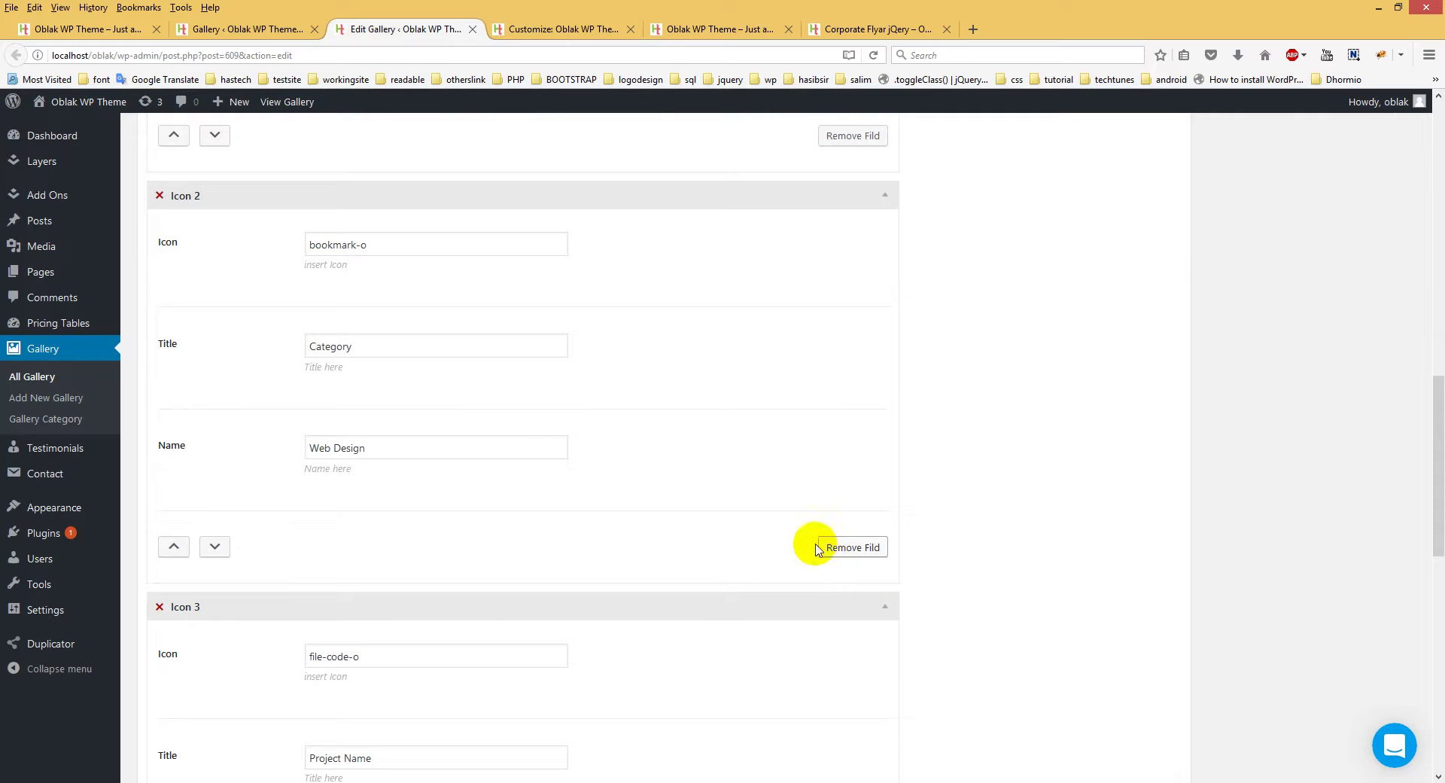
pyautogui.scroll(13, 590, 526)
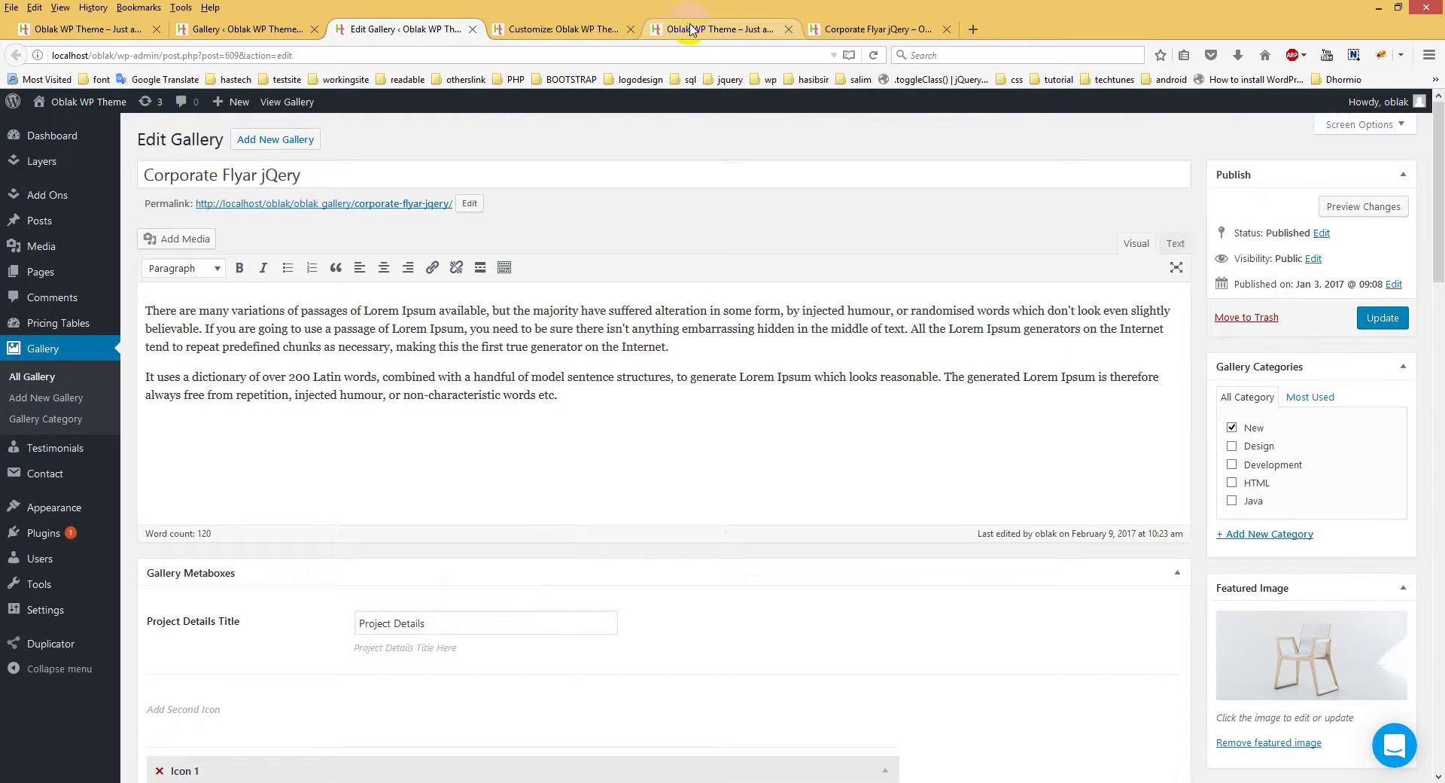
# Close the current Customizer tab and reopen the Customizer from the front page in a new tab placed before it
pyautogui.click(701, 29)
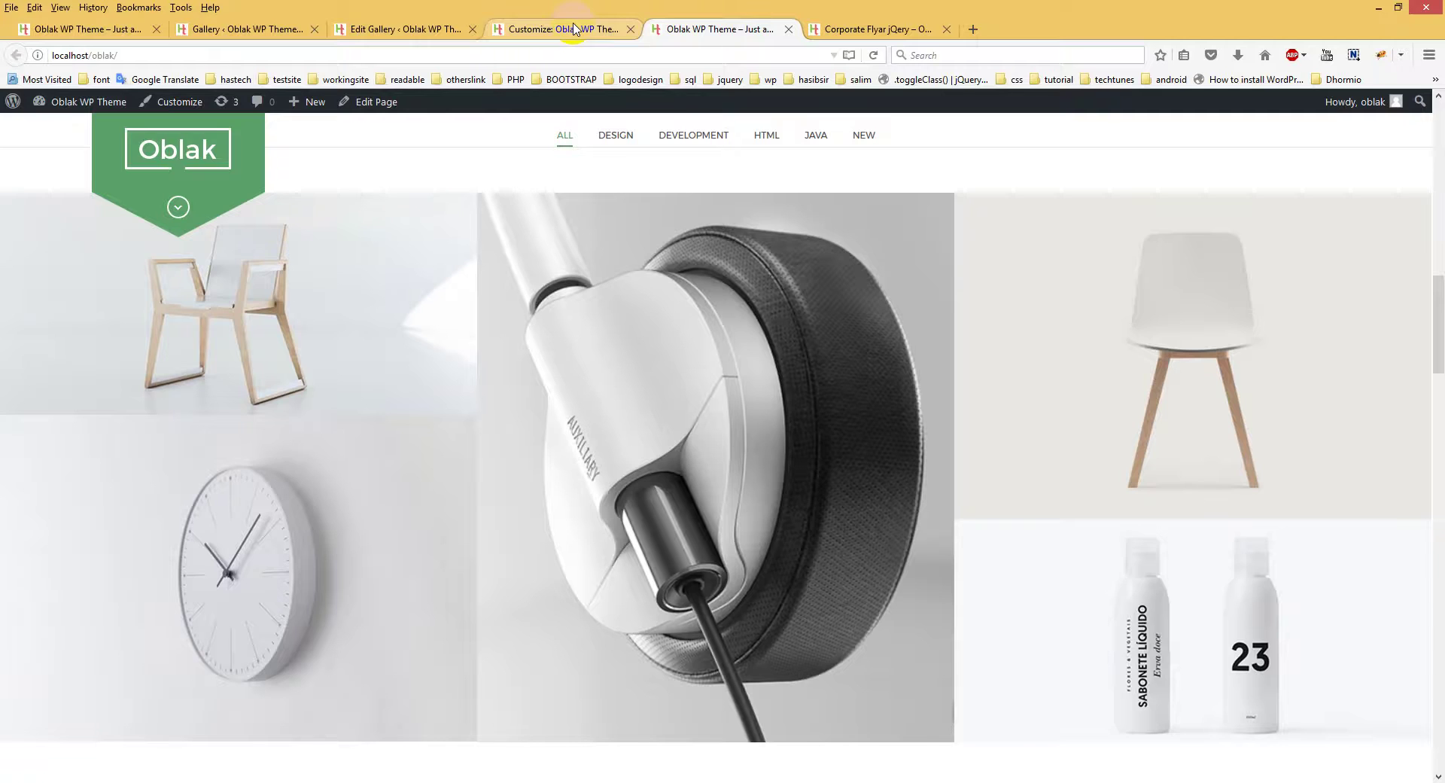
pyautogui.click(574, 29)
pyautogui.click(691, 29)
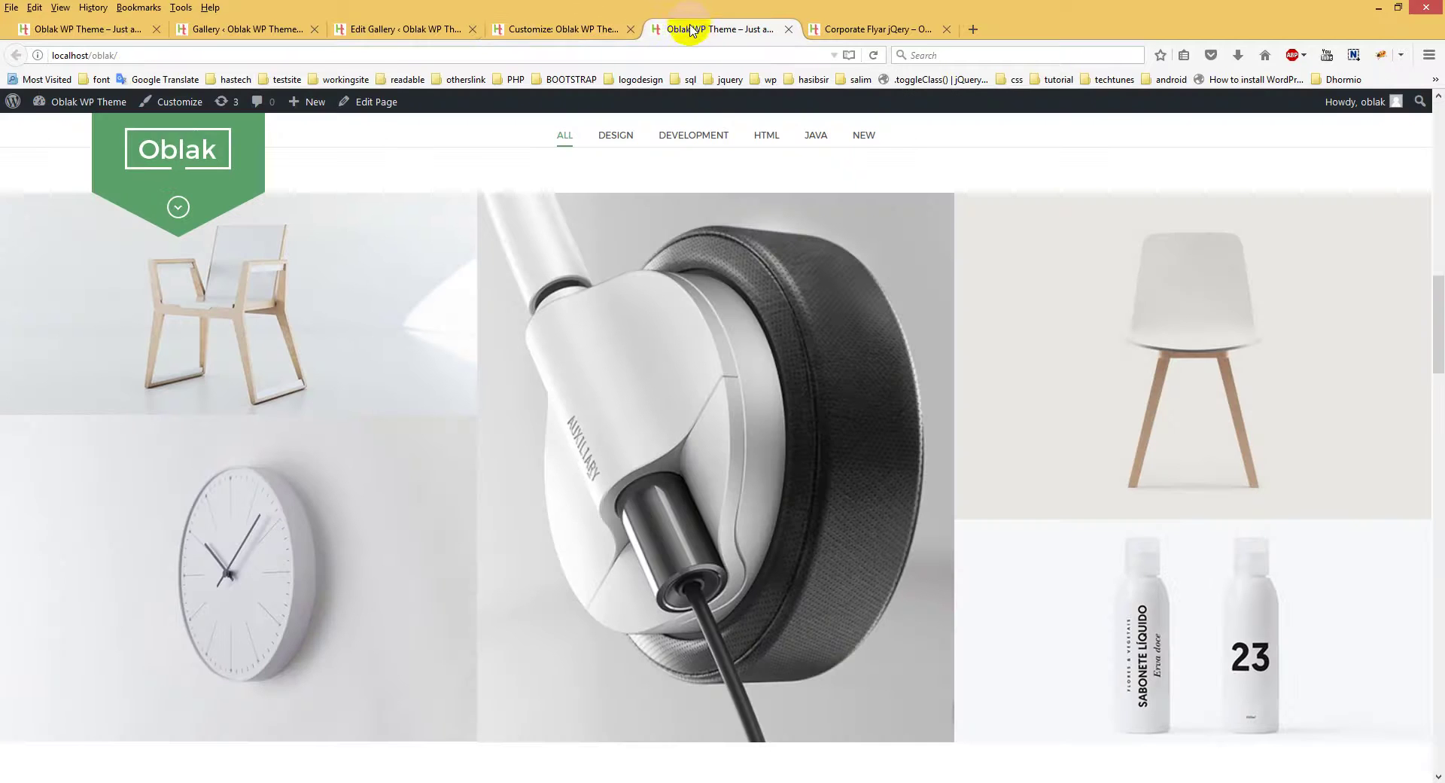
pyautogui.click(566, 28)
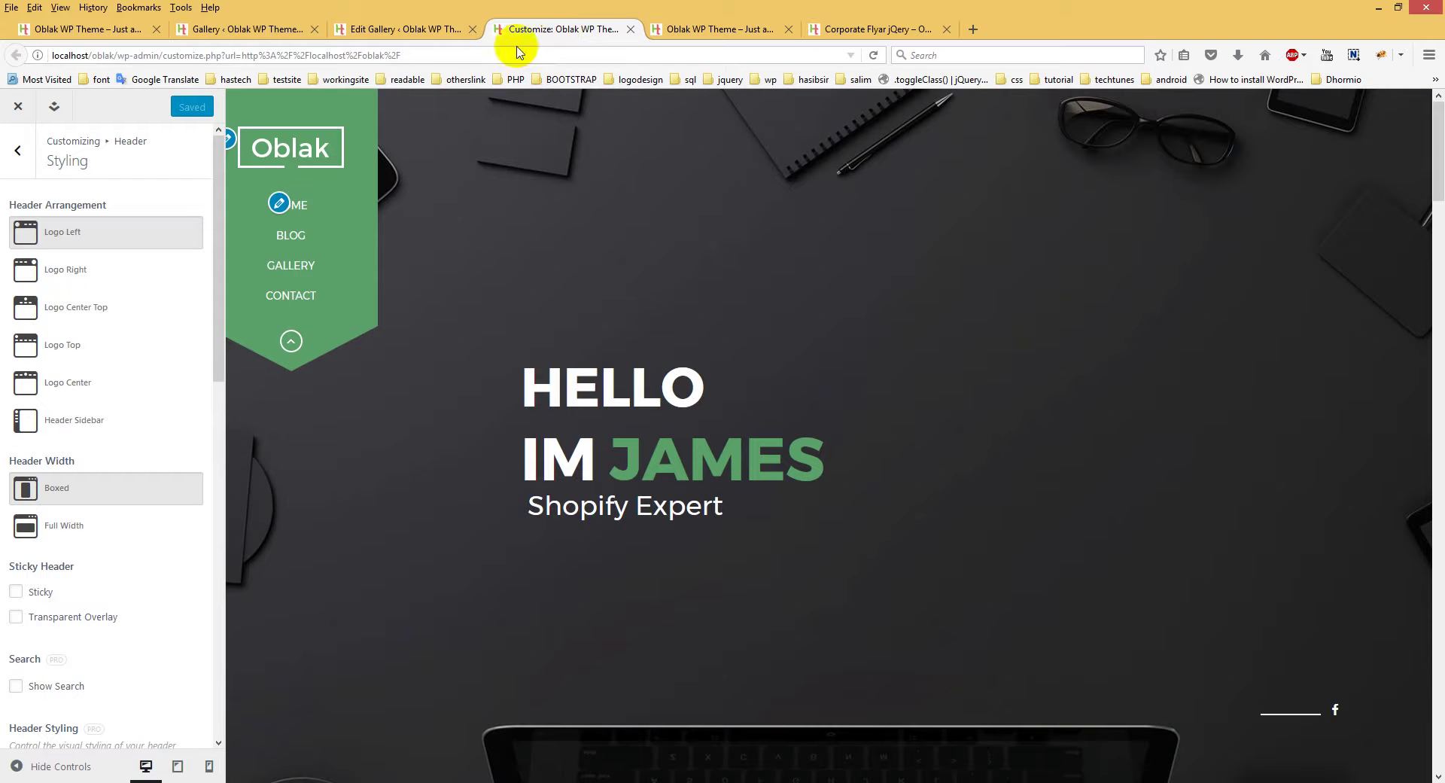
pyautogui.click(18, 150)
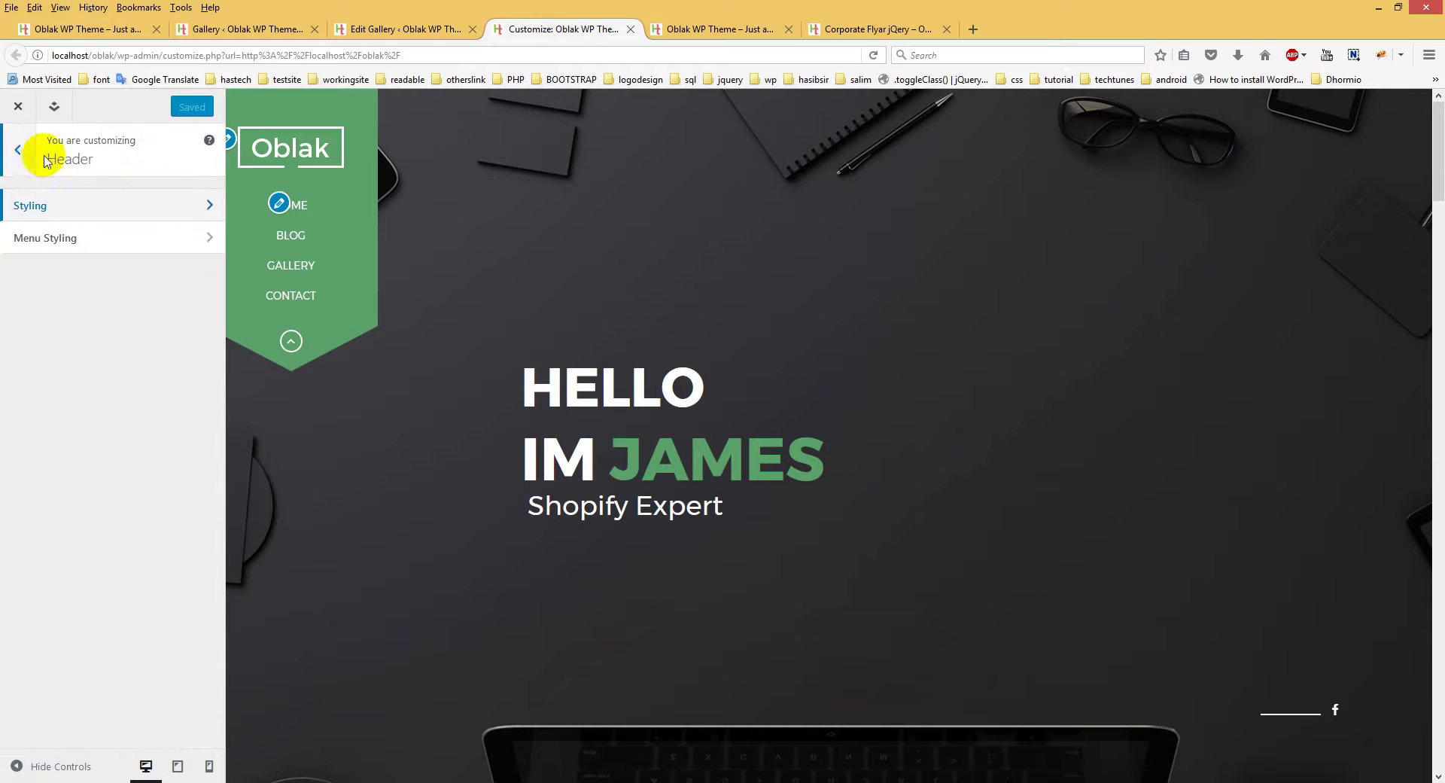
pyautogui.click(631, 28)
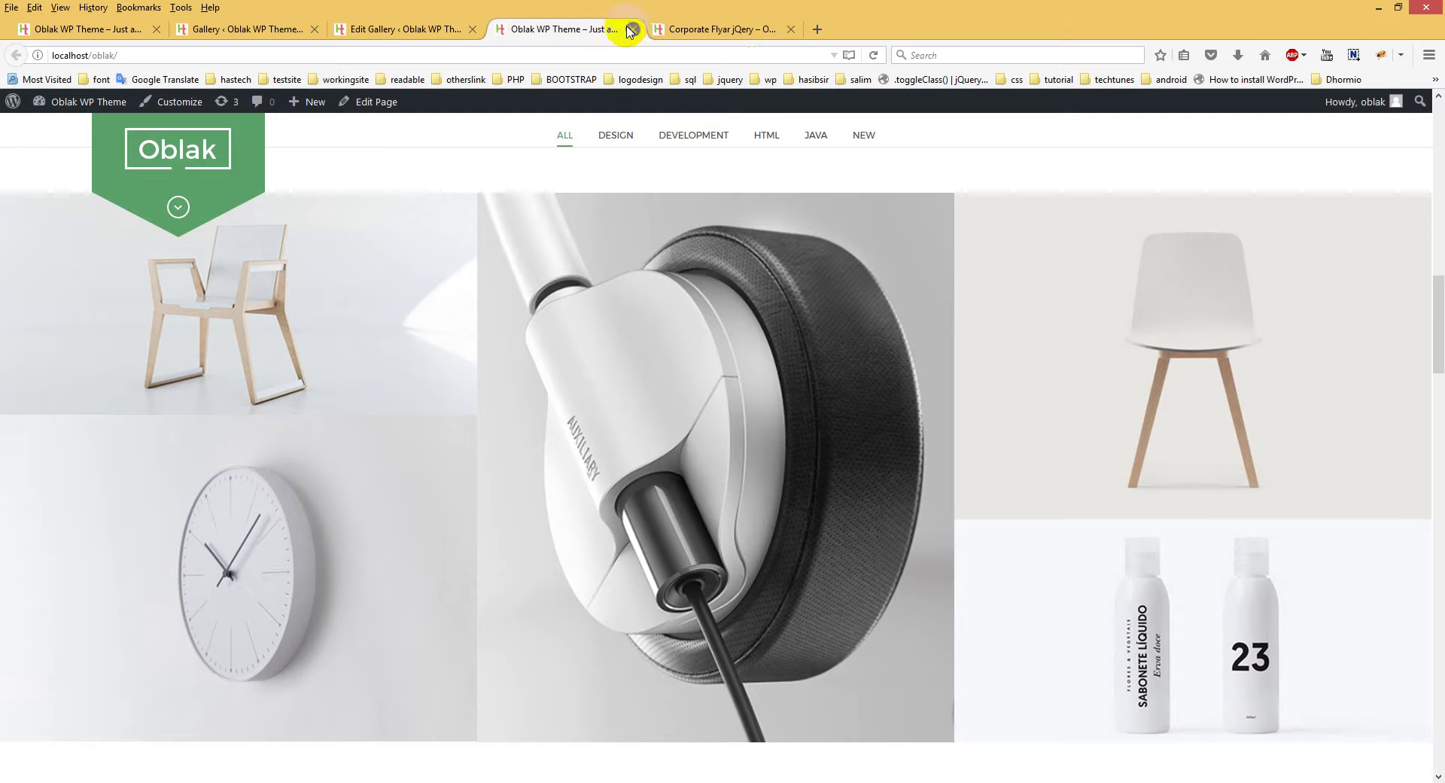
pyautogui.middleClick(183, 109)
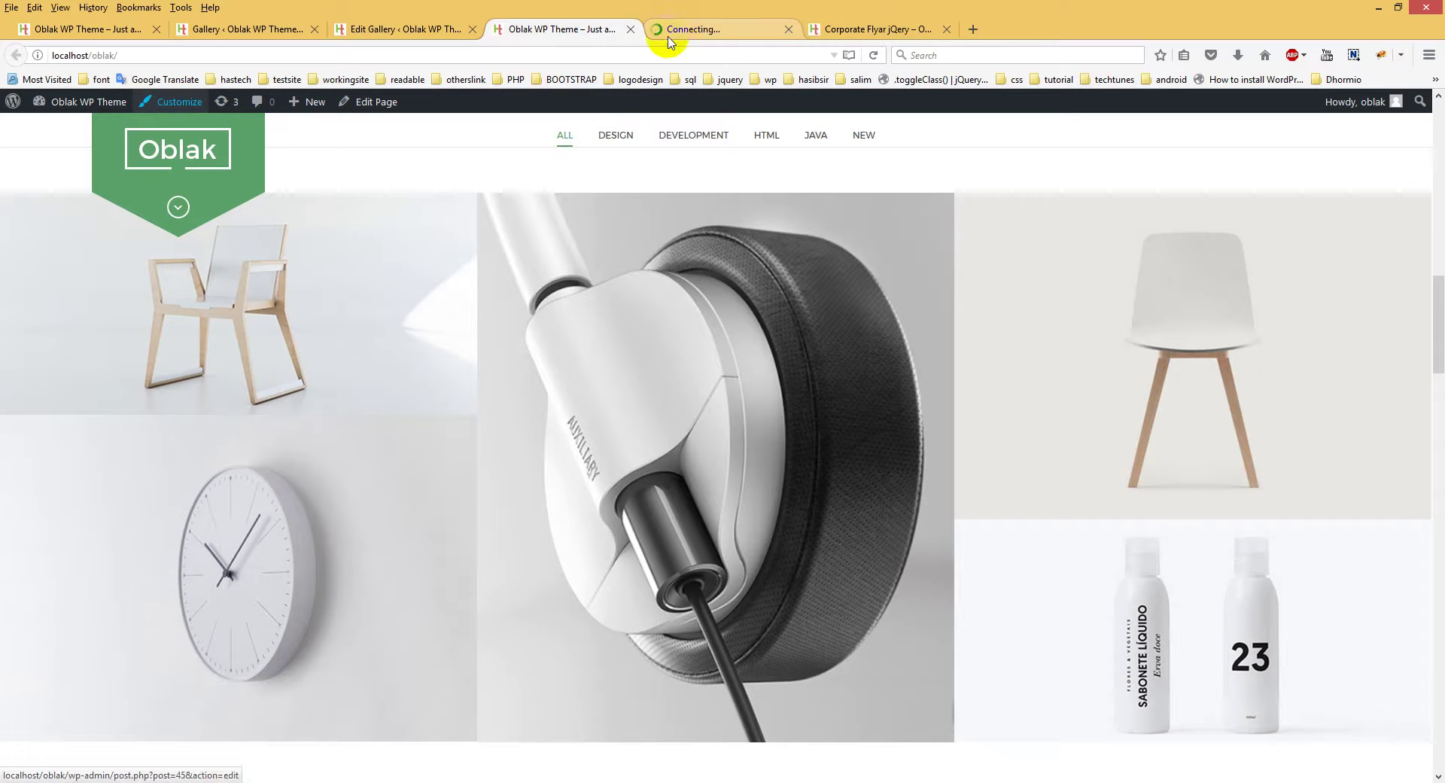
pyautogui.moveTo(678, 28); pyautogui.dragTo(533, 19)
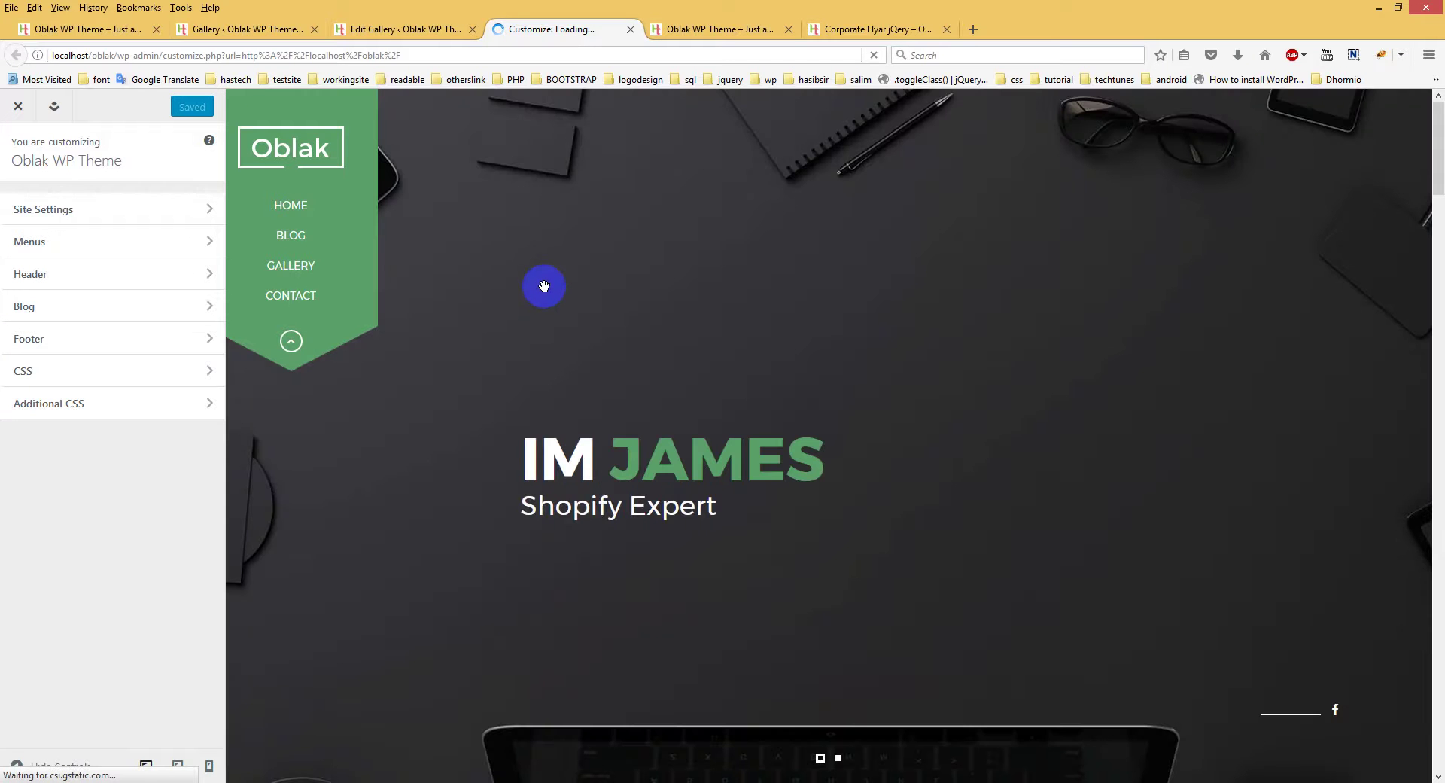
# Remove the Awesome work Oblak Gallery Widget from the Home Body layout and check the preview
pyautogui.scroll(-20, 543, 286)
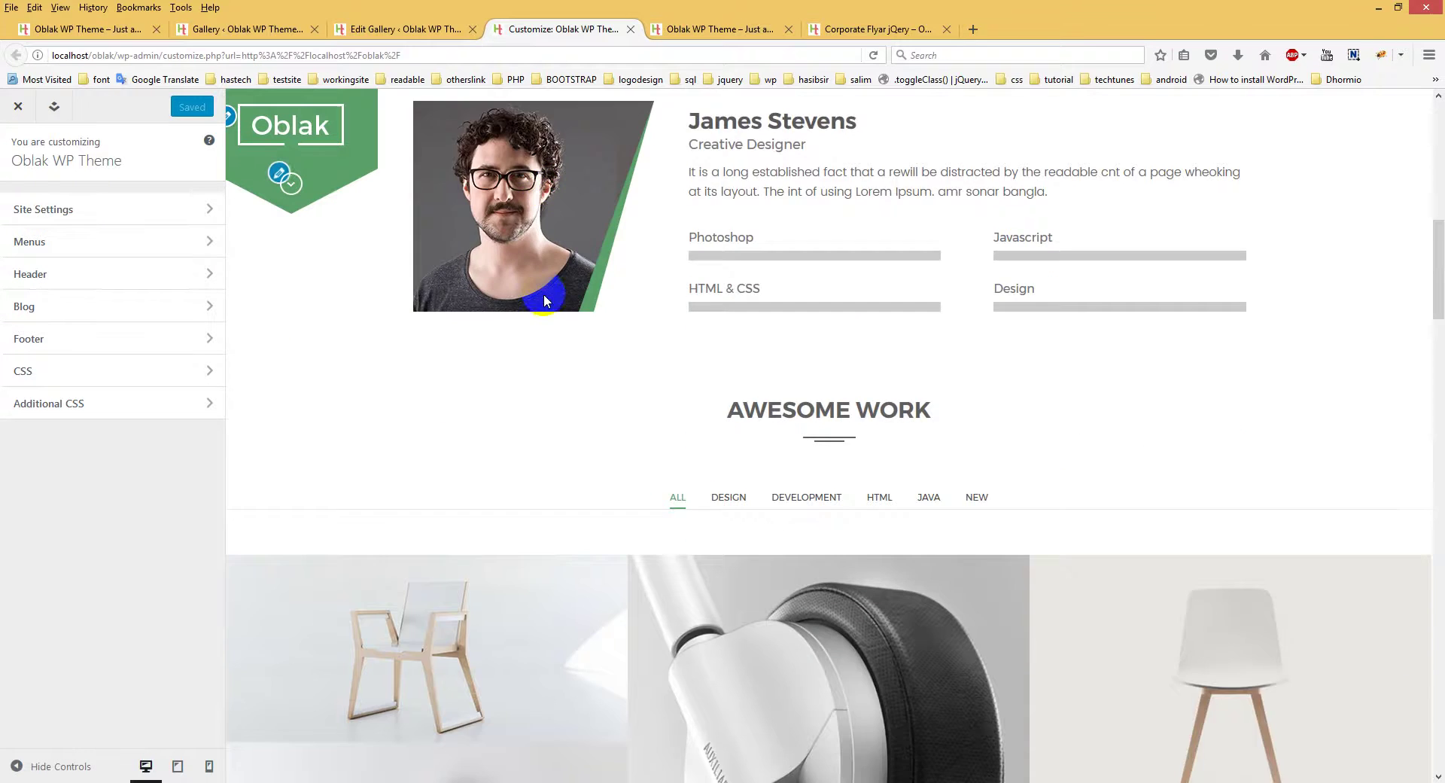
pyautogui.scroll(-5, 542, 301)
pyautogui.scroll(12, 542, 301)
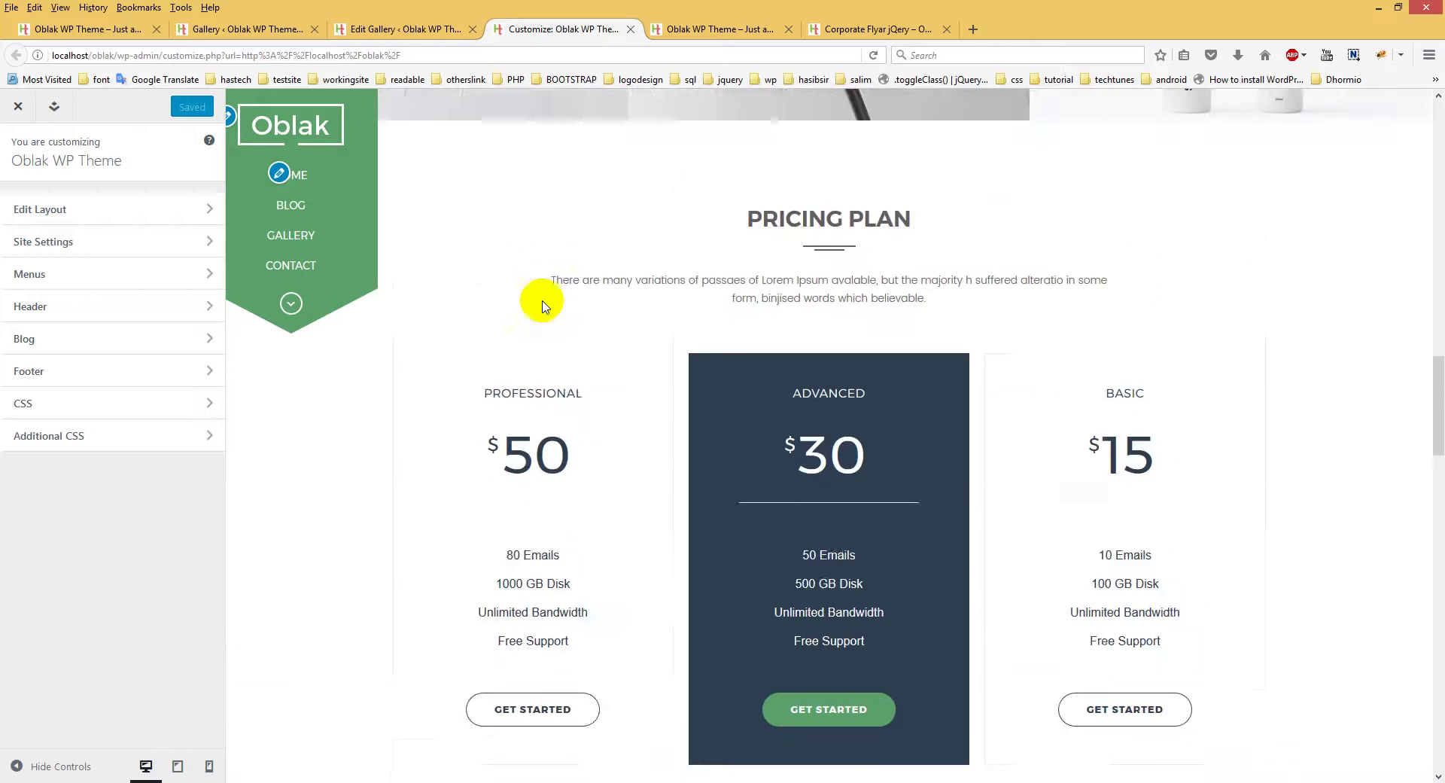
pyautogui.scroll(-3, 452, 452)
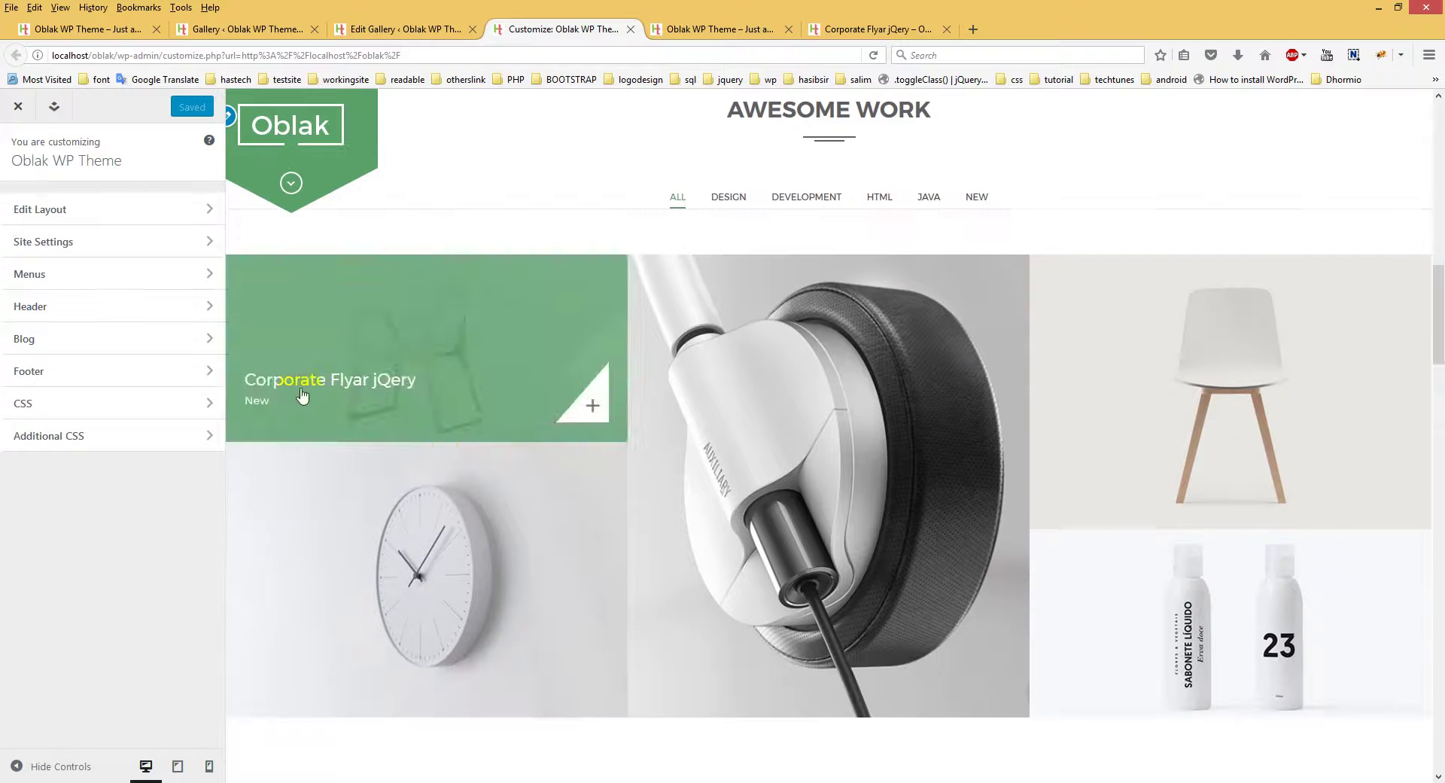
pyautogui.click(123, 211)
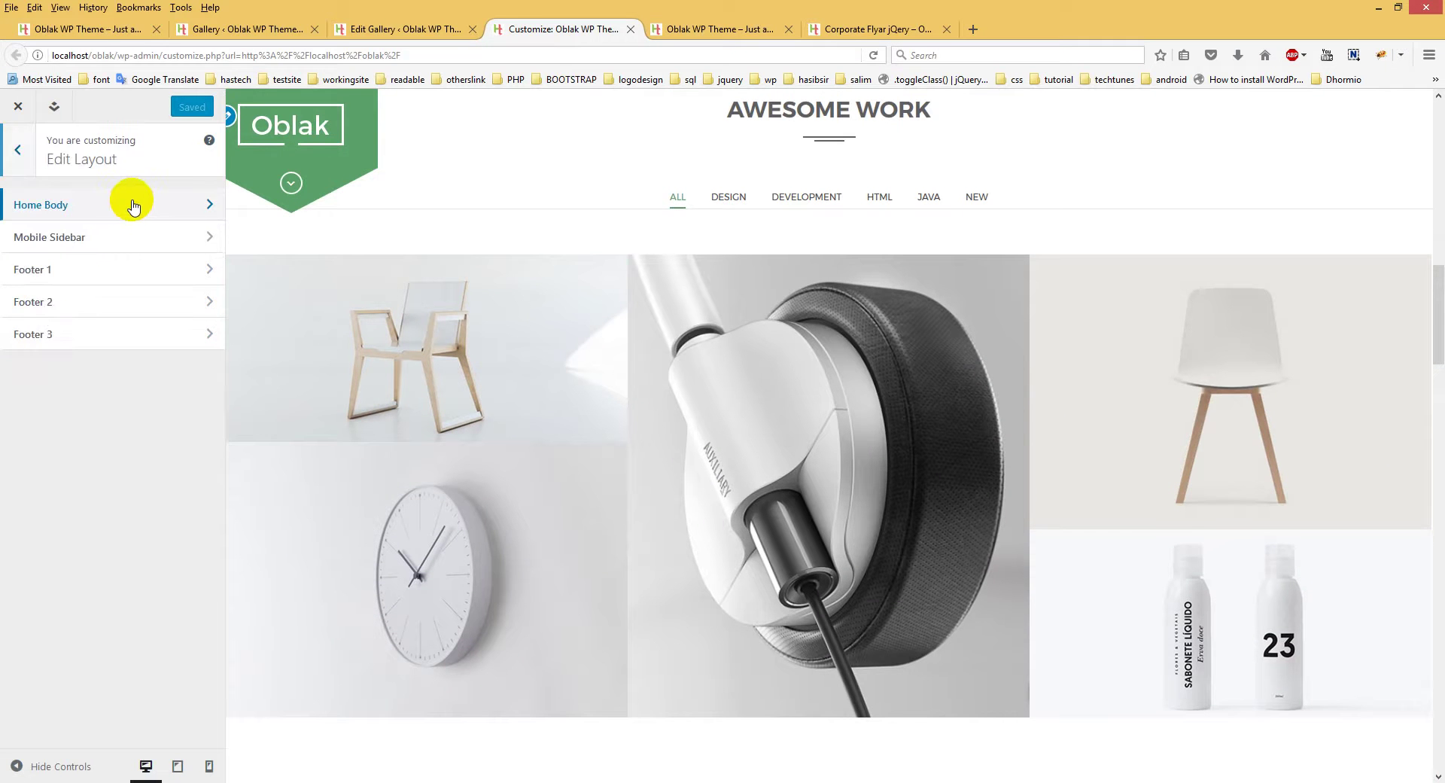
pyautogui.click(133, 207)
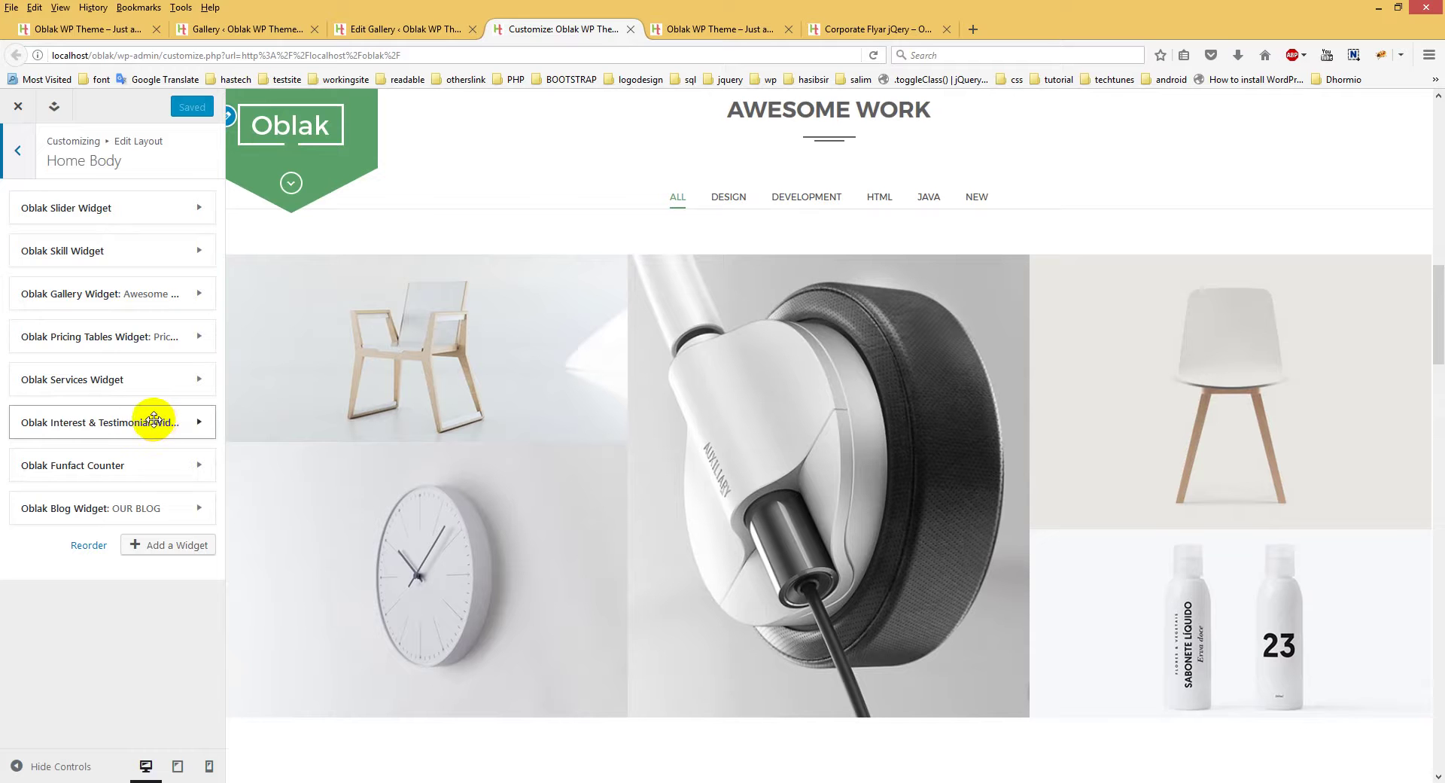
pyautogui.click(136, 292)
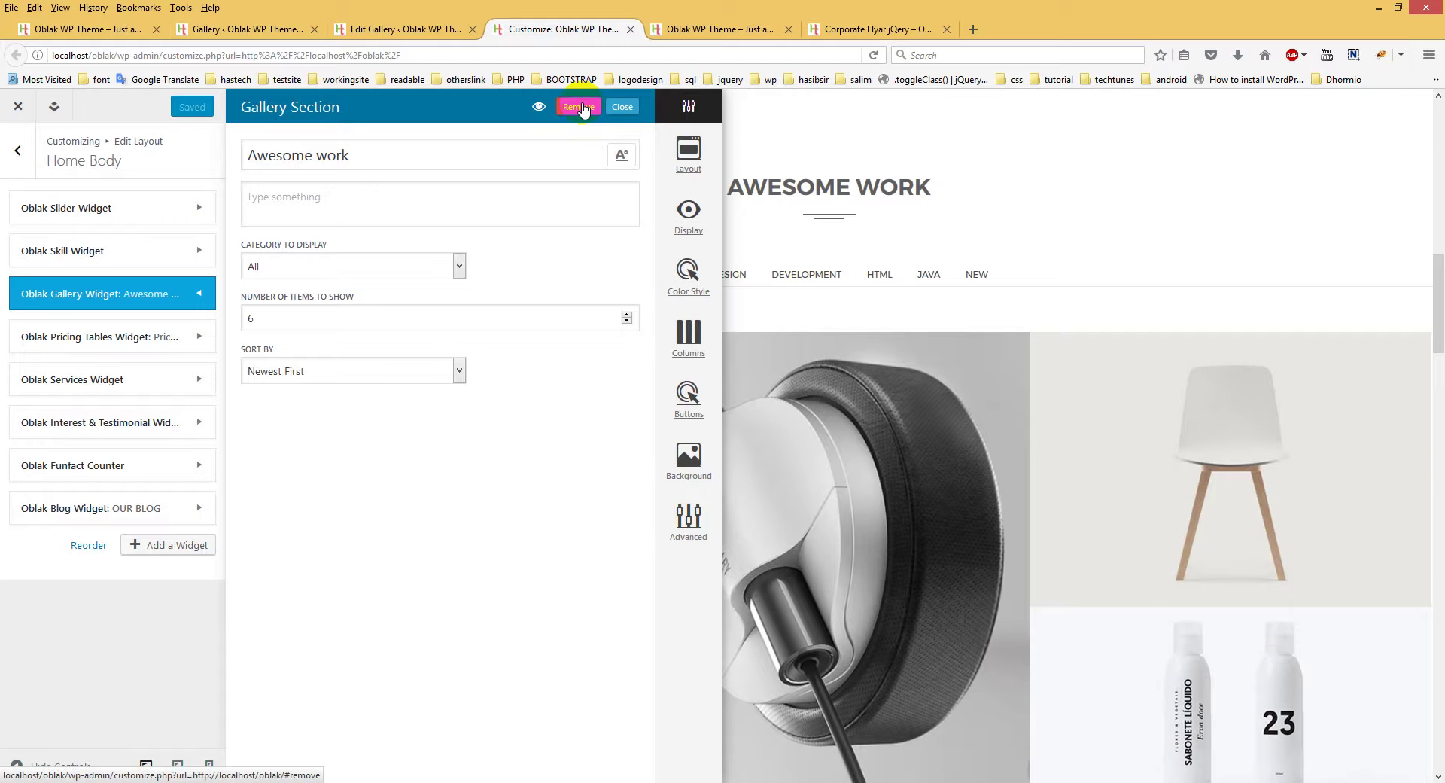
pyautogui.click(580, 107)
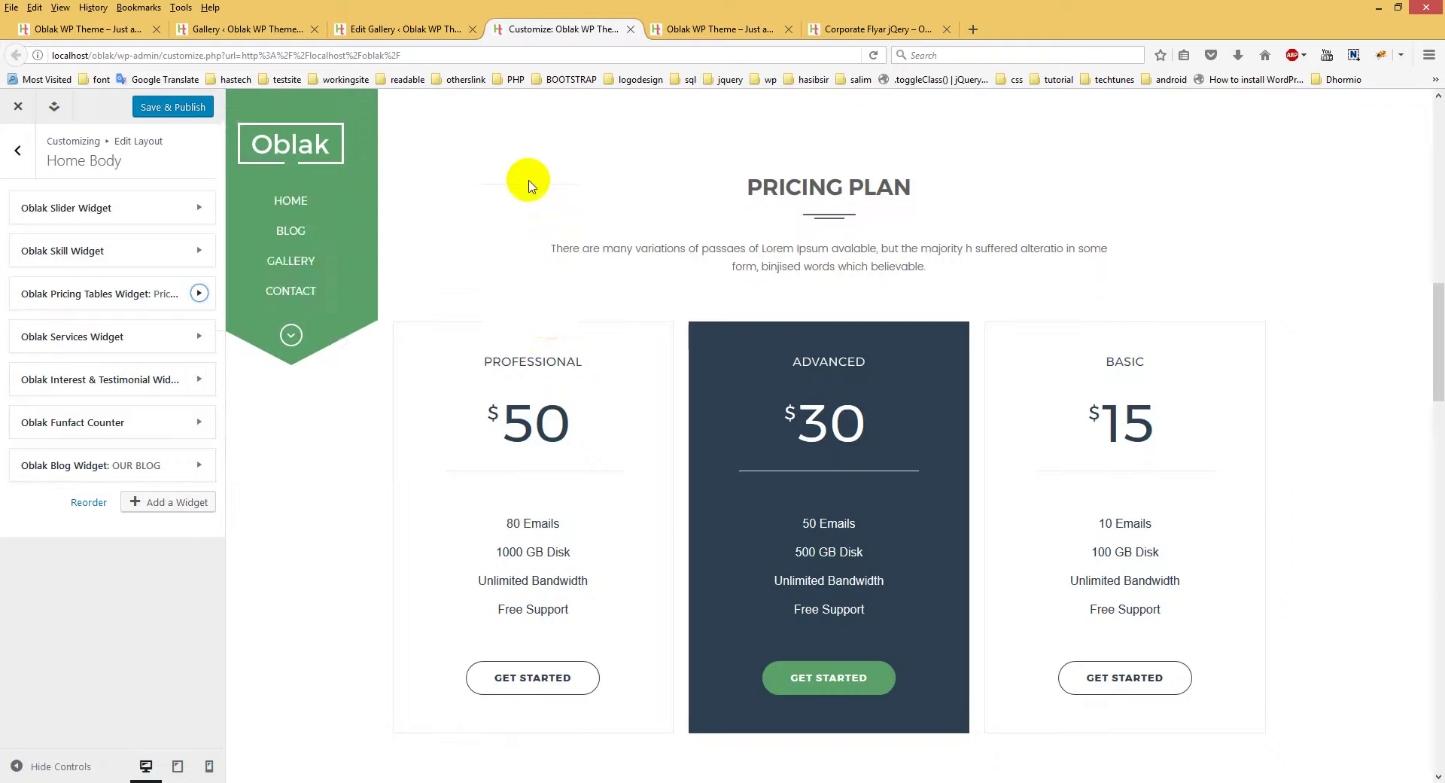
pyautogui.scroll(-3, 756, 411)
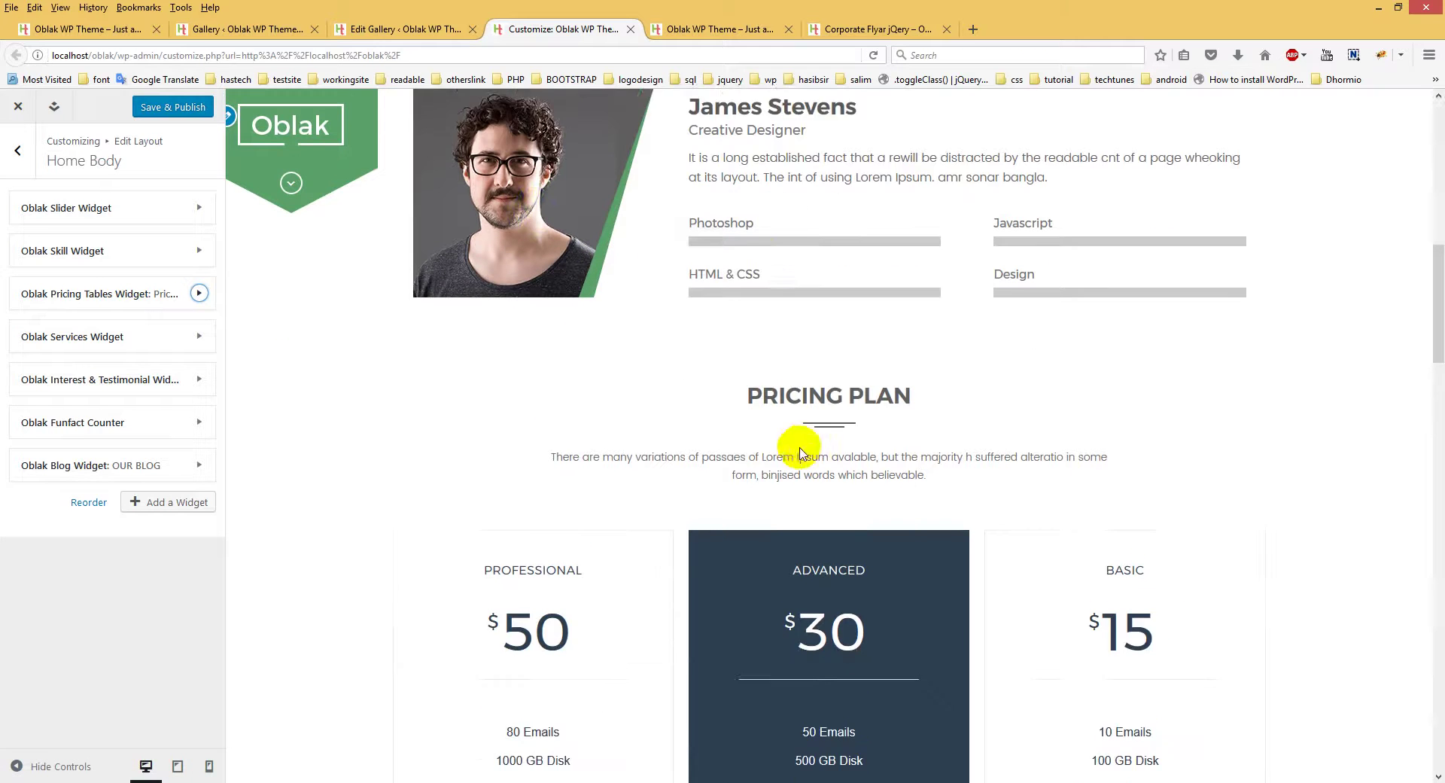
# Move all the Corporate Flyar gallery items to the Trash with a bulk action
pyautogui.click(399, 29)
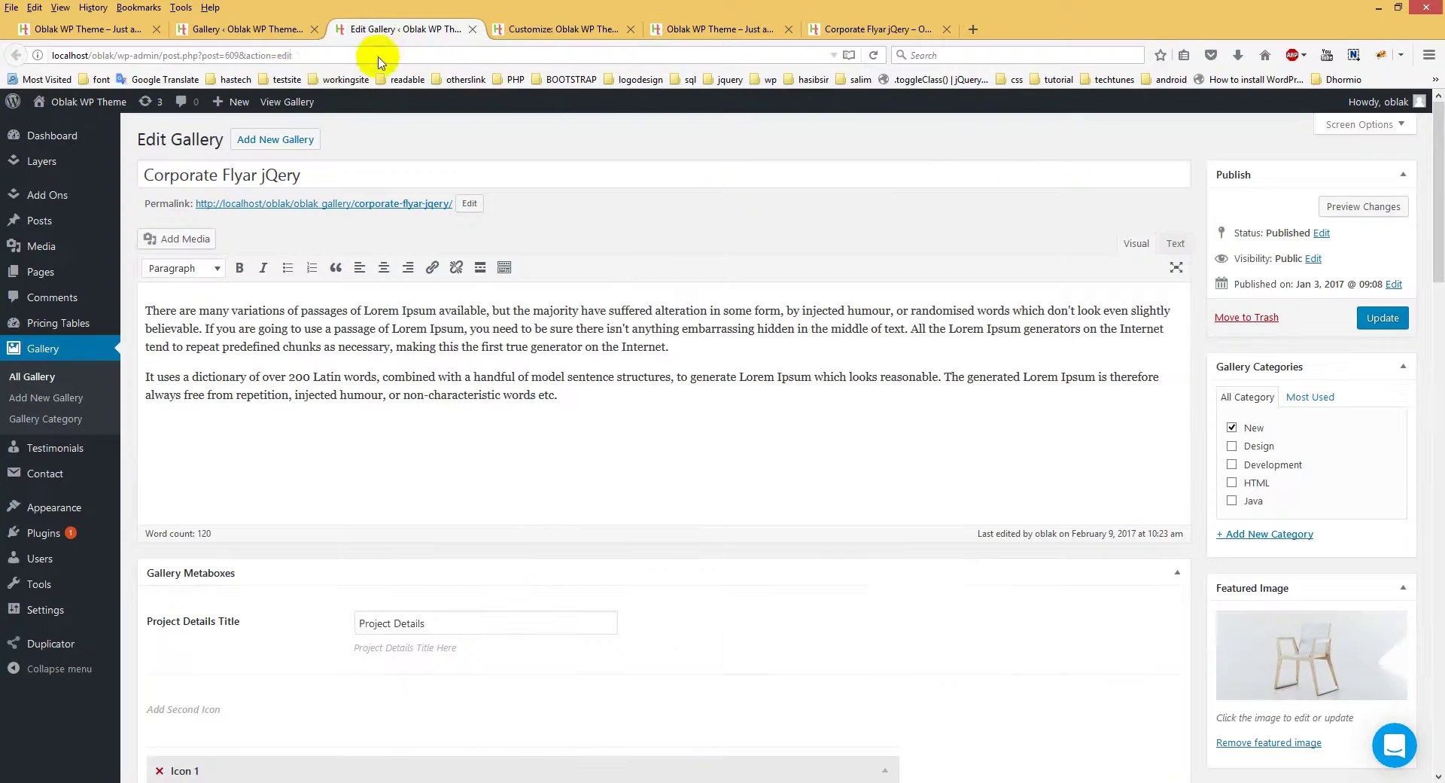
pyautogui.click(222, 30)
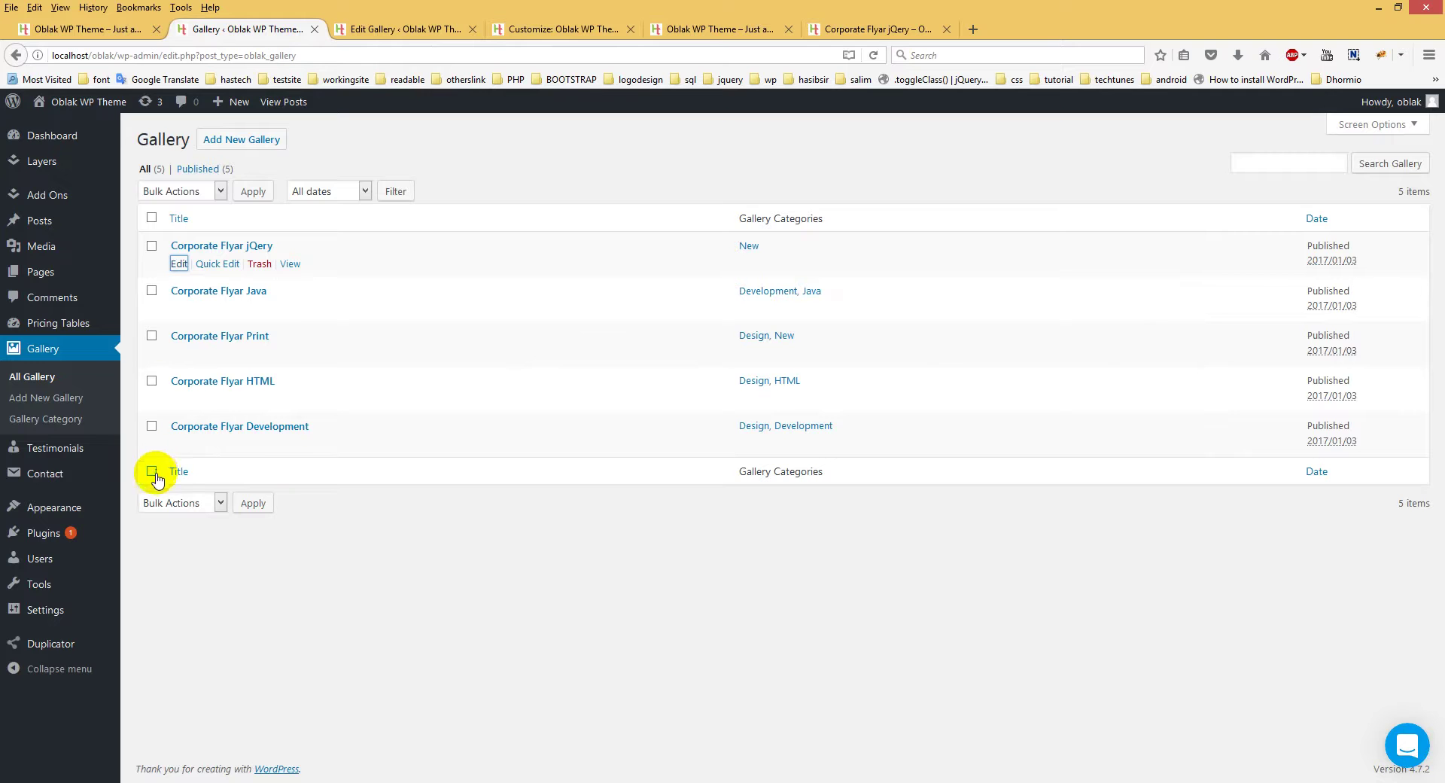
pyautogui.click(218, 191)
pyautogui.click(218, 192)
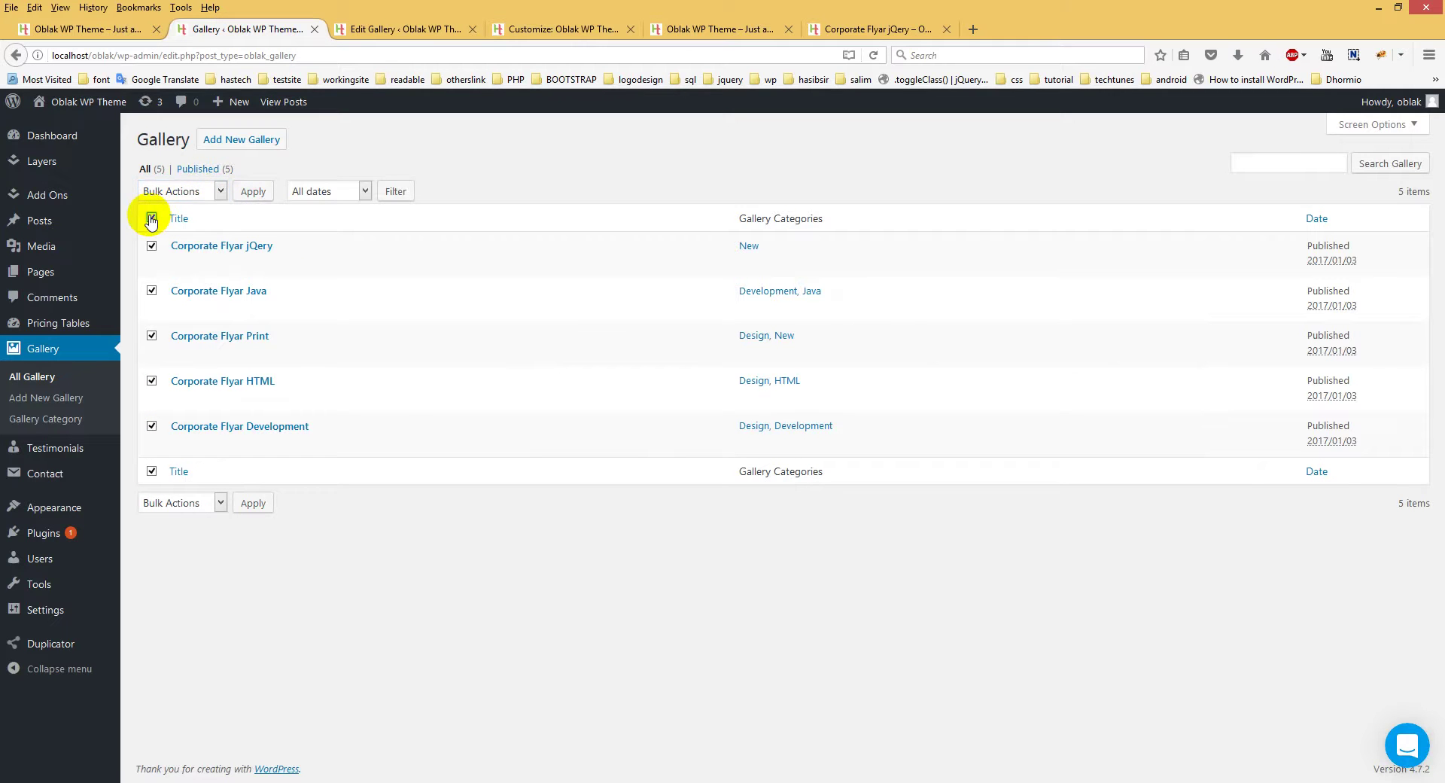
pyautogui.click(219, 500)
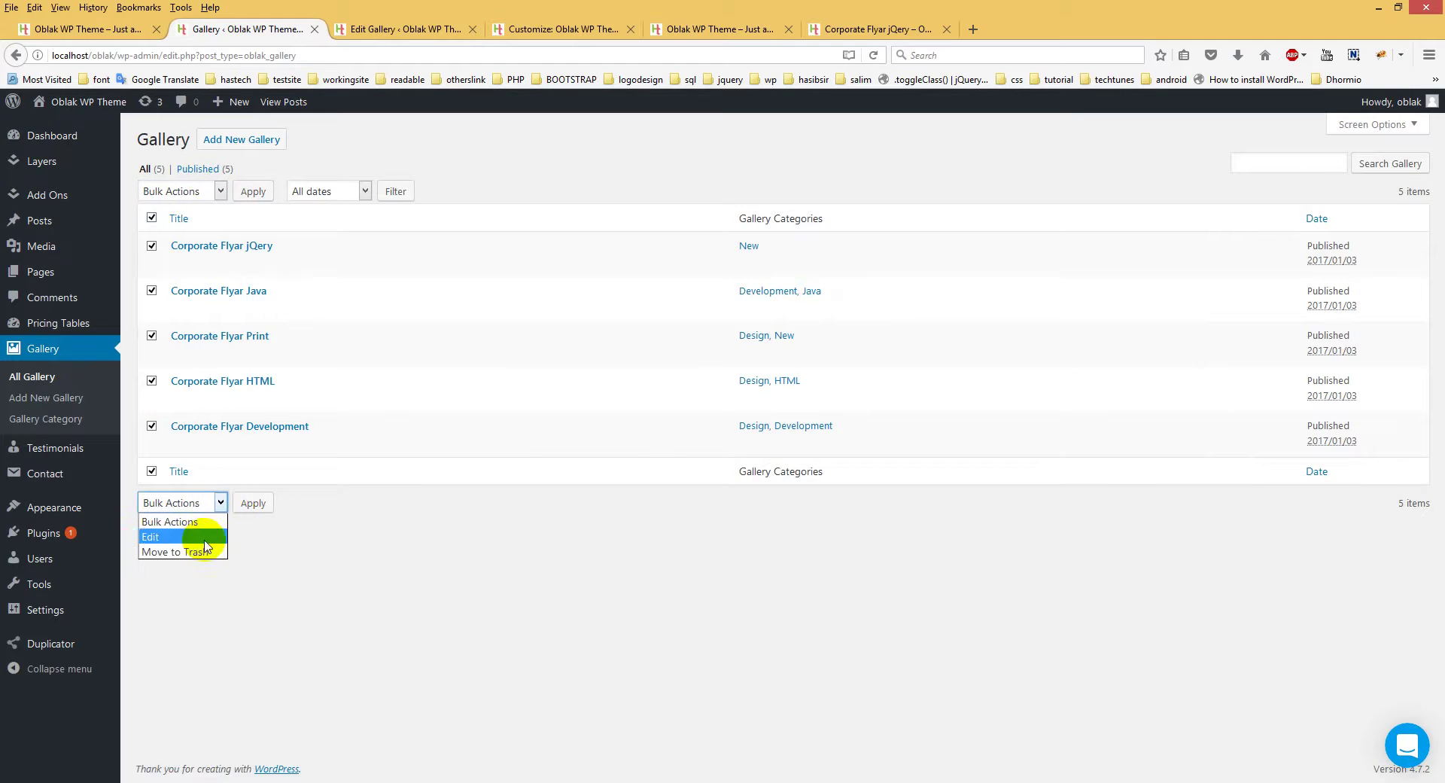
pyautogui.click(199, 554)
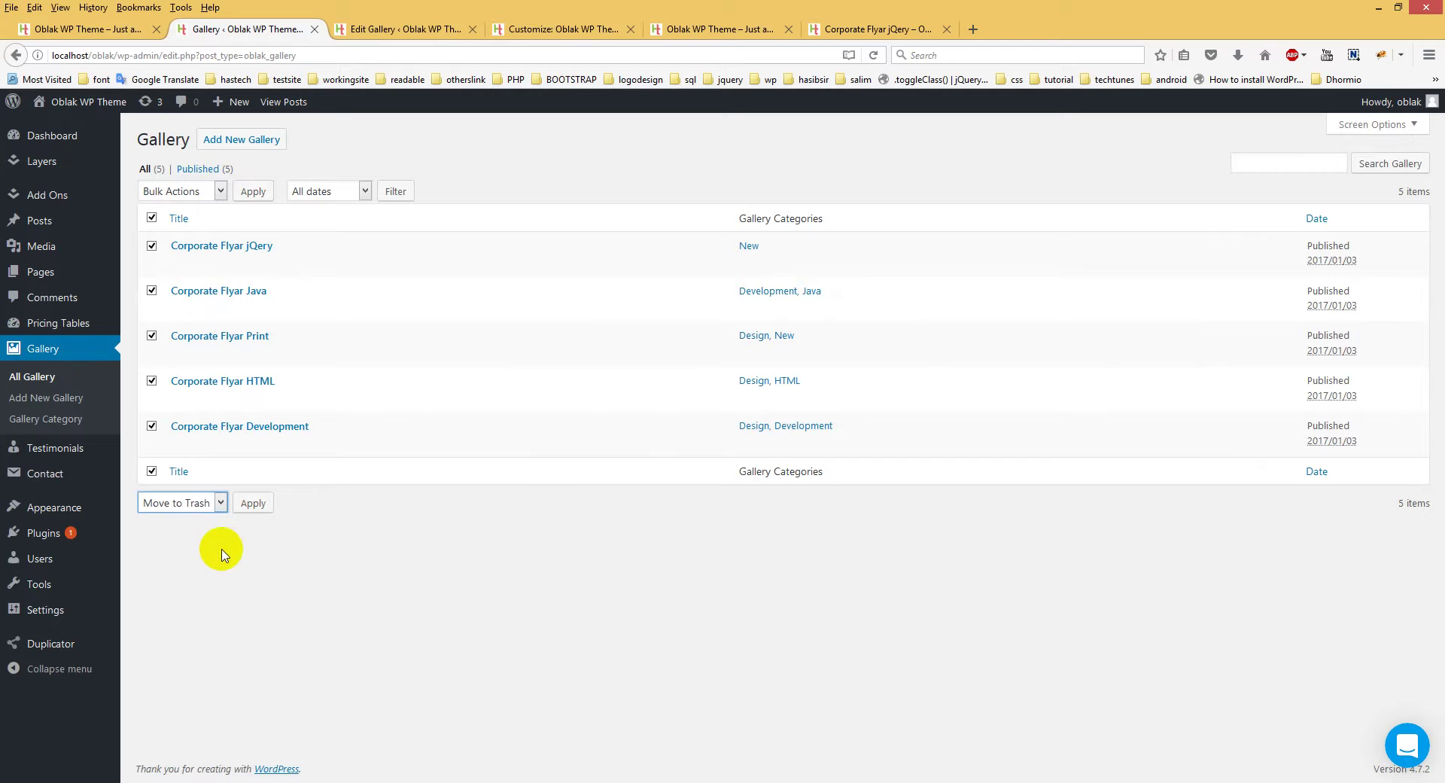
pyautogui.click(252, 503)
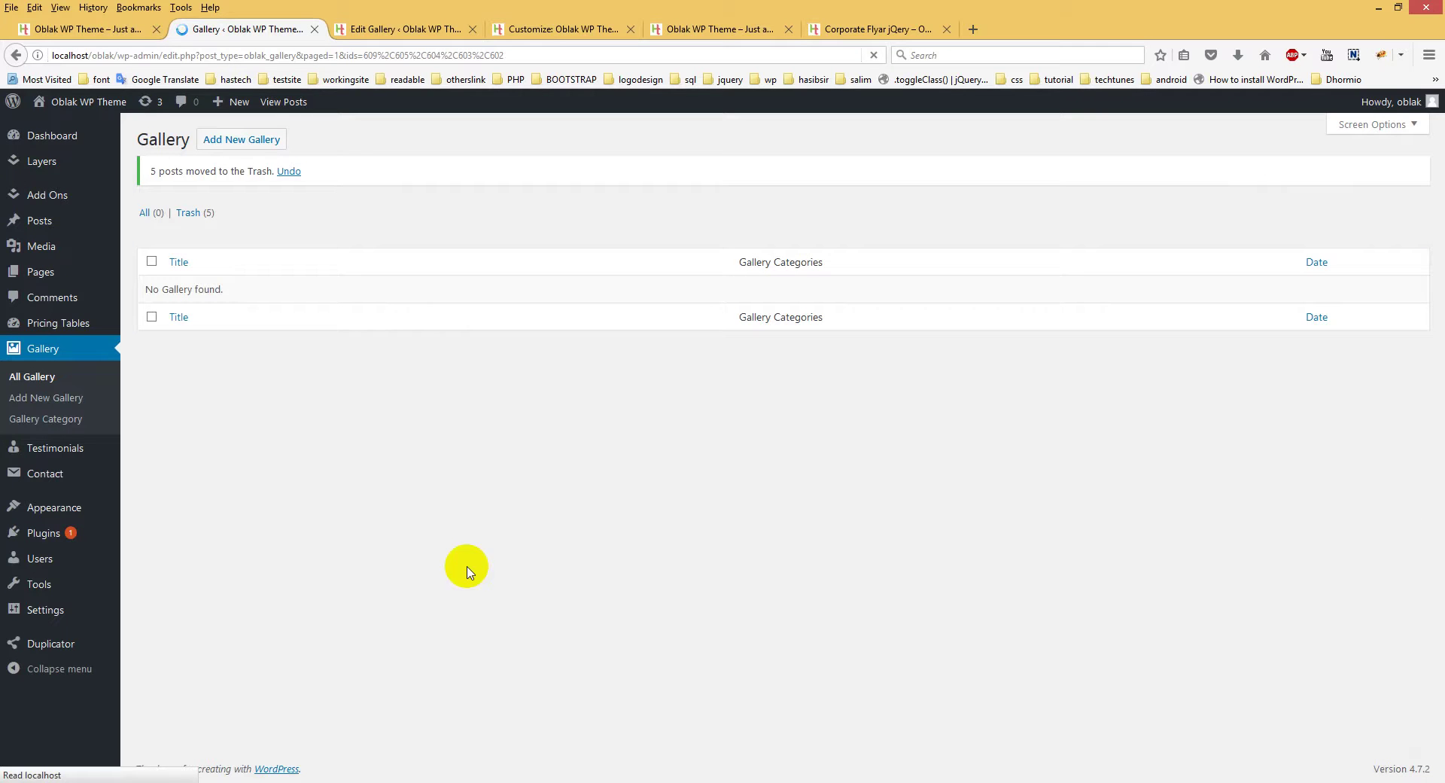
# Reload the list of gallery items and start a new gallery item
pyautogui.click(41, 351)
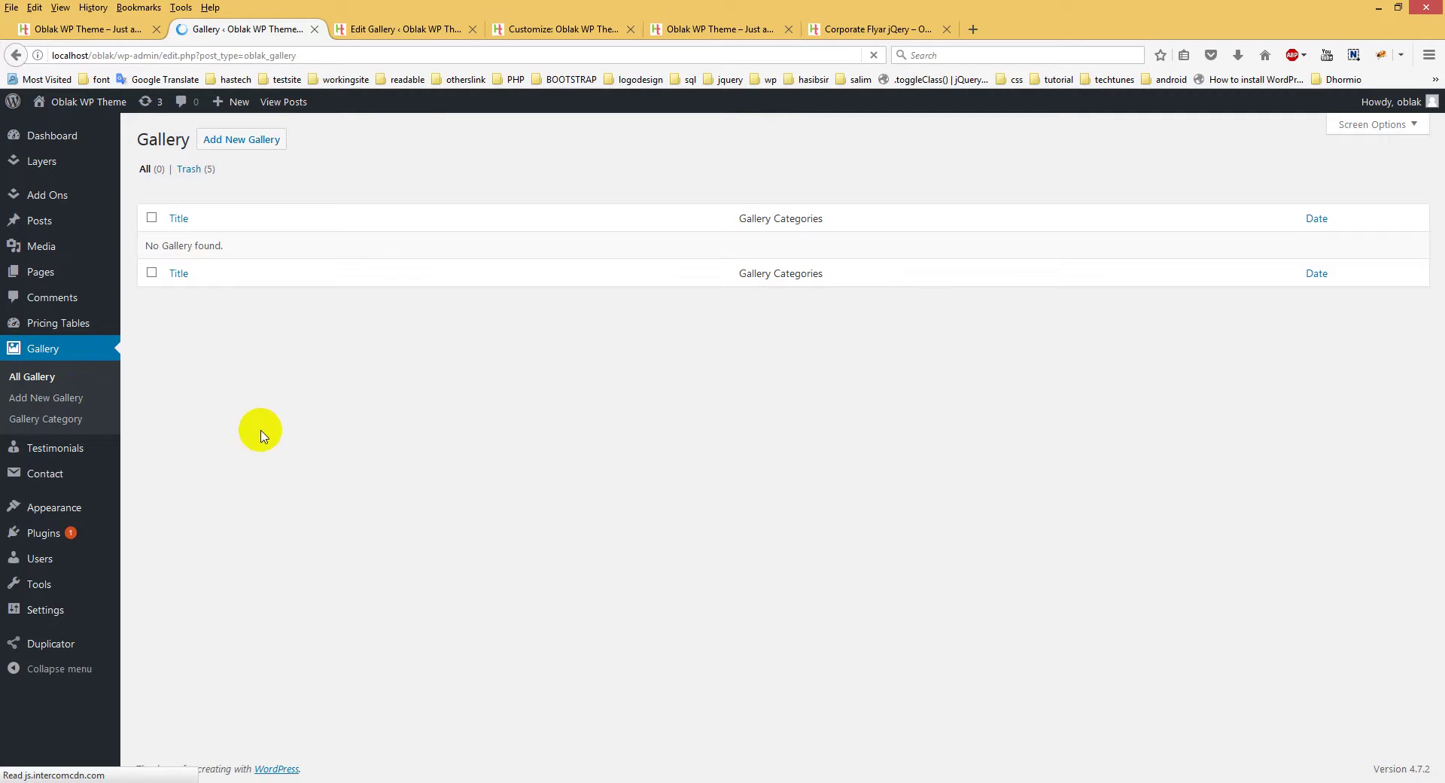
pyautogui.click(256, 140)
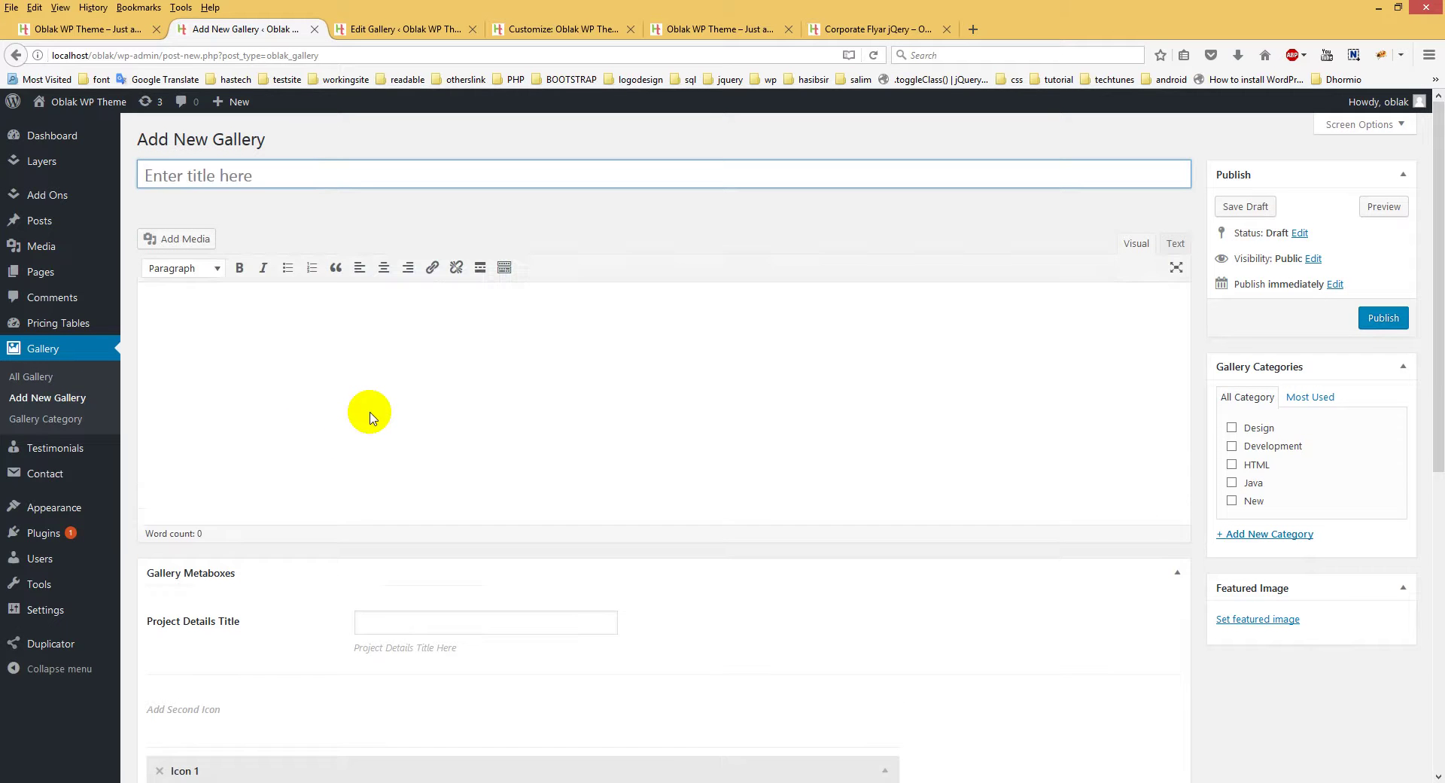
# Title the new gallery item html and enter "This paragrap text...." as its body text
pyautogui.write('web')
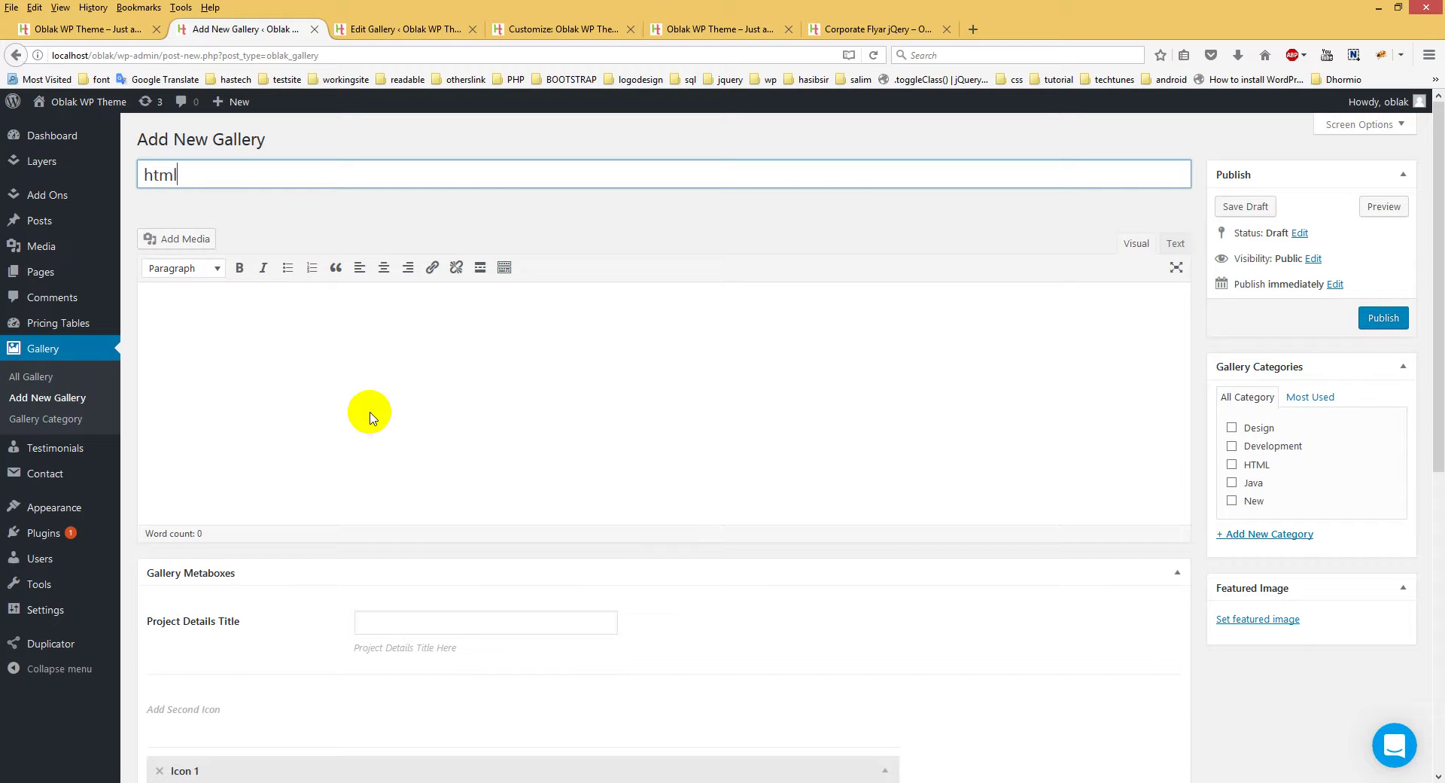
pyautogui.click(301, 346)
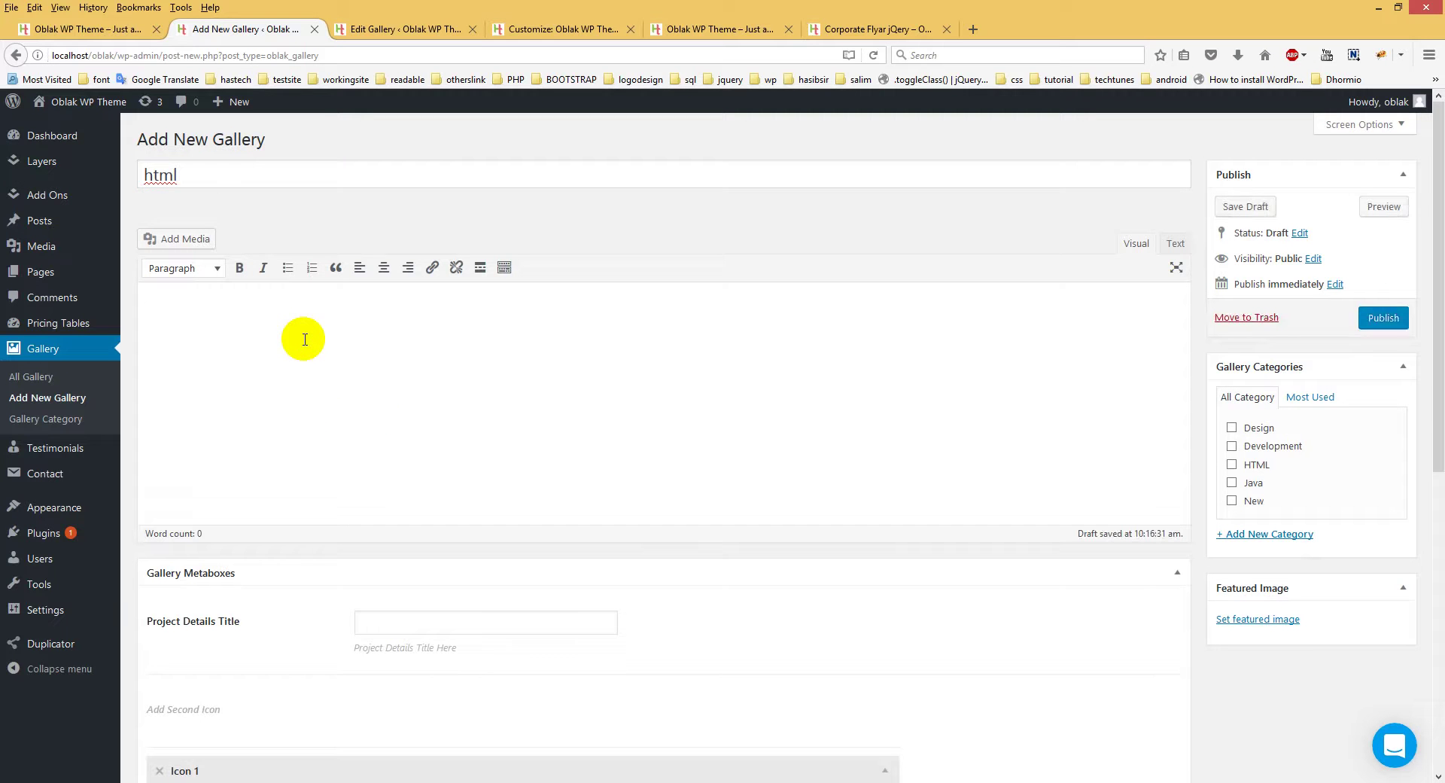
pyautogui.write('This paragrap text....')
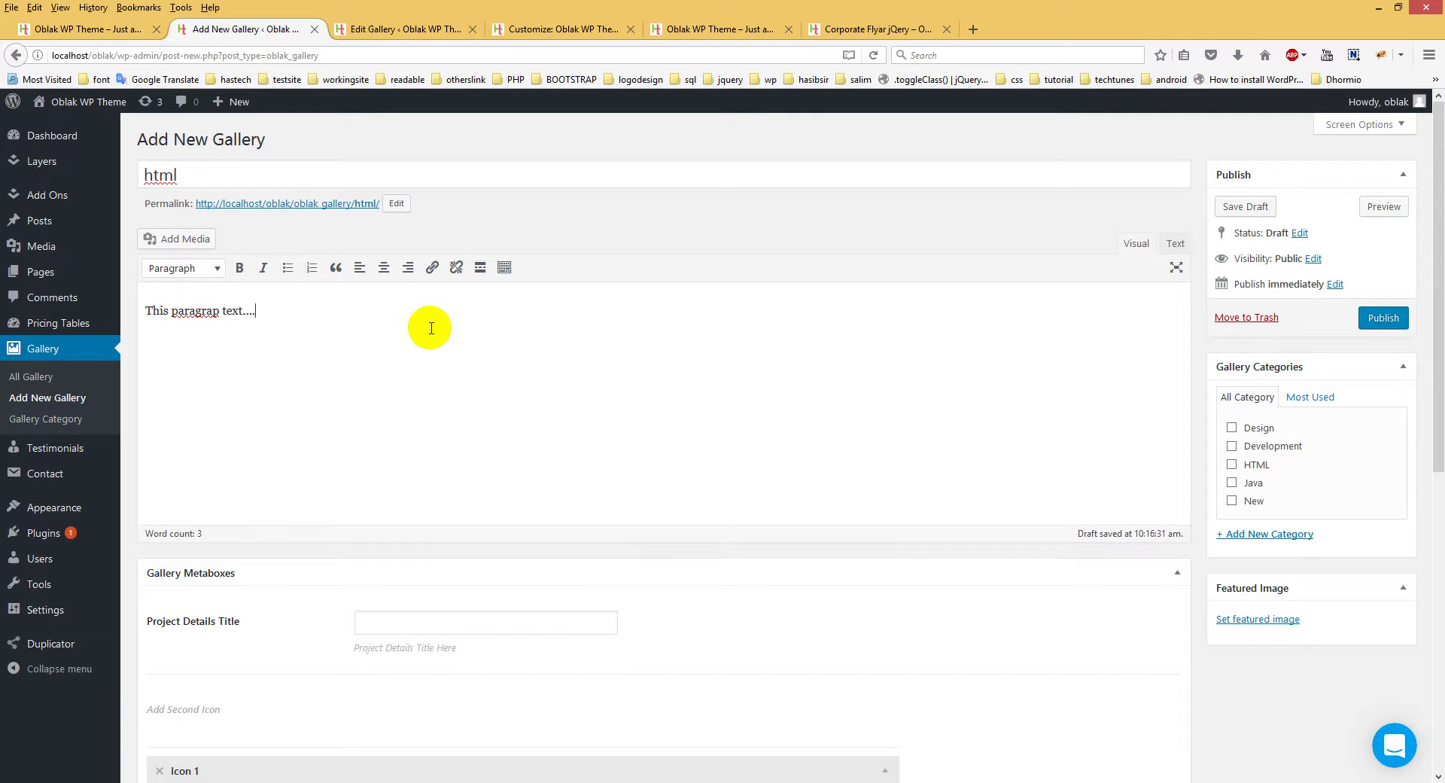
# Set the white wall clock picture from the media library as the gallery item's featured image
pyautogui.scroll(-2, 432, 328)
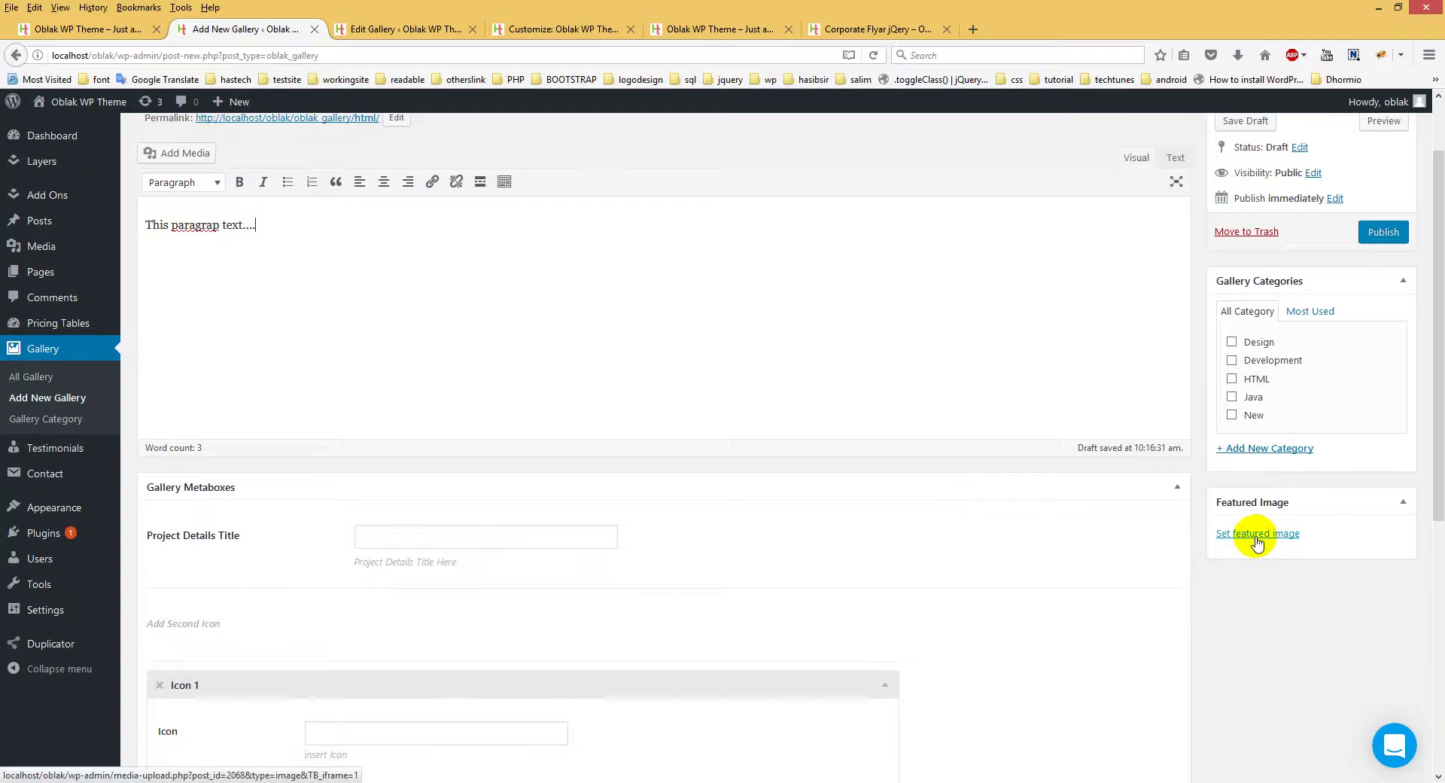
pyautogui.click(1257, 539)
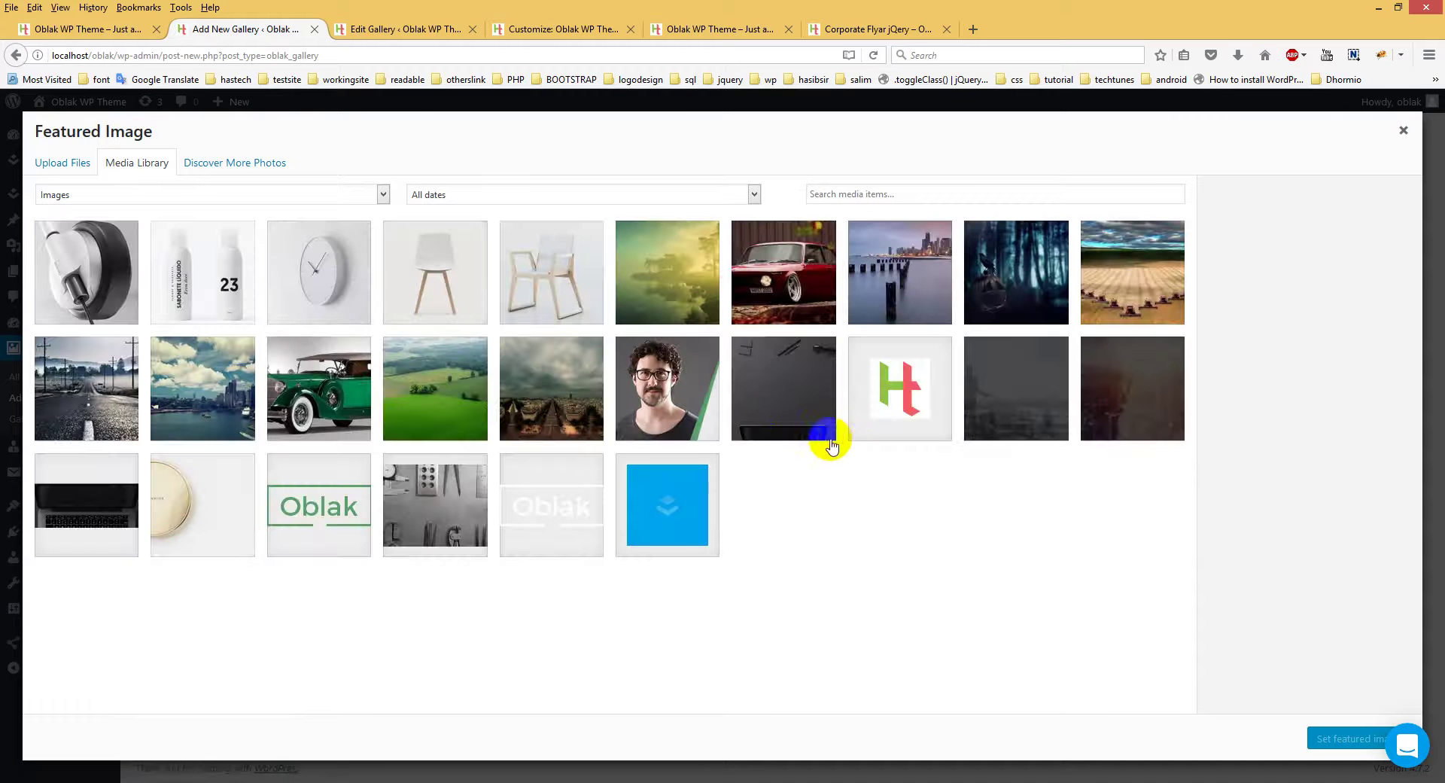
pyautogui.click(316, 271)
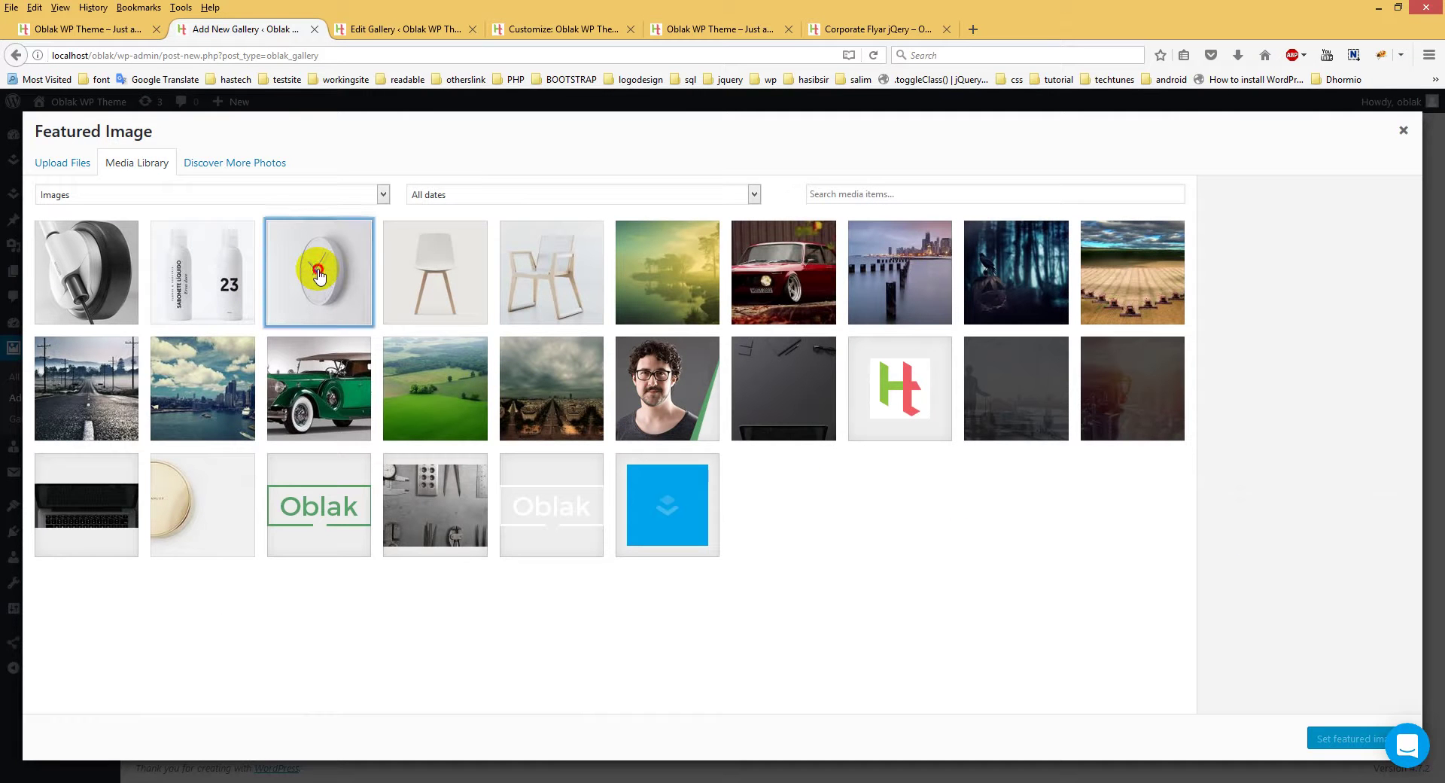
pyautogui.click(1351, 737)
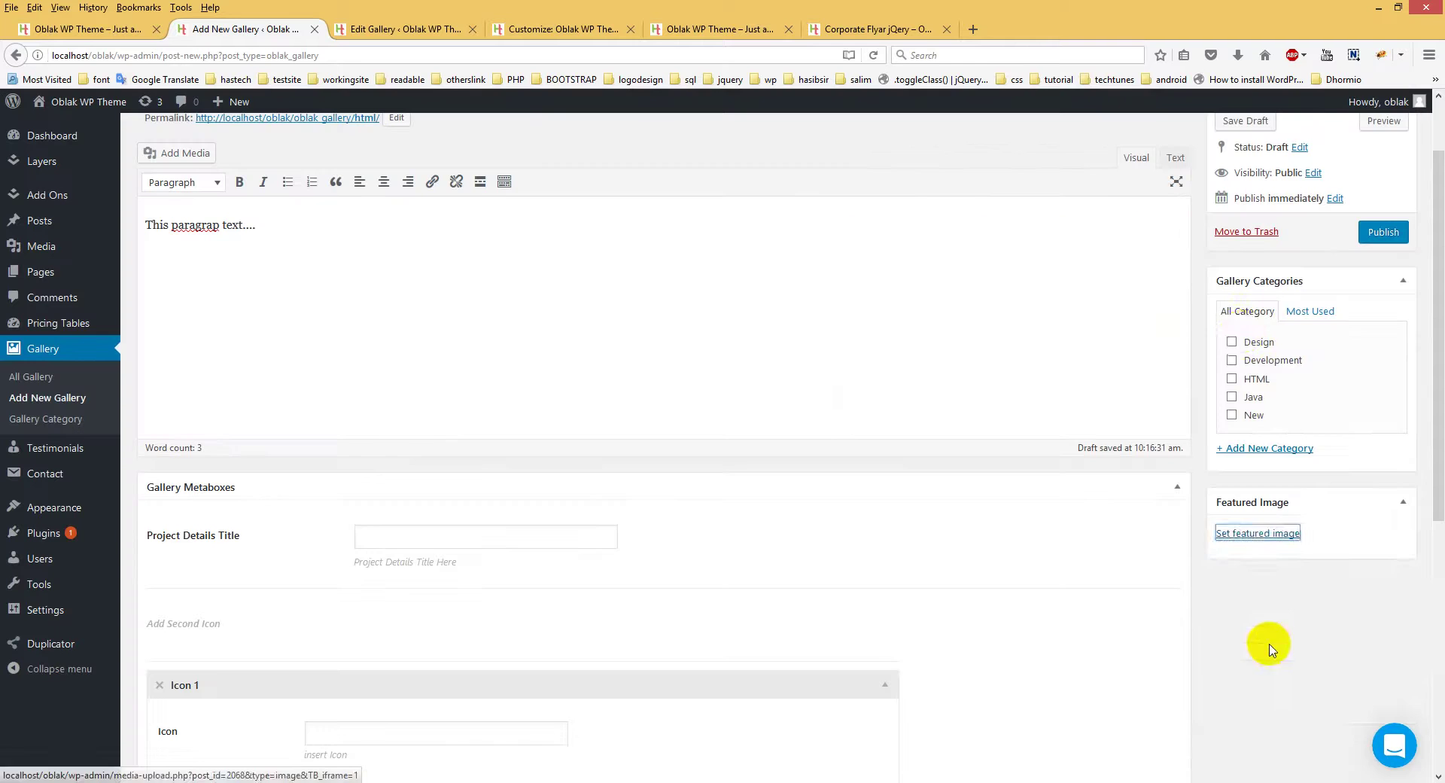
# Create a new gallery category named psd and assign it to the item
pyautogui.click(1268, 450)
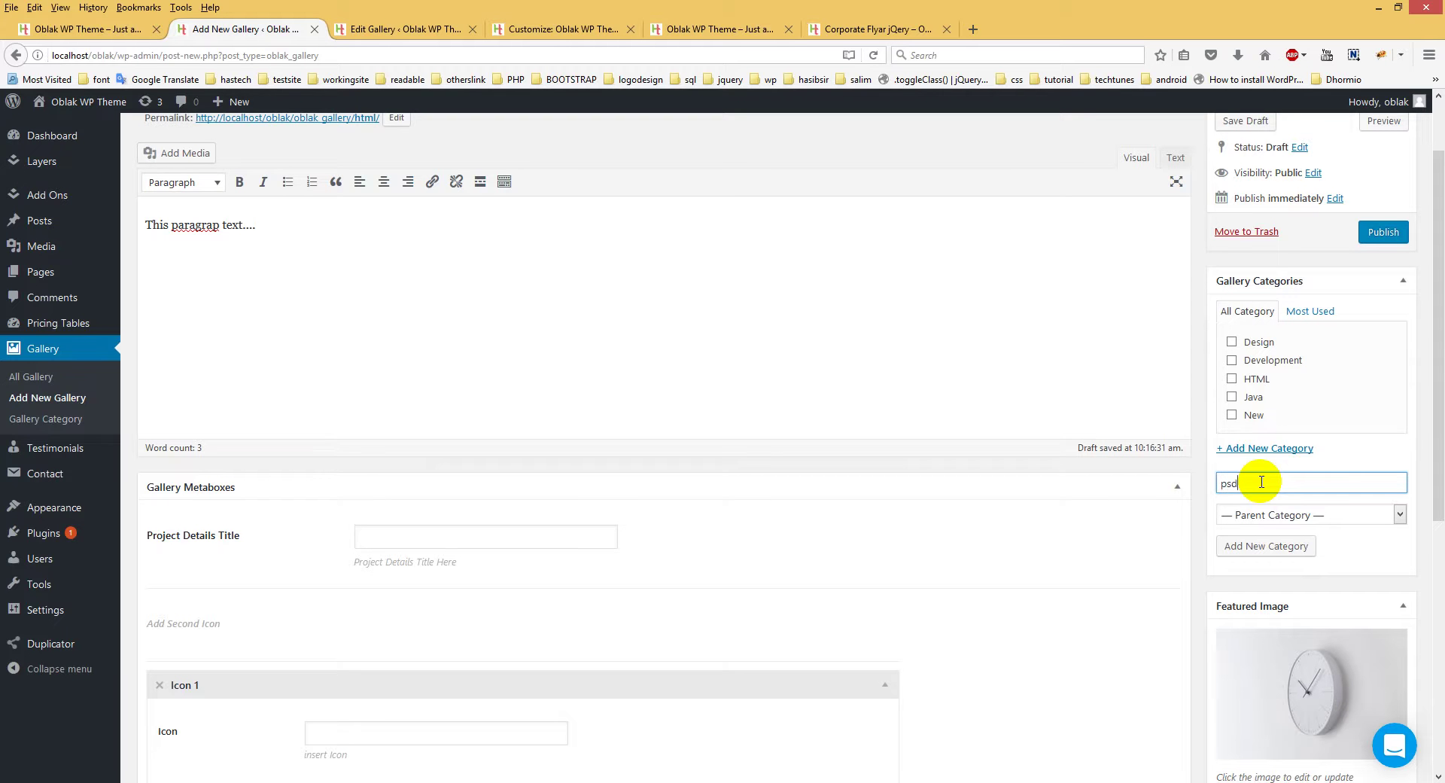
pyautogui.click(1285, 552)
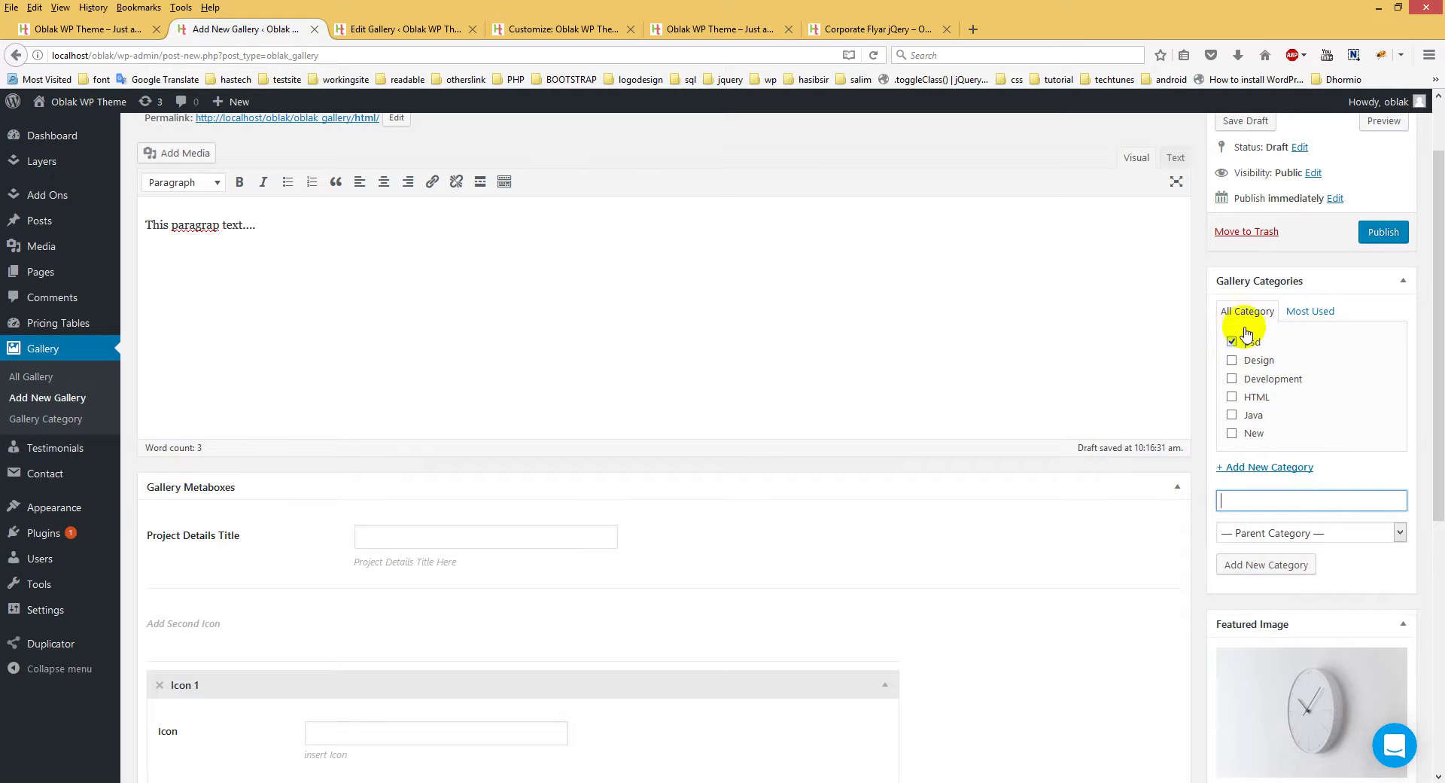
# Set the Project Details Title in the Gallery Metaboxes to "My psd file"
pyautogui.scroll(-2, 828, 452)
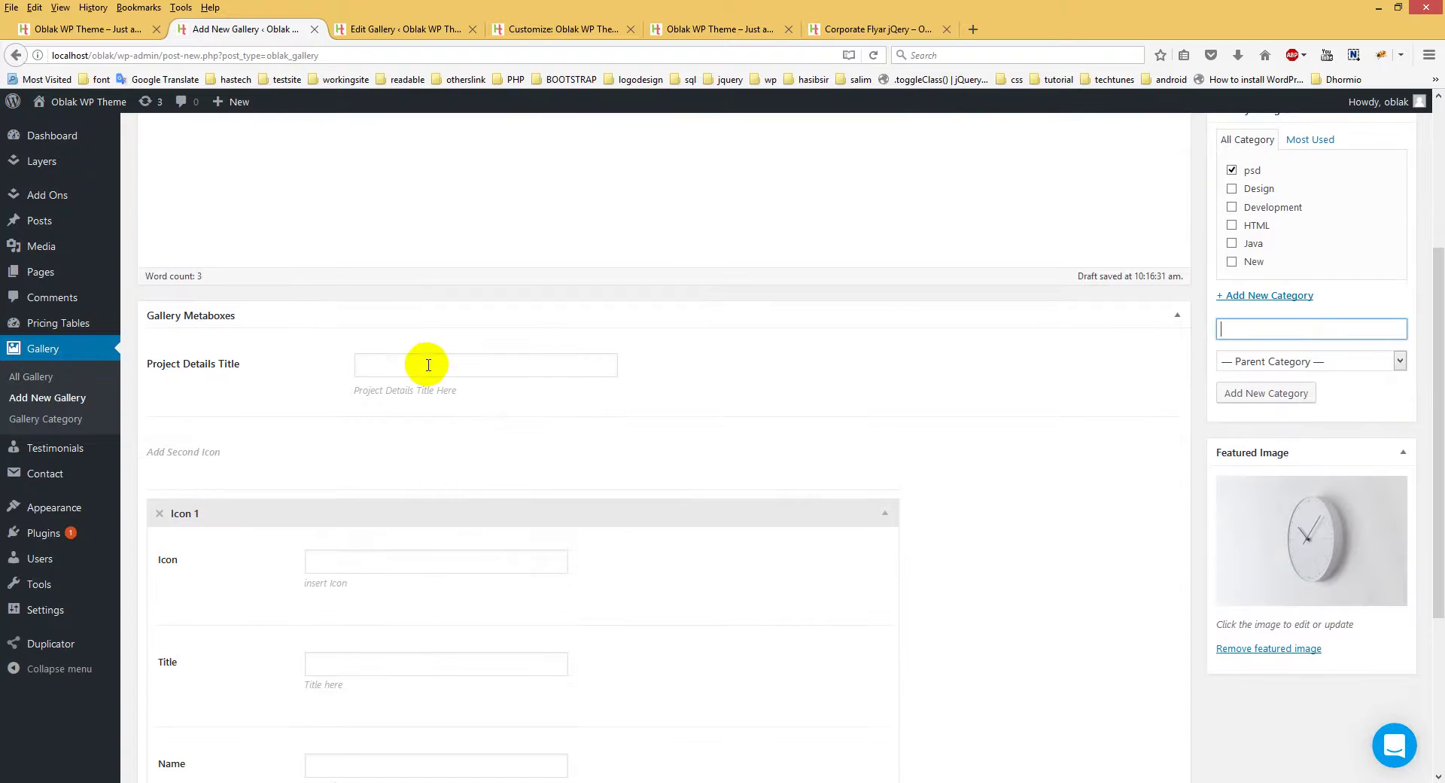
pyautogui.click(427, 363)
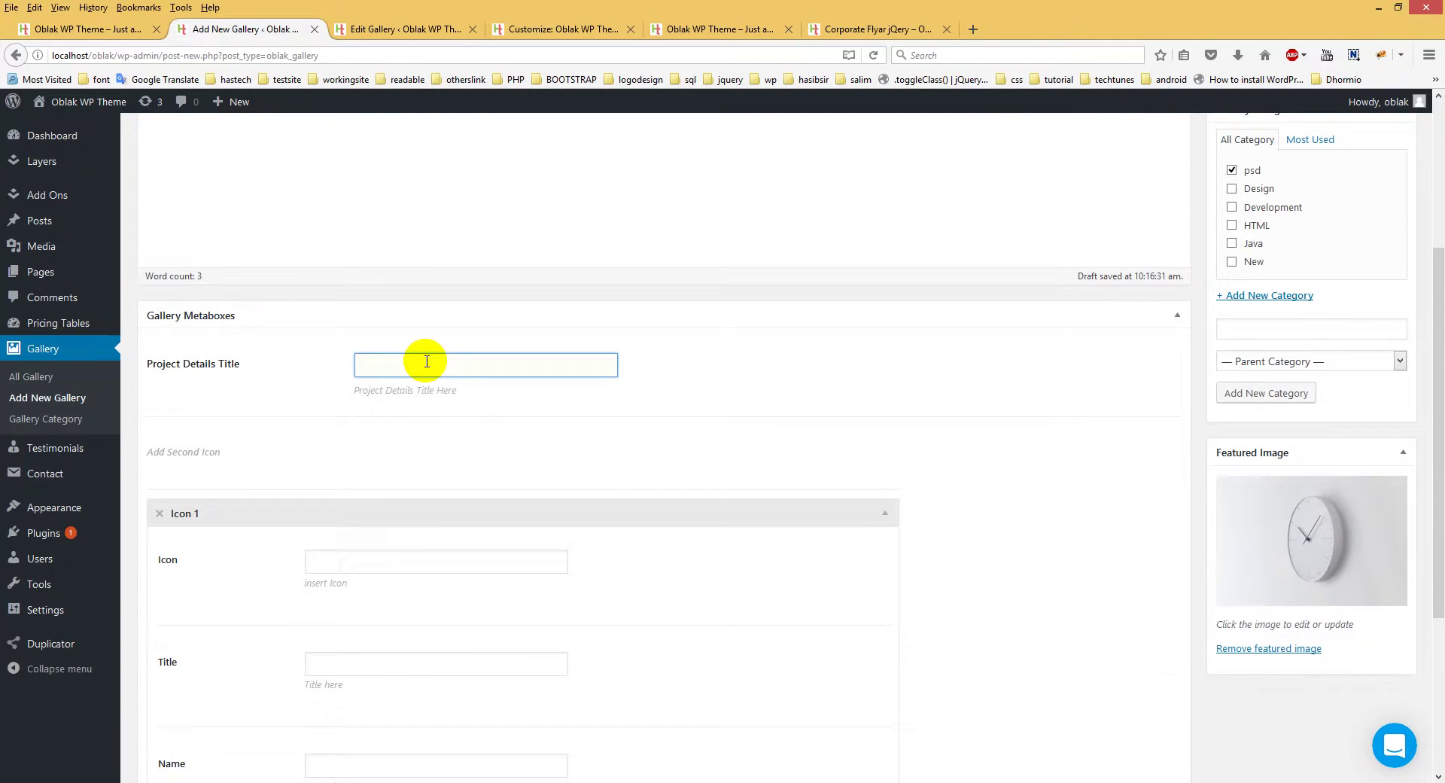
pyautogui.scroll(3, 427, 364)
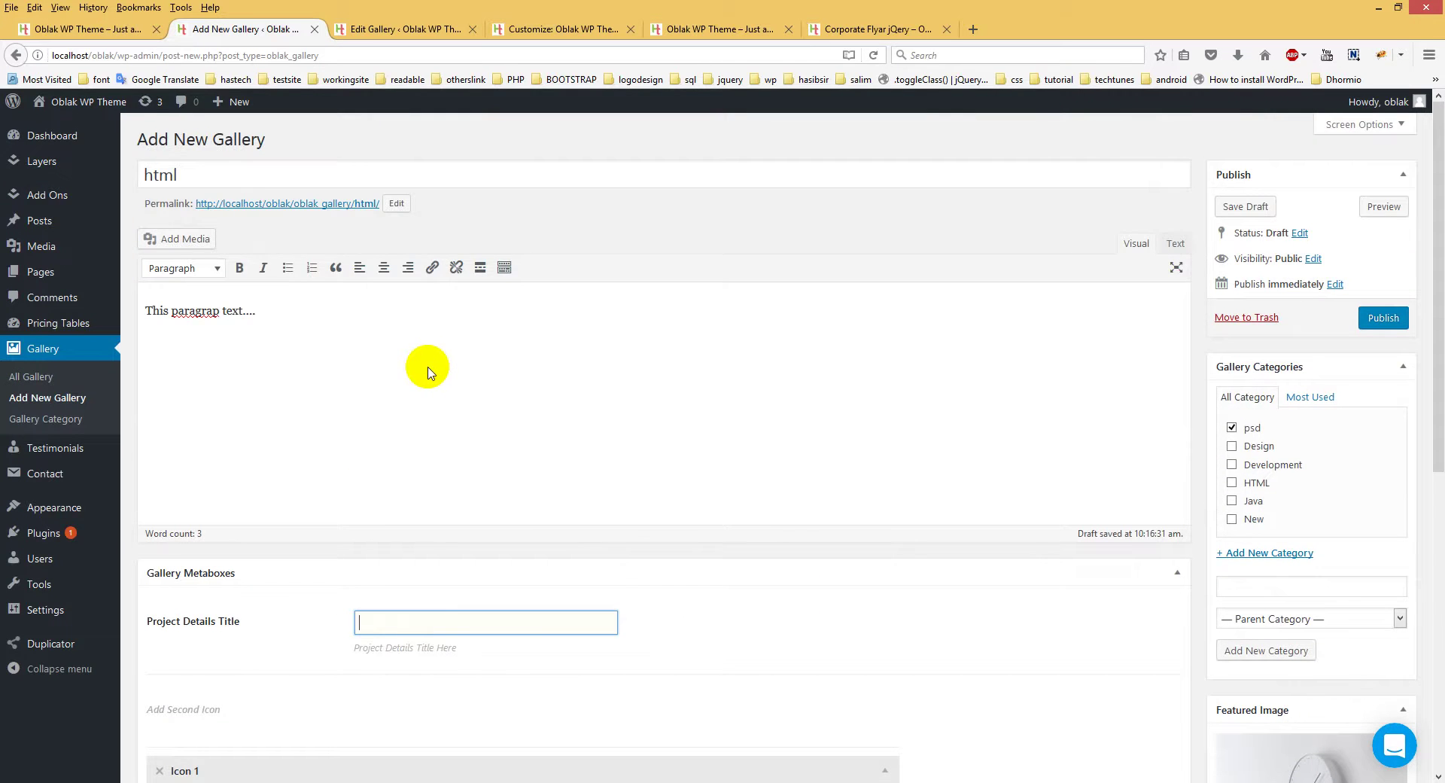
pyautogui.scroll(-2, 426, 373)
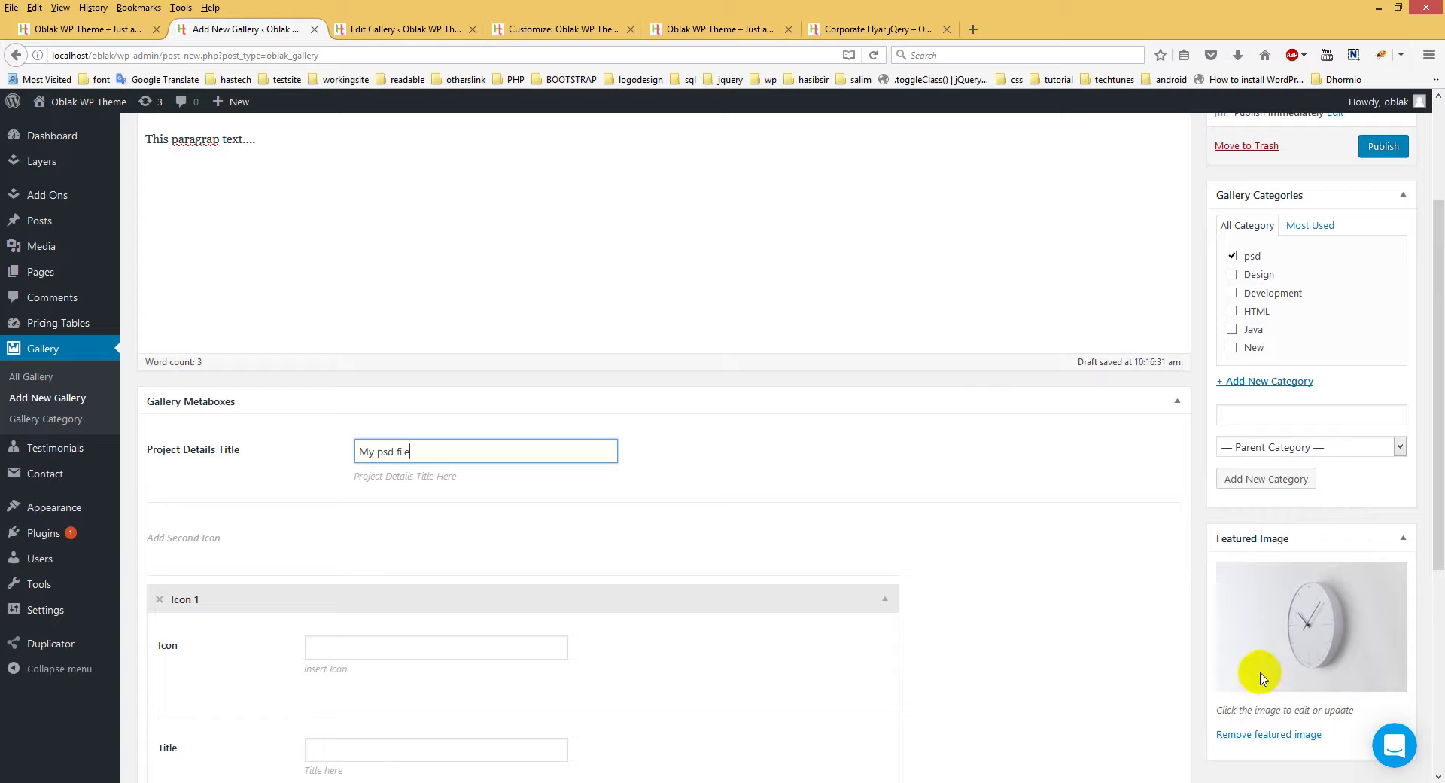
pyautogui.scroll(-1, 350, 741)
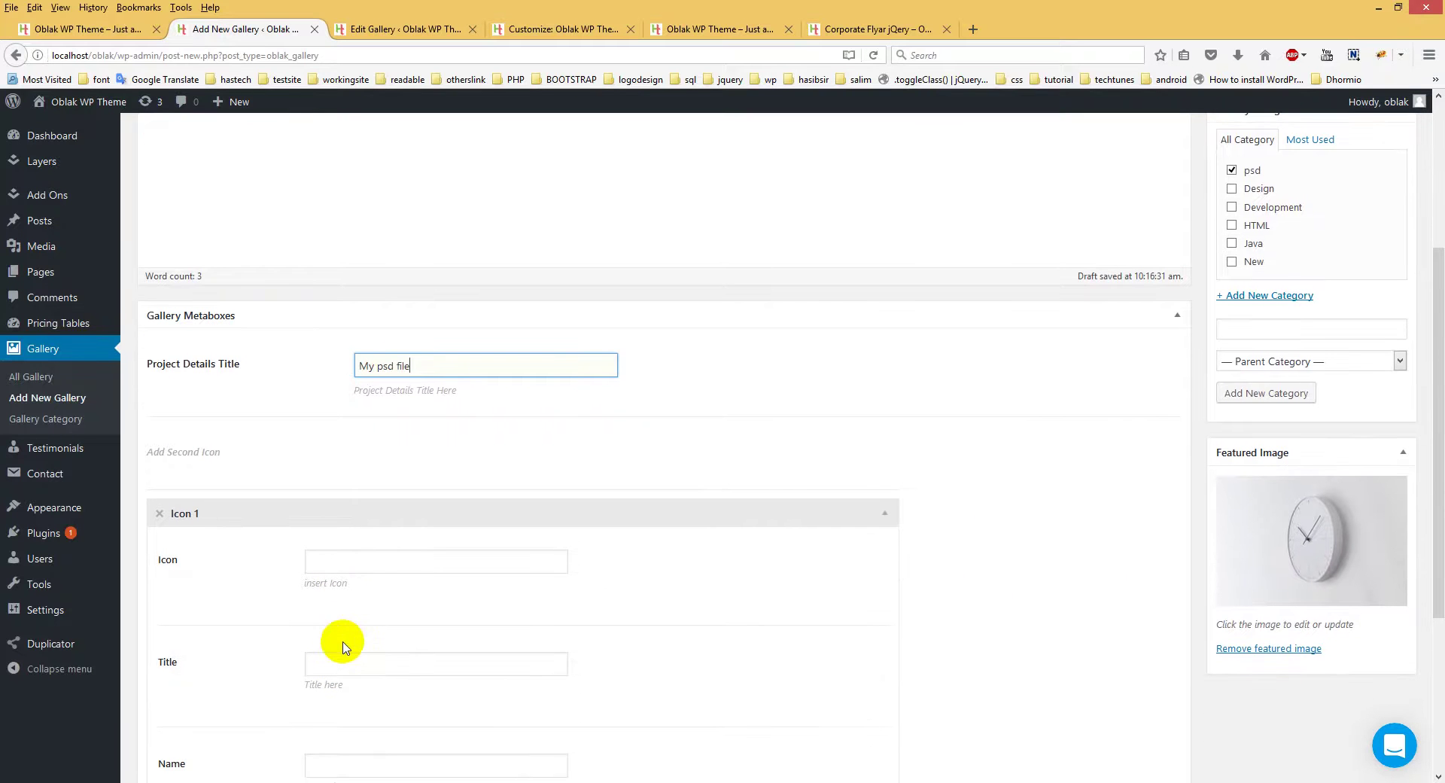
# Fill in the Icon 1 group with the icon check and the title "finish work"
pyautogui.click(362, 562)
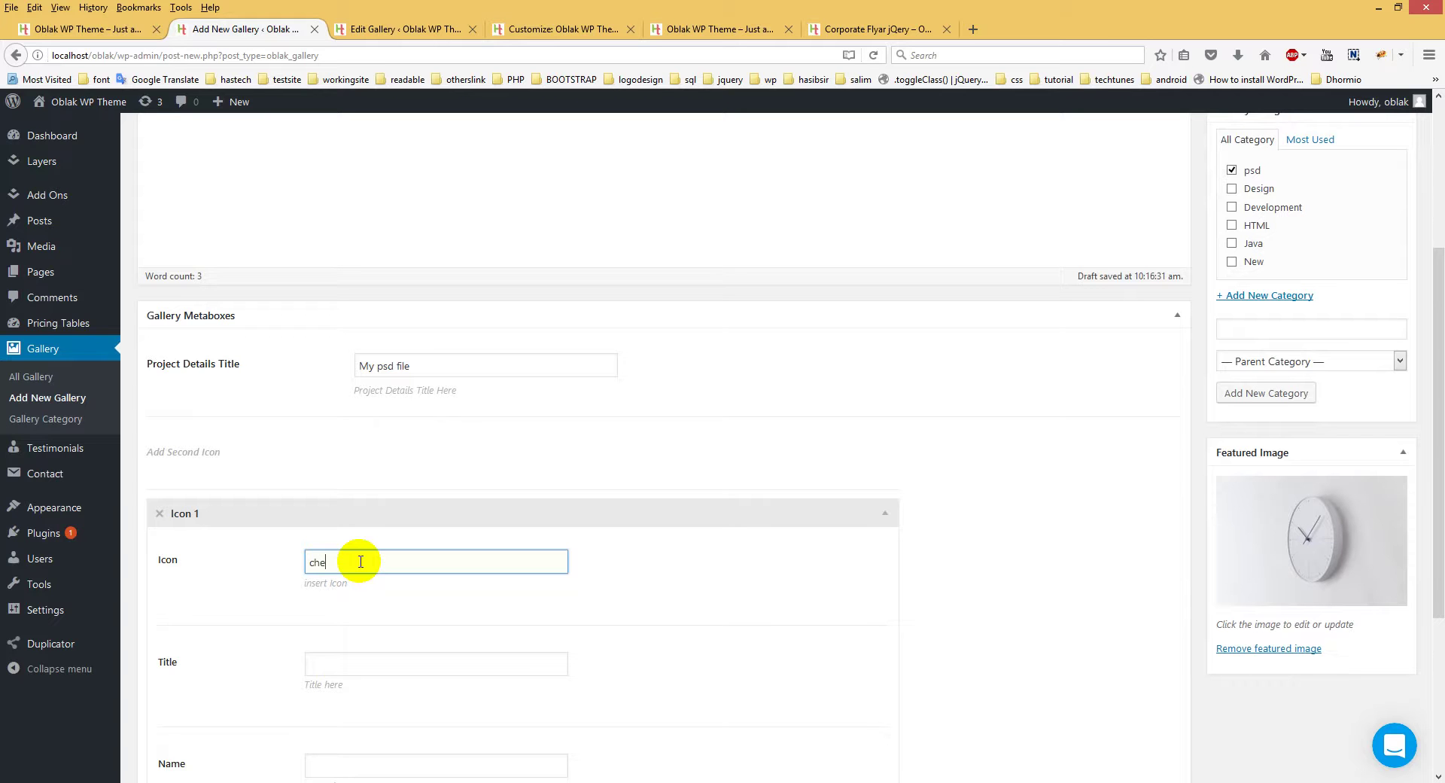
pyautogui.click(355, 666)
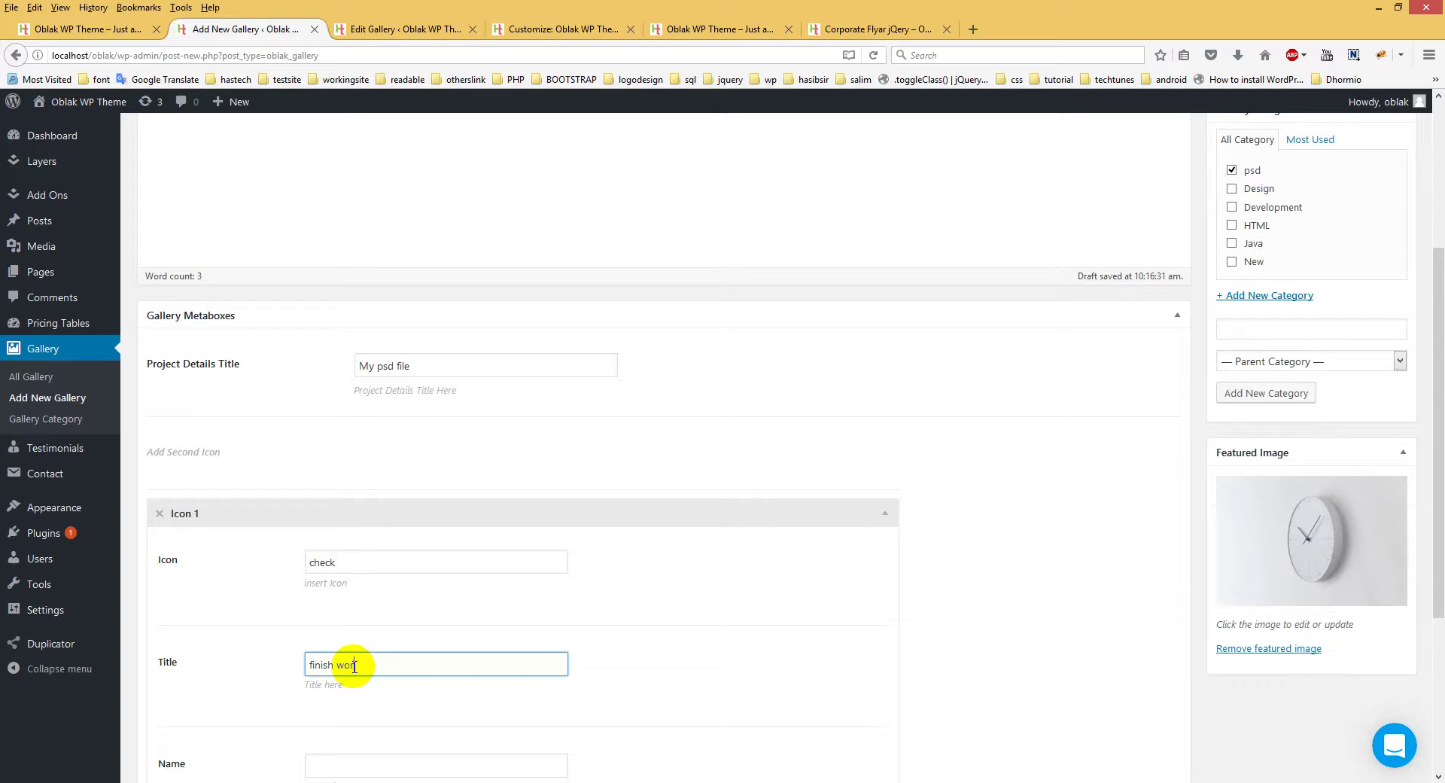
pyautogui.write('finish work')
pyautogui.scroll(-4, 349, 667)
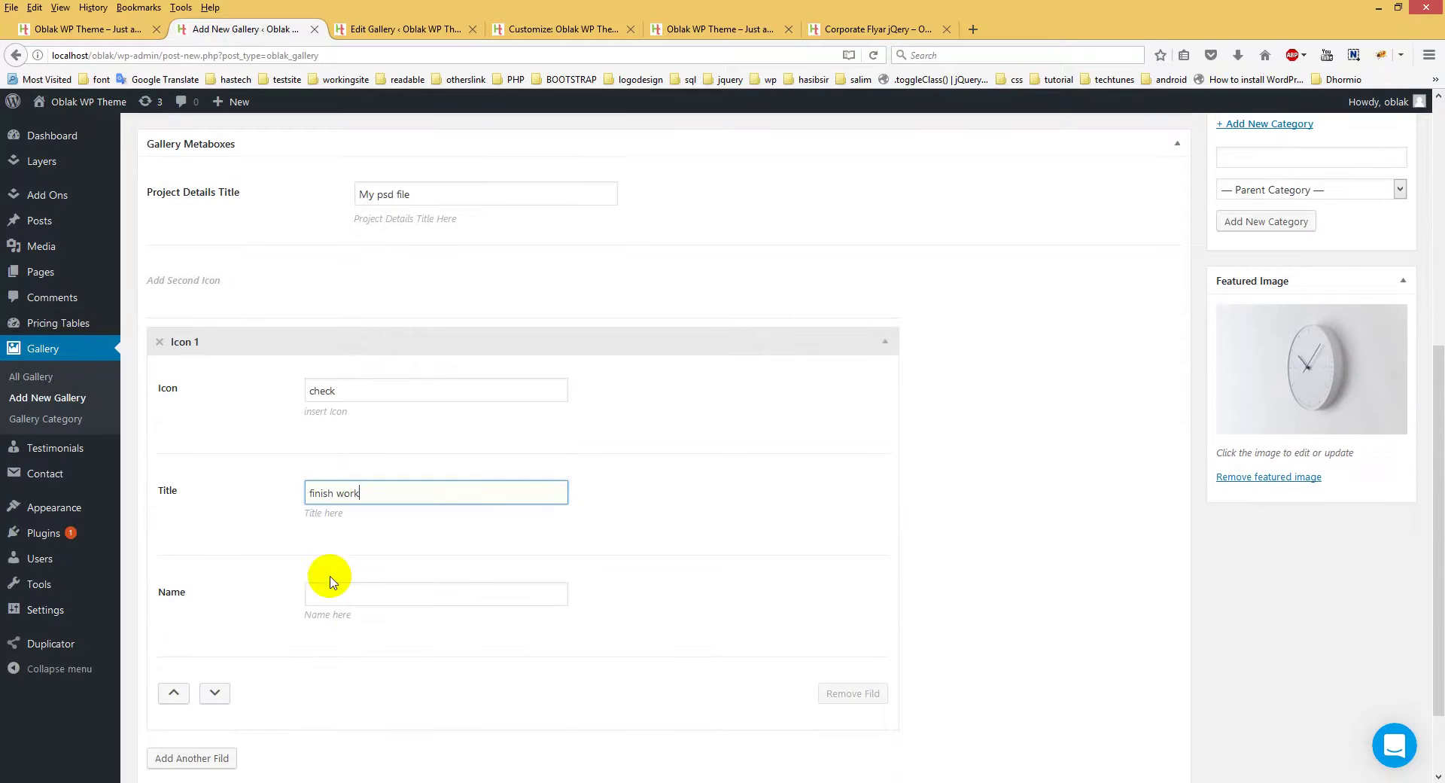
pyautogui.click(340, 602)
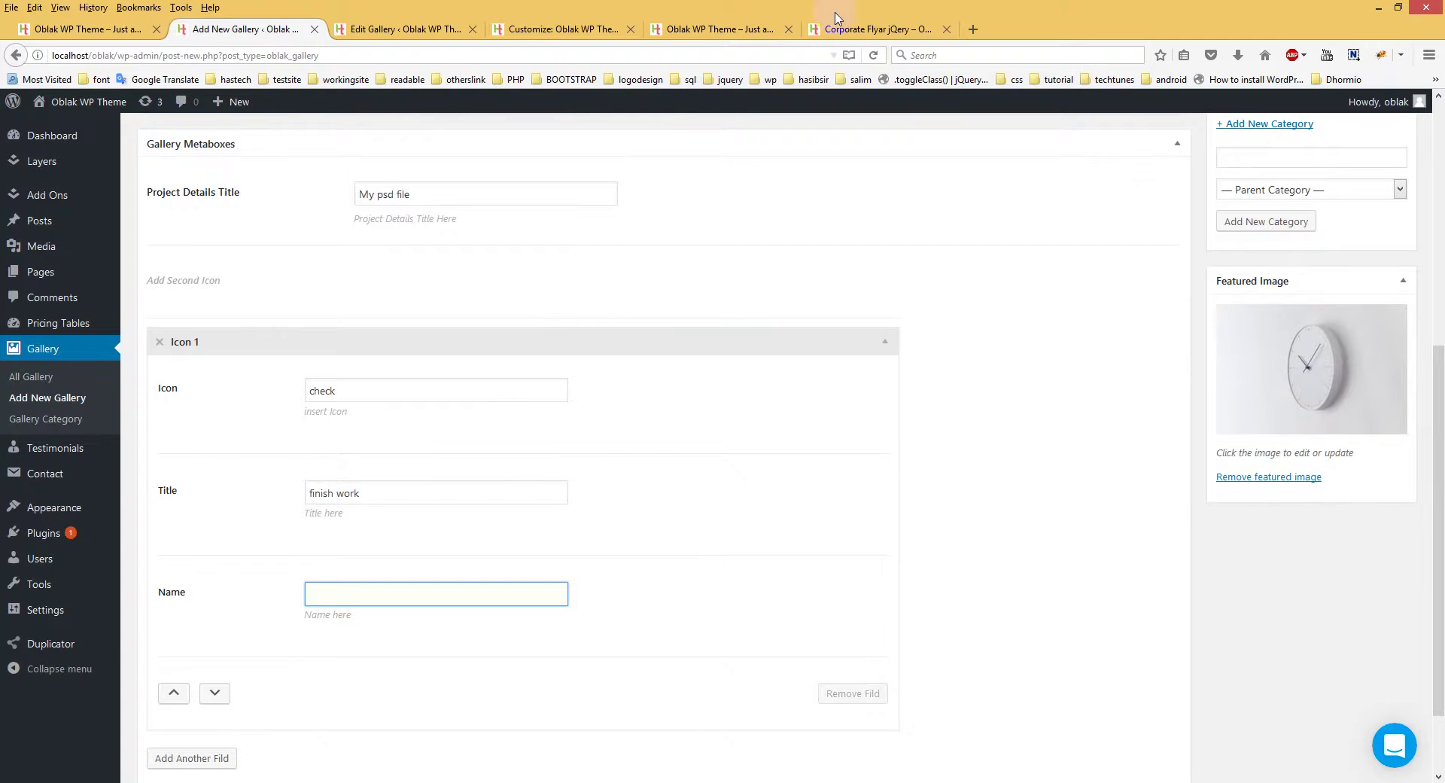
# Examine the project details on the Corporate Flyar jQery page and the gallery on the front page
pyautogui.click(862, 30)
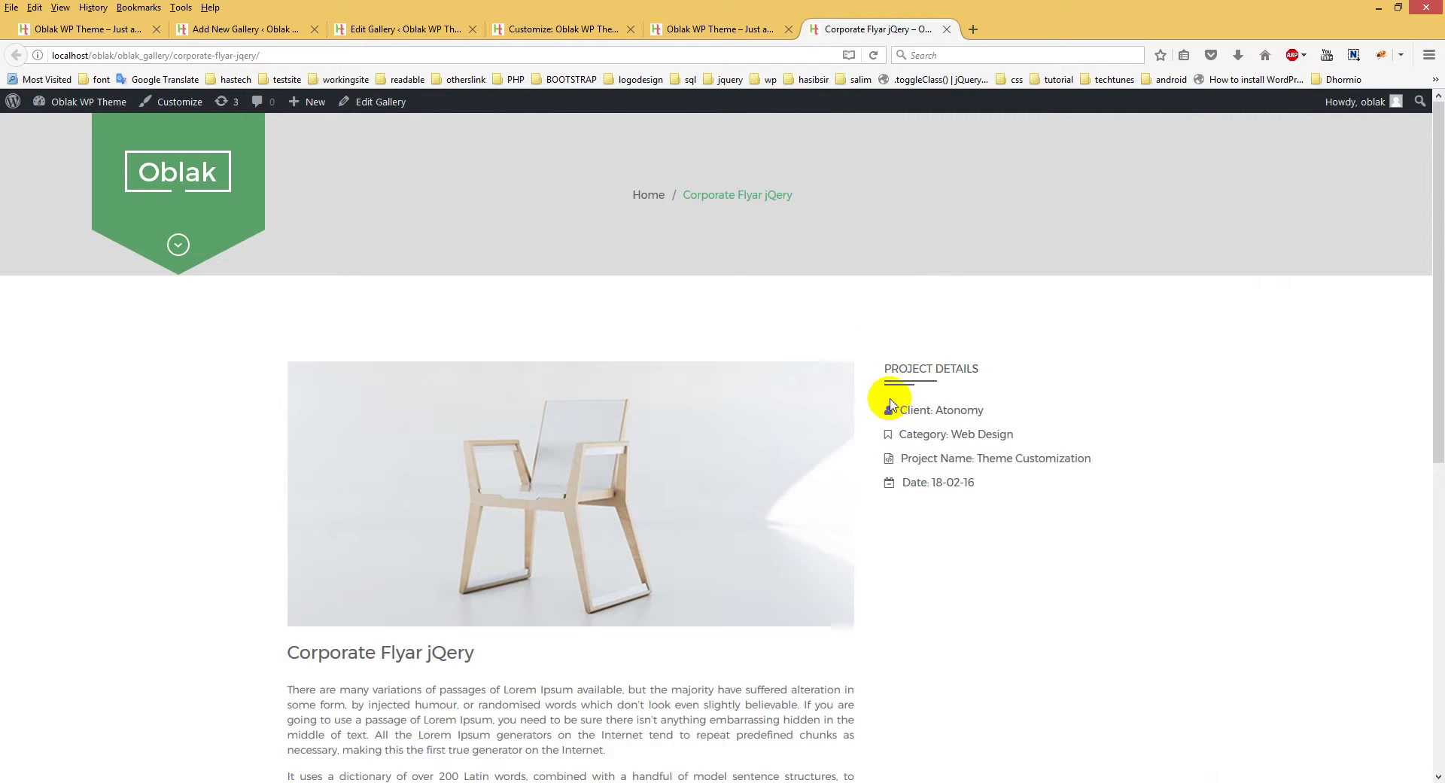
pyautogui.click(656, 34)
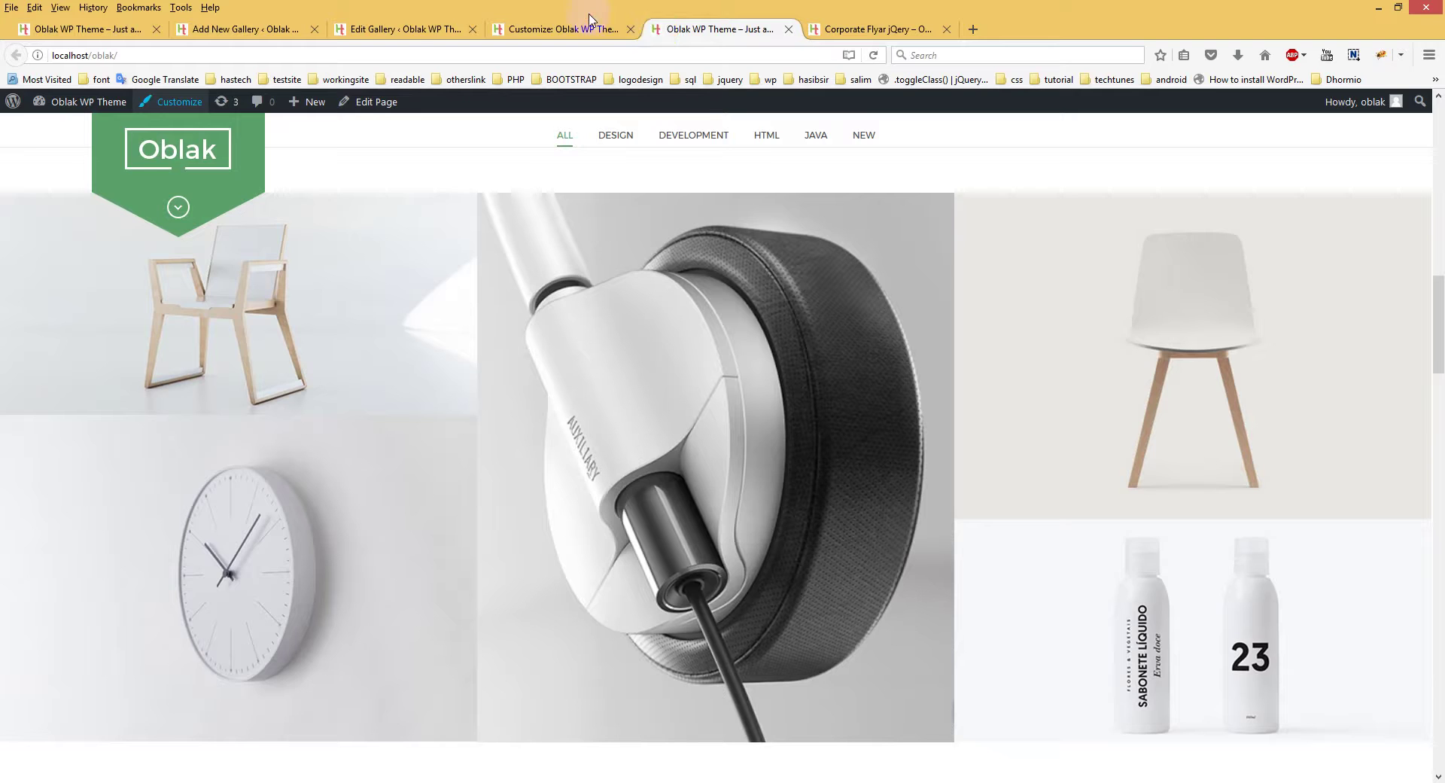
pyautogui.click(591, 23)
# Copy the icon name user from the Corporate Flyar jQery item's Icon 1 group into the new item's Icon 1
pyautogui.click(418, 28)
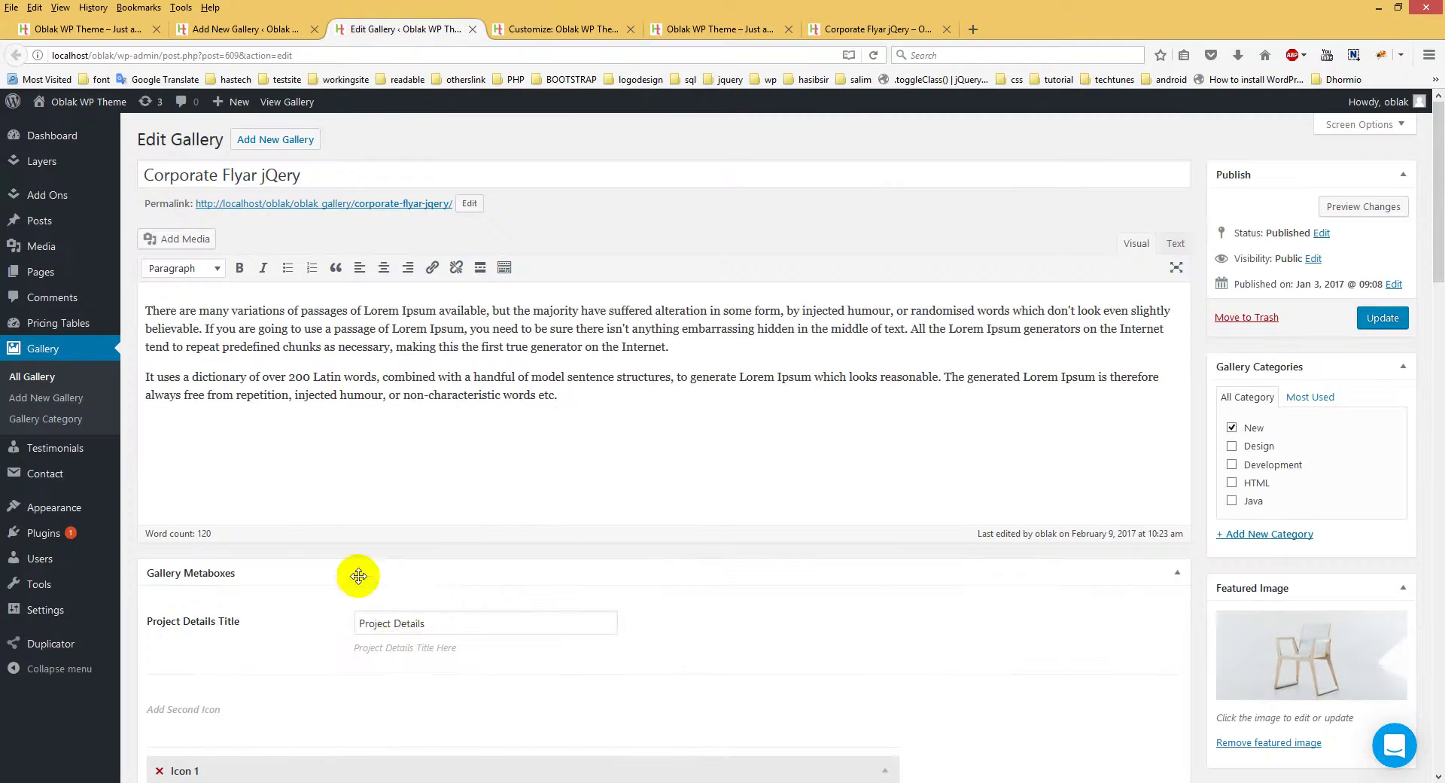
pyautogui.scroll(-5, 429, 602)
pyautogui.moveTo(355, 397); pyautogui.dragTo(291, 395)
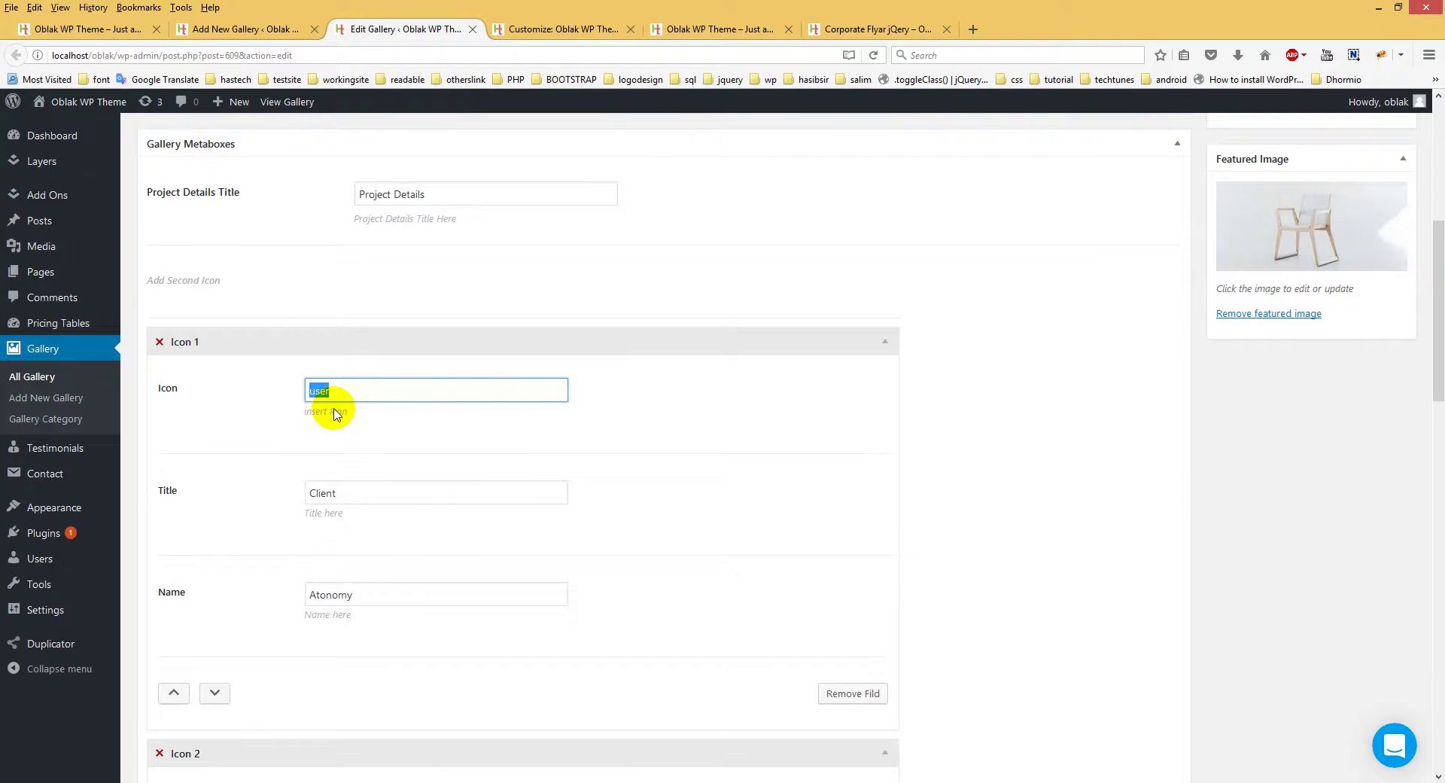
pyautogui.scroll(-3, 345, 410)
pyautogui.scroll(4, 345, 410)
pyautogui.click(542, 29)
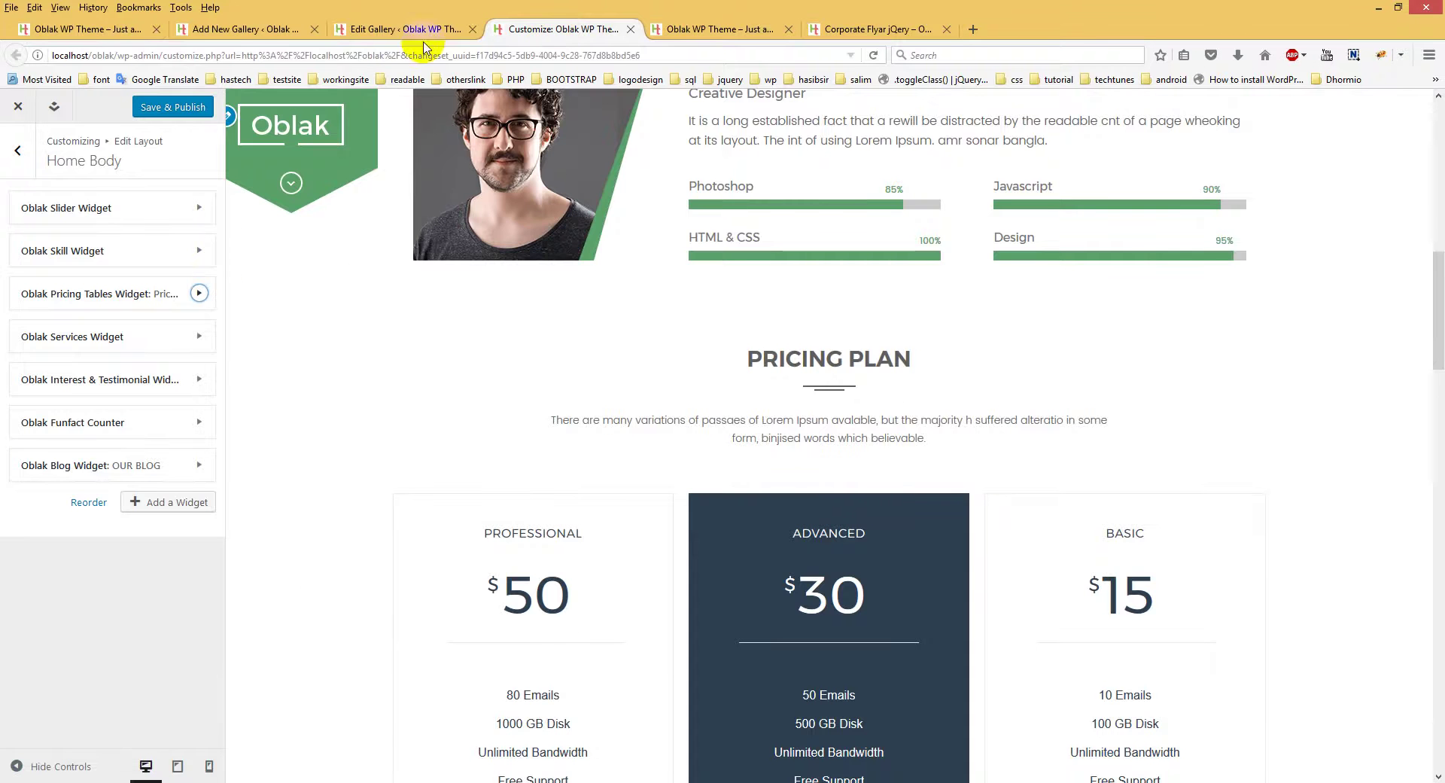
pyautogui.click(237, 29)
pyautogui.moveTo(361, 388); pyautogui.dragTo(146, 395)
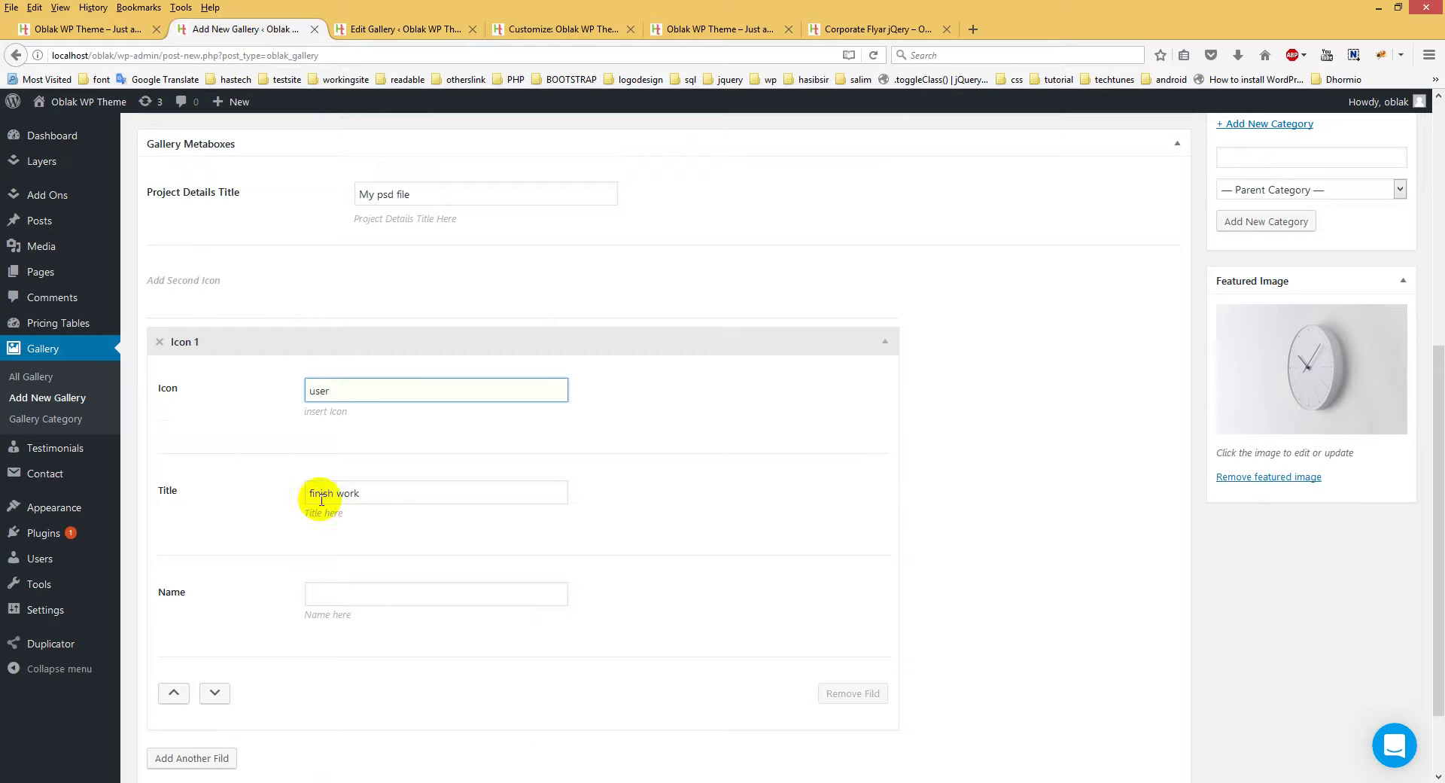
# Set the Icon 1 title to Clien and enter the client's first name in its Name field
pyautogui.moveTo(376, 490); pyautogui.dragTo(216, 496)
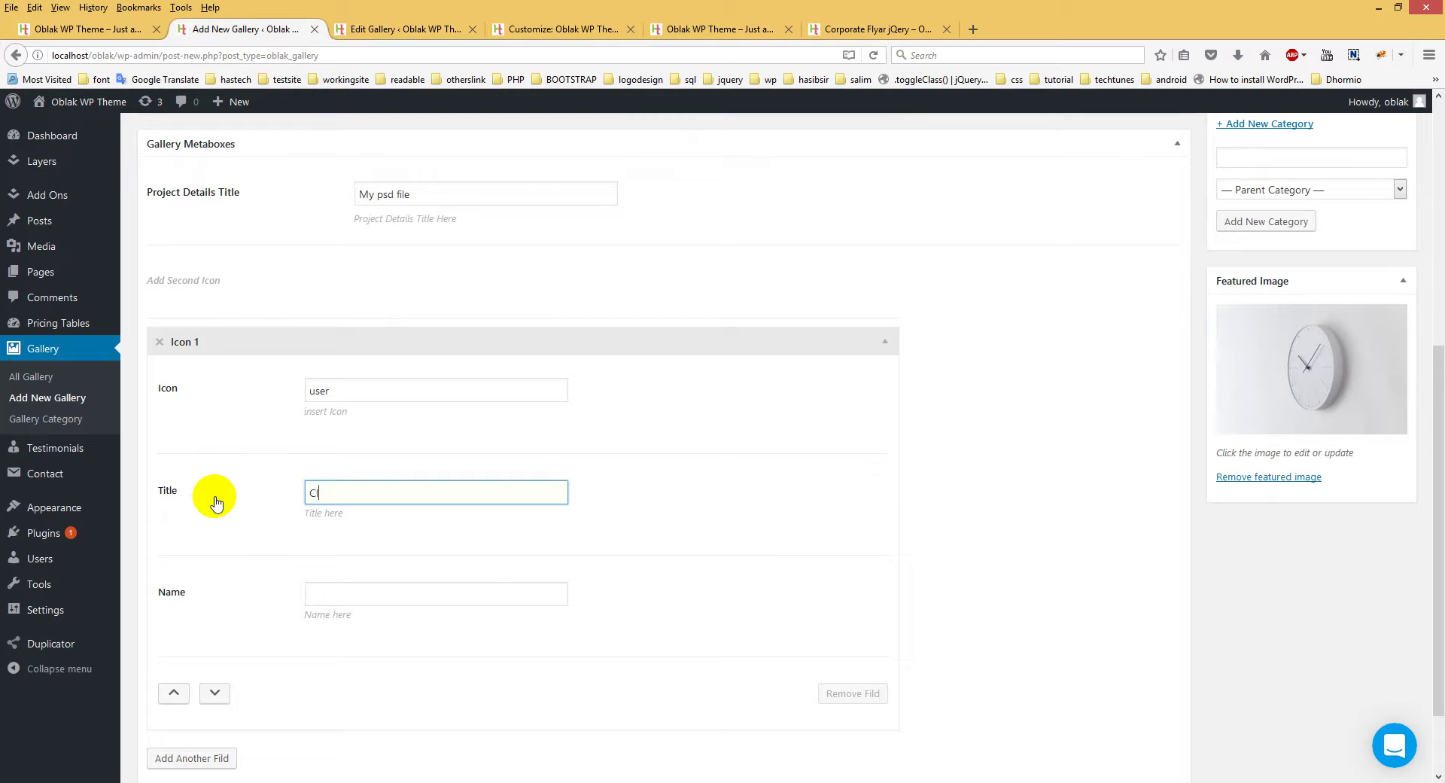
pyautogui.click(352, 596)
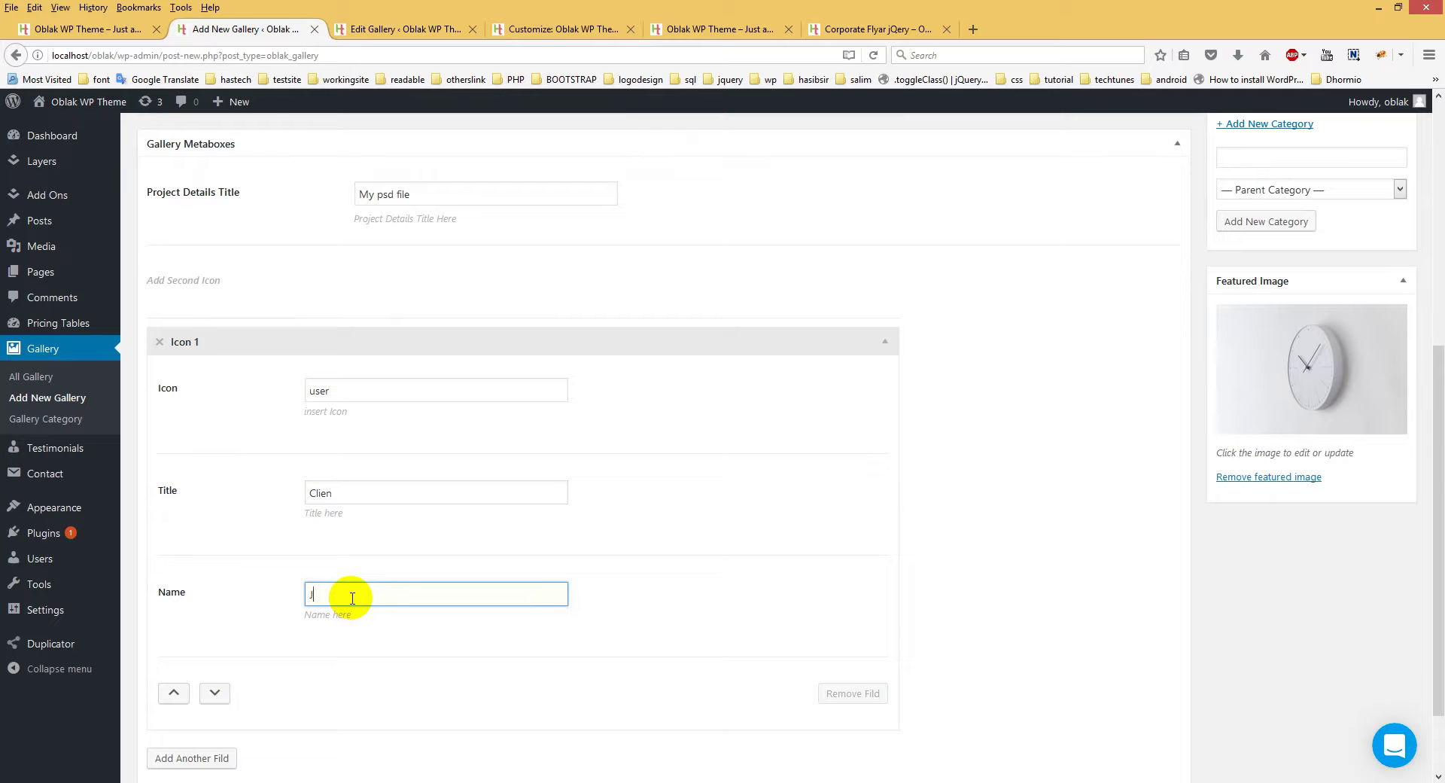
pyautogui.scroll(-3, 350, 595)
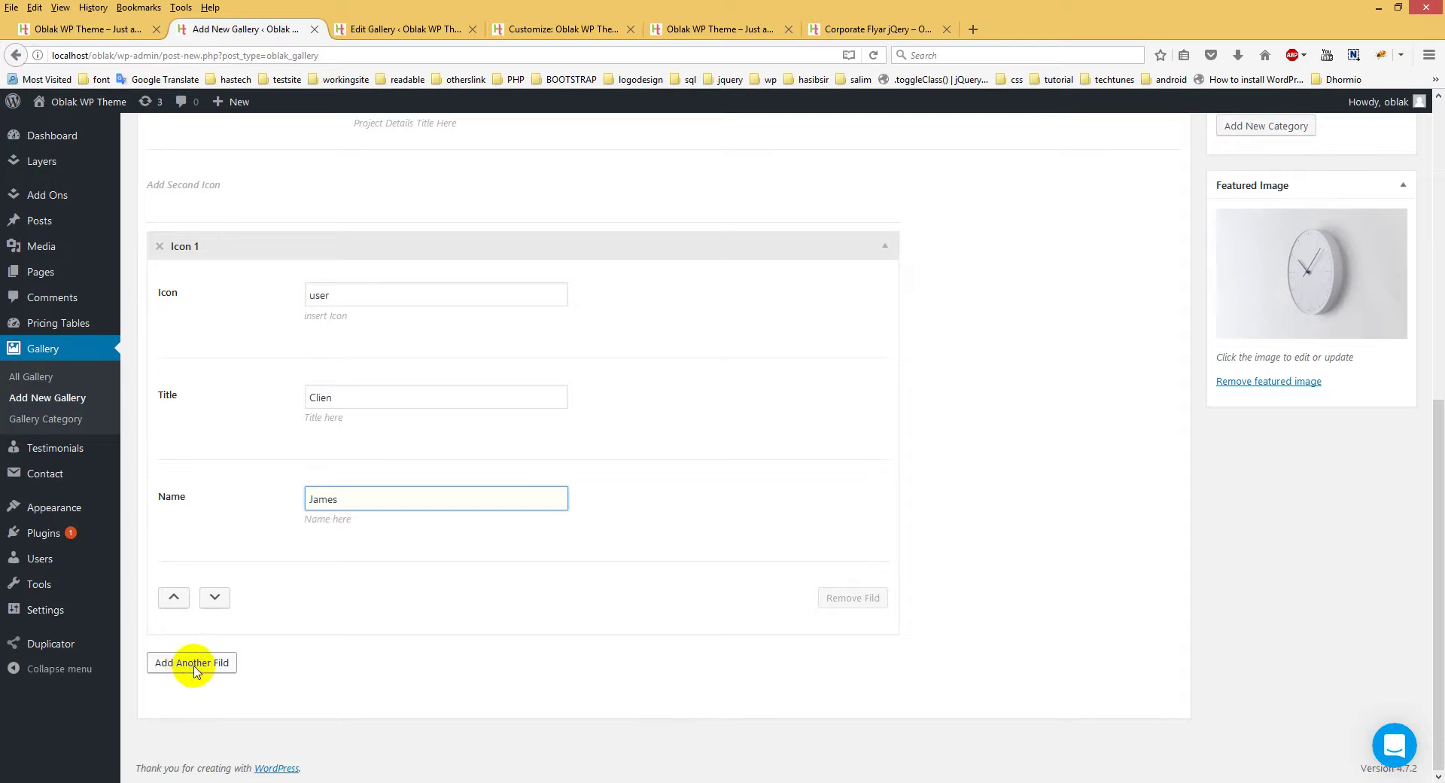
# Add a second icon group to the gallery item and check the Corporate Flyar jQery project details for reference
pyautogui.click(216, 667)
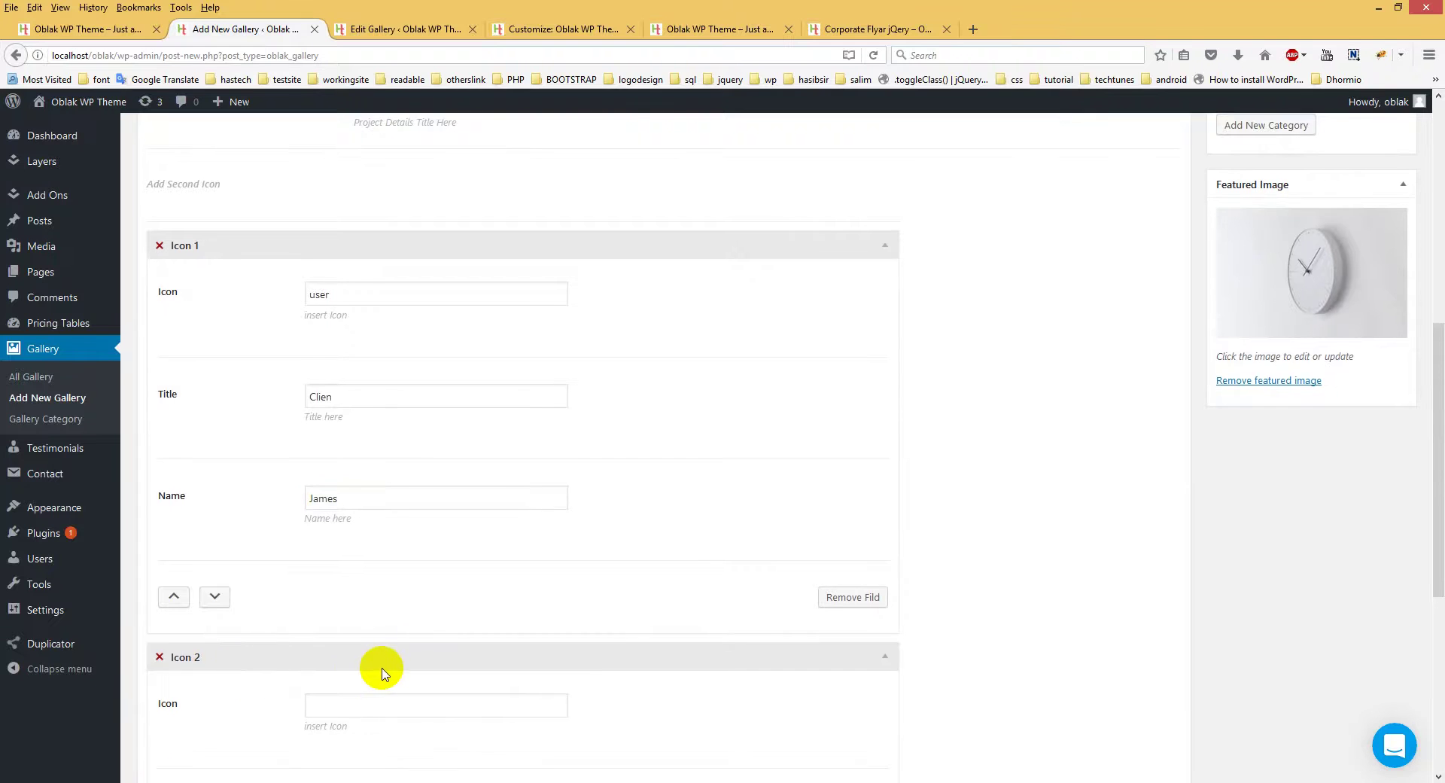
pyautogui.scroll(-4, 382, 673)
pyautogui.click(363, 536)
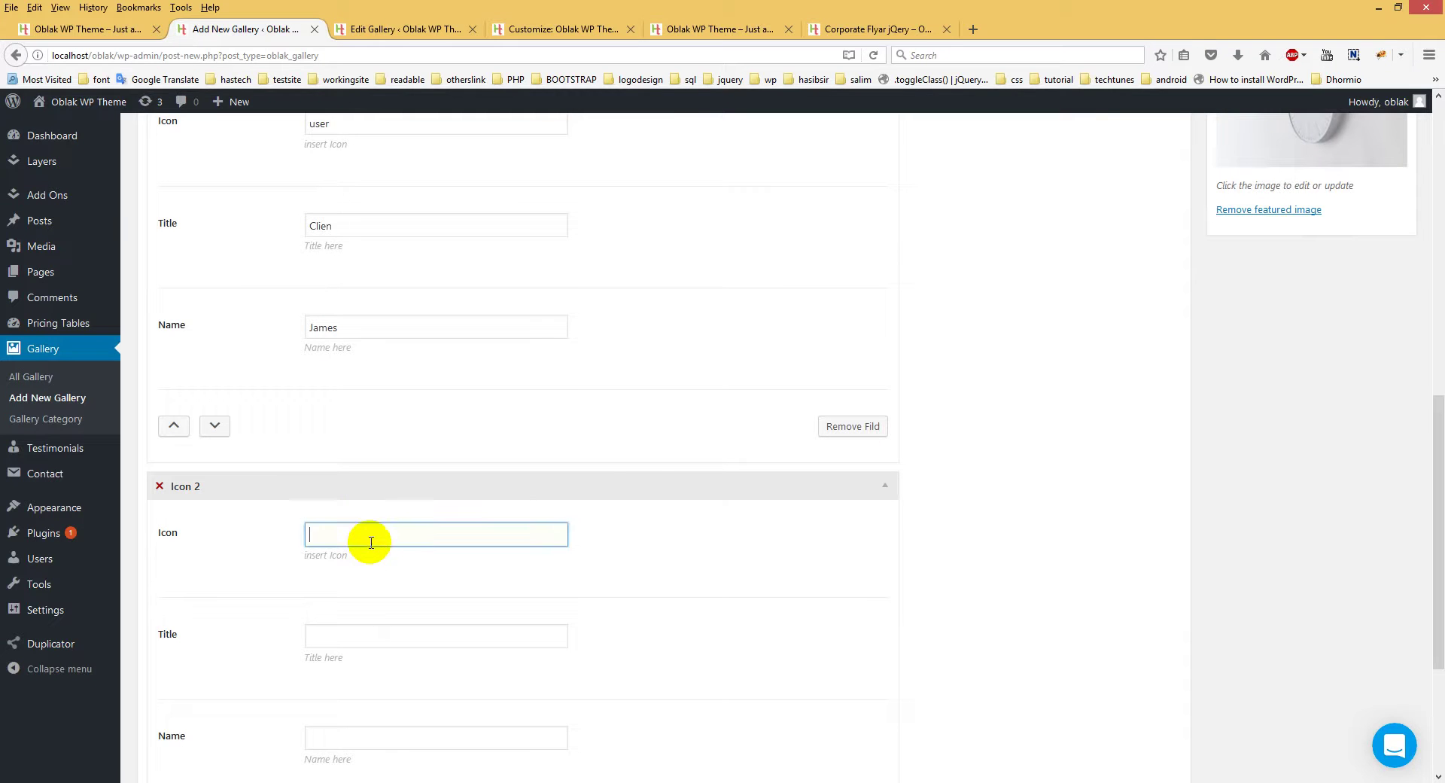
pyautogui.click(875, 30)
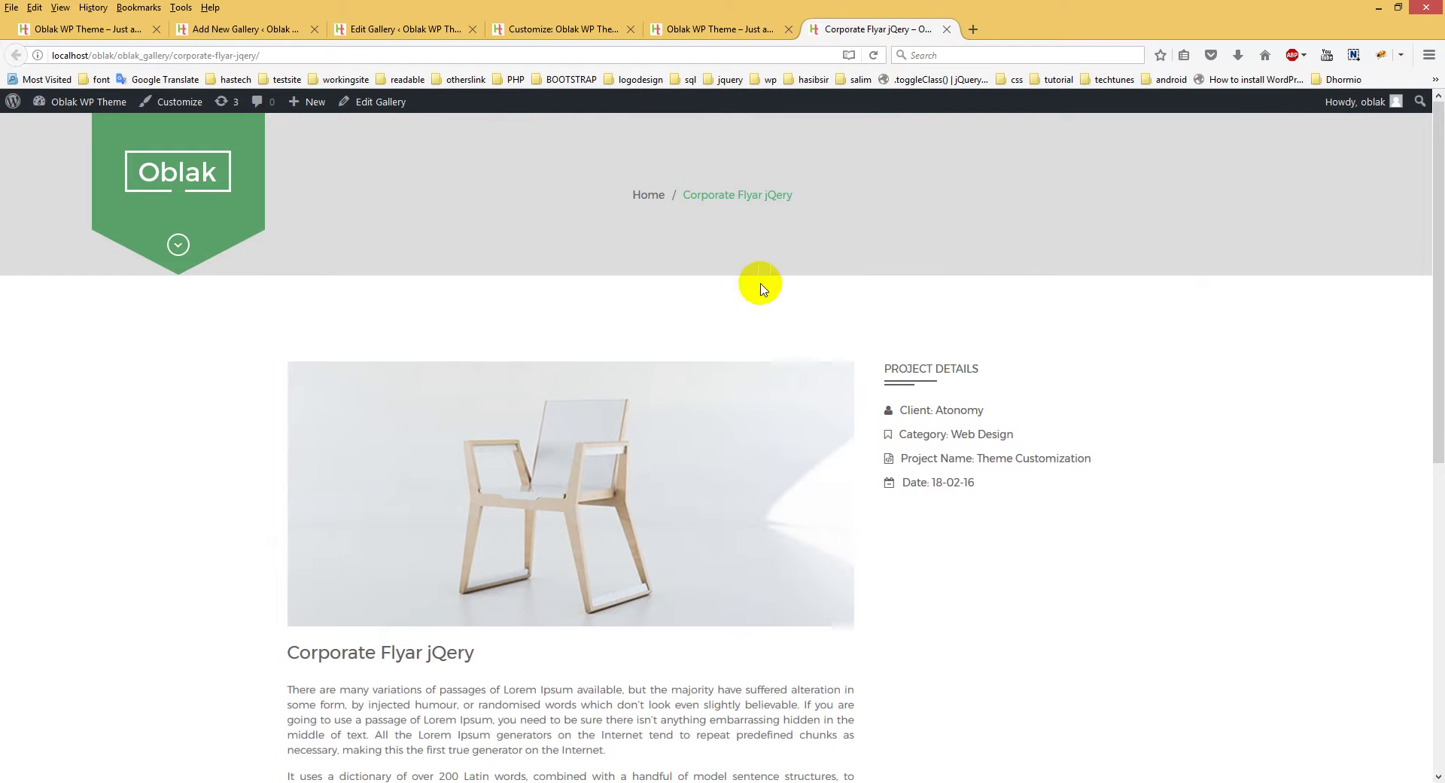
pyautogui.click(255, 28)
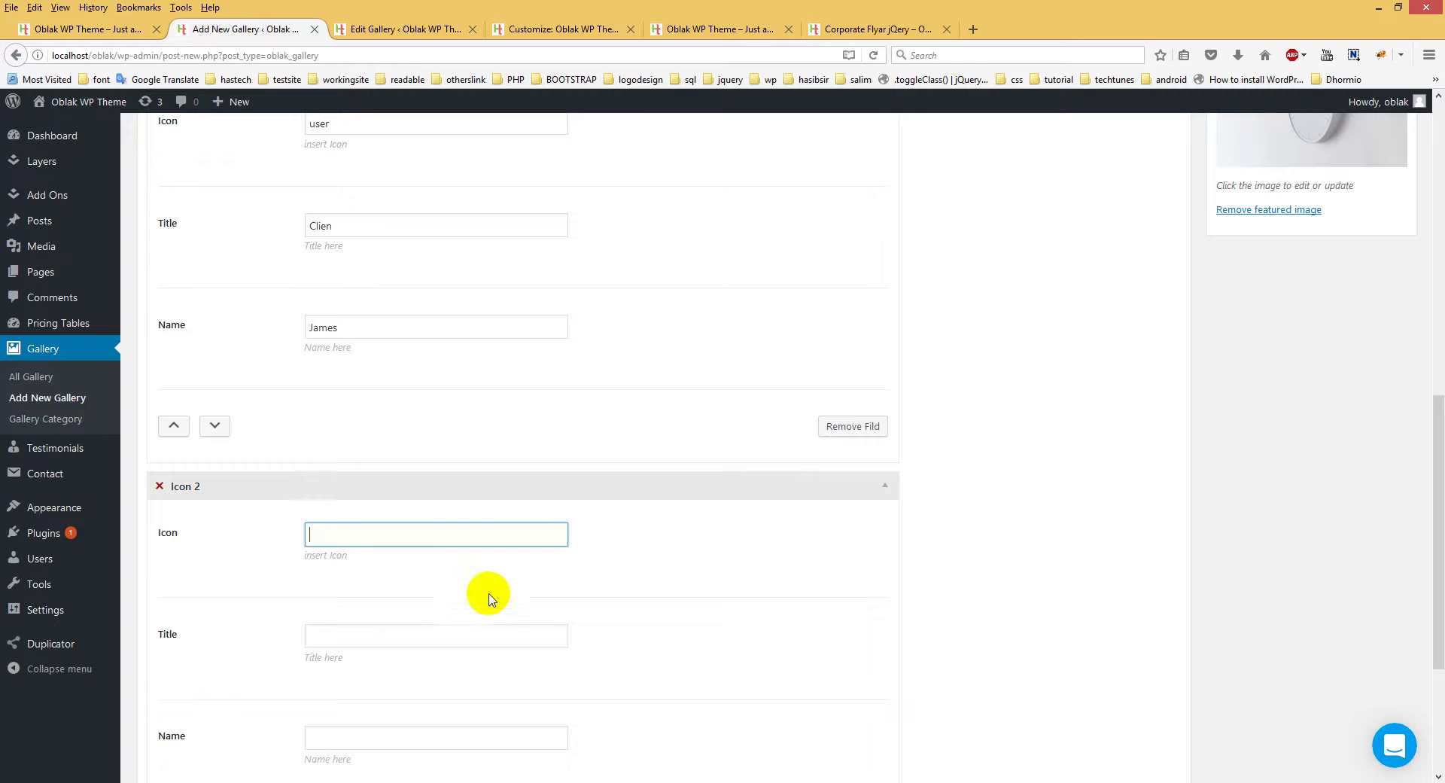
# Publish the html gallery item
pyautogui.scroll(10, 443, 575)
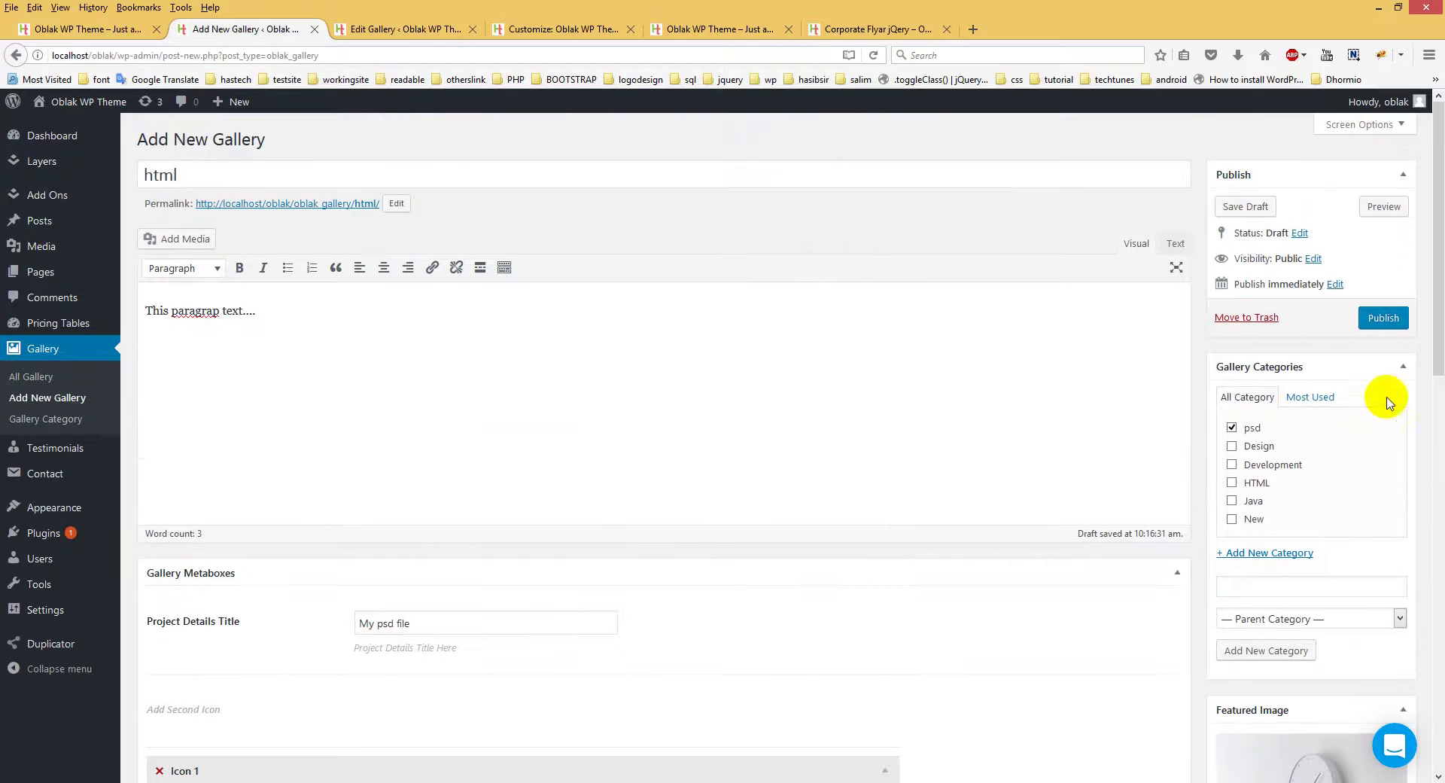
pyautogui.click(1398, 319)
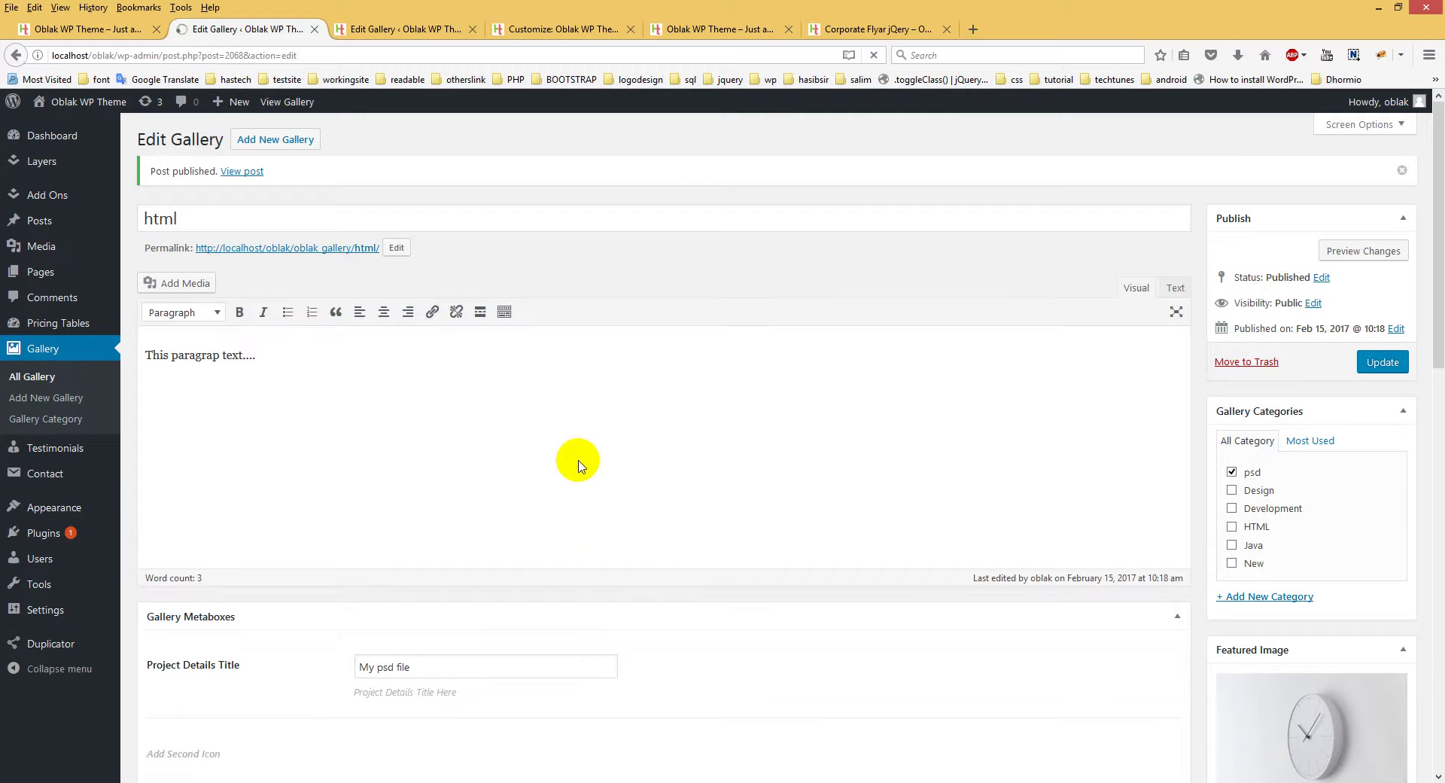
# Add the Oblak Gallery Widget to the Home Body layout in the customizer
pyautogui.click(536, 28)
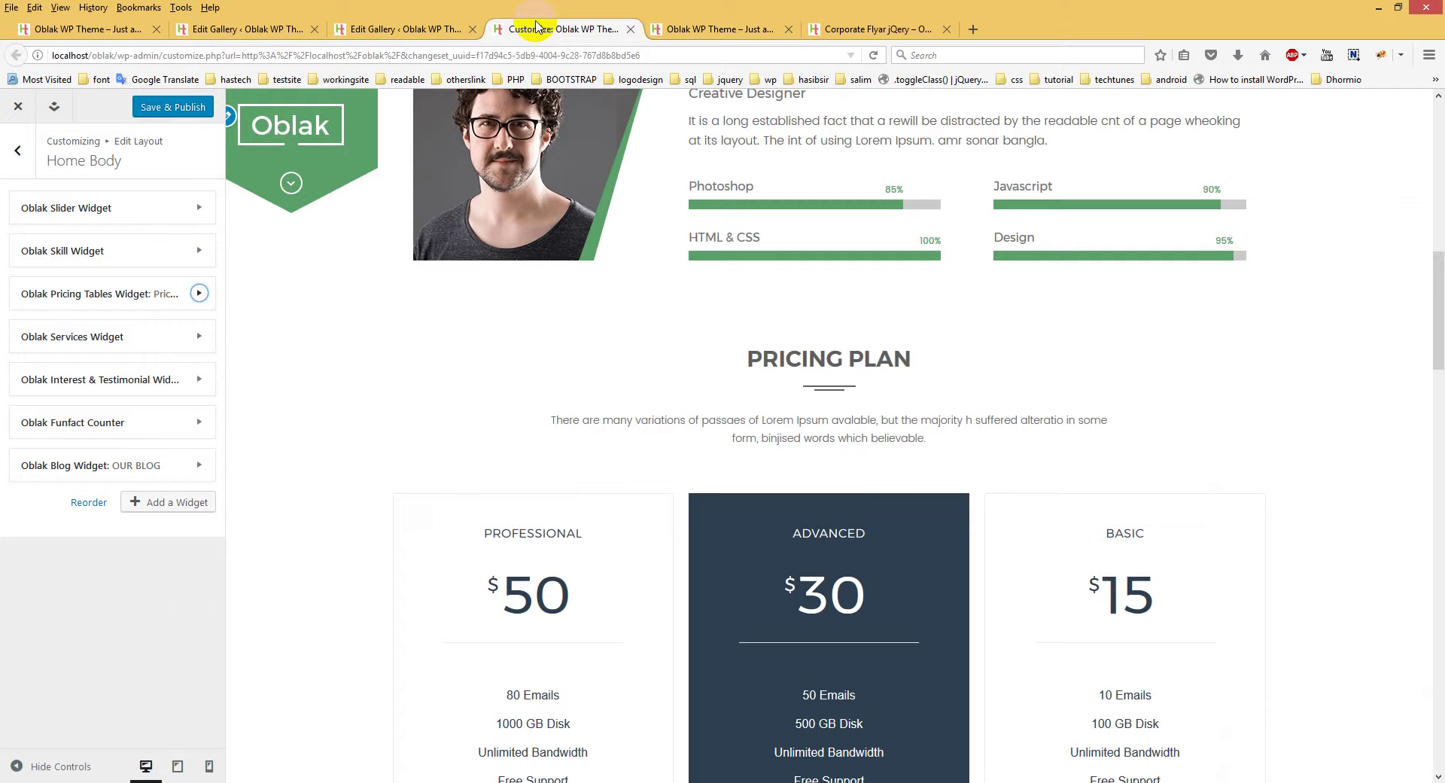
pyautogui.click(188, 500)
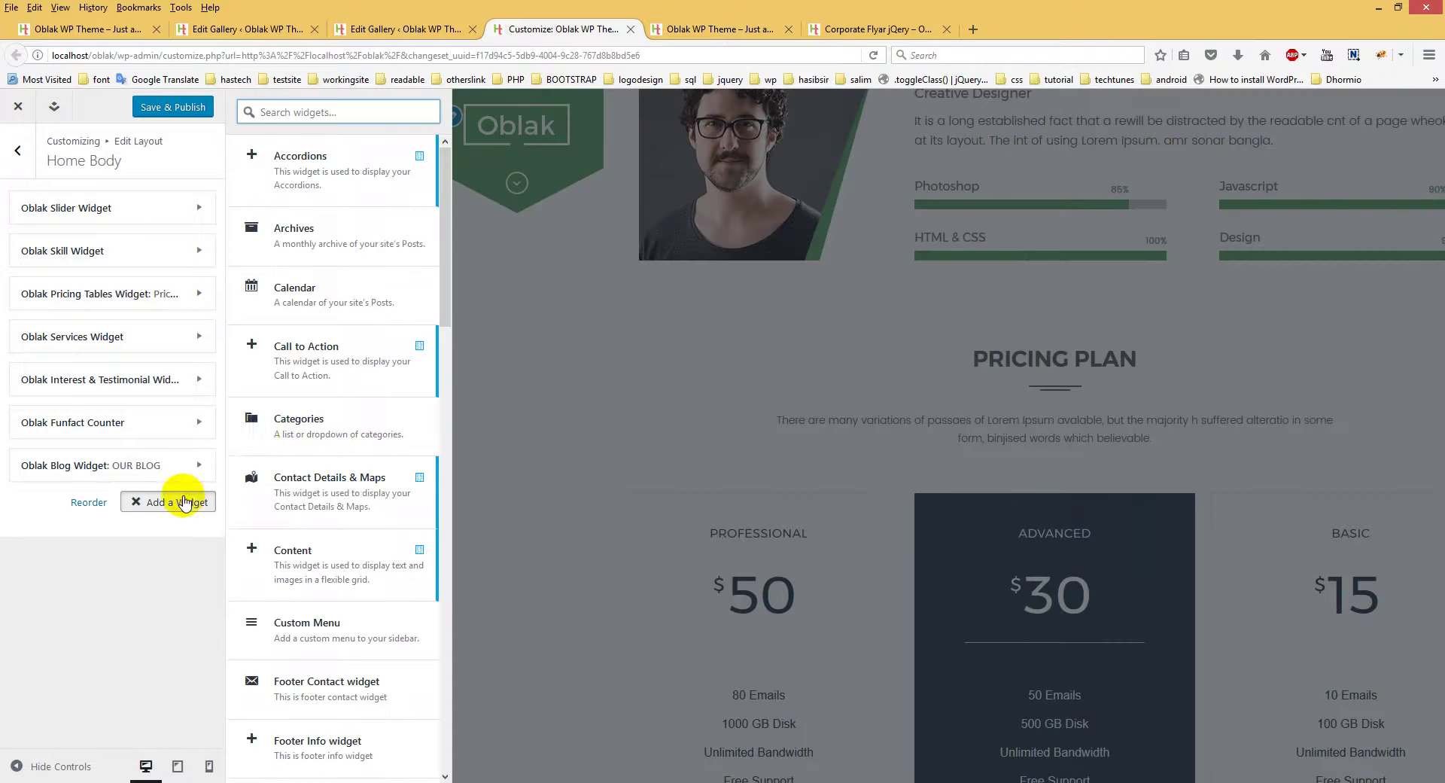
pyautogui.scroll(-6, 377, 437)
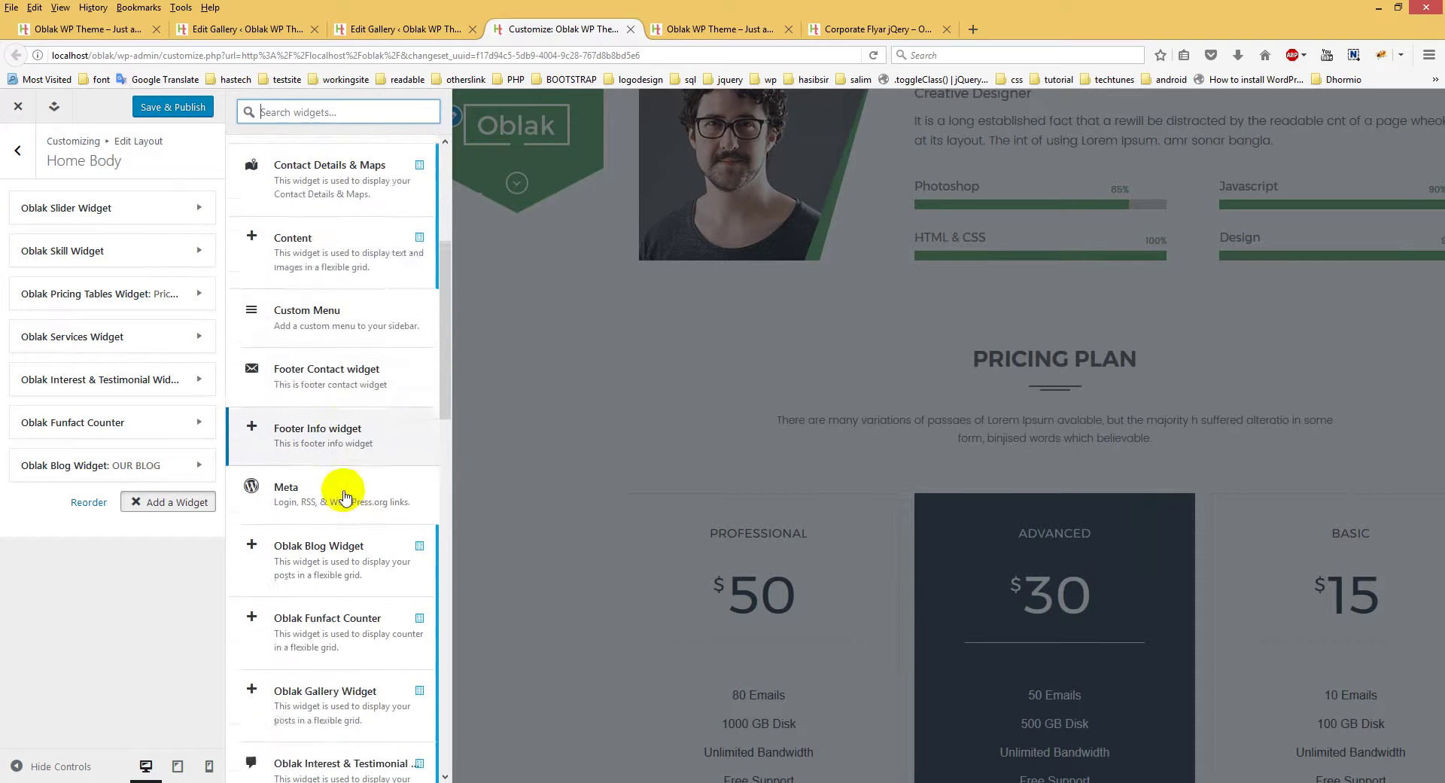
pyautogui.scroll(-2, 335, 508)
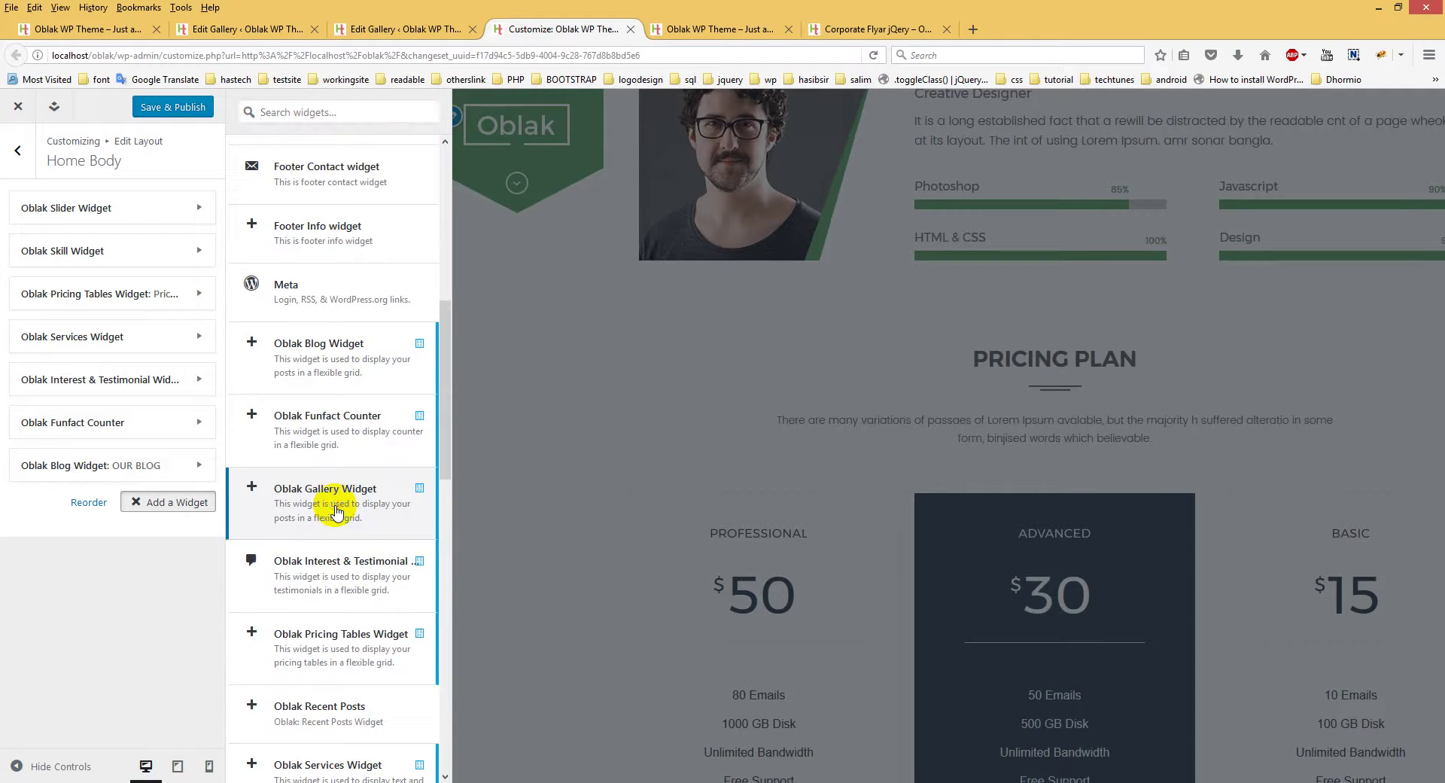
pyautogui.click(336, 508)
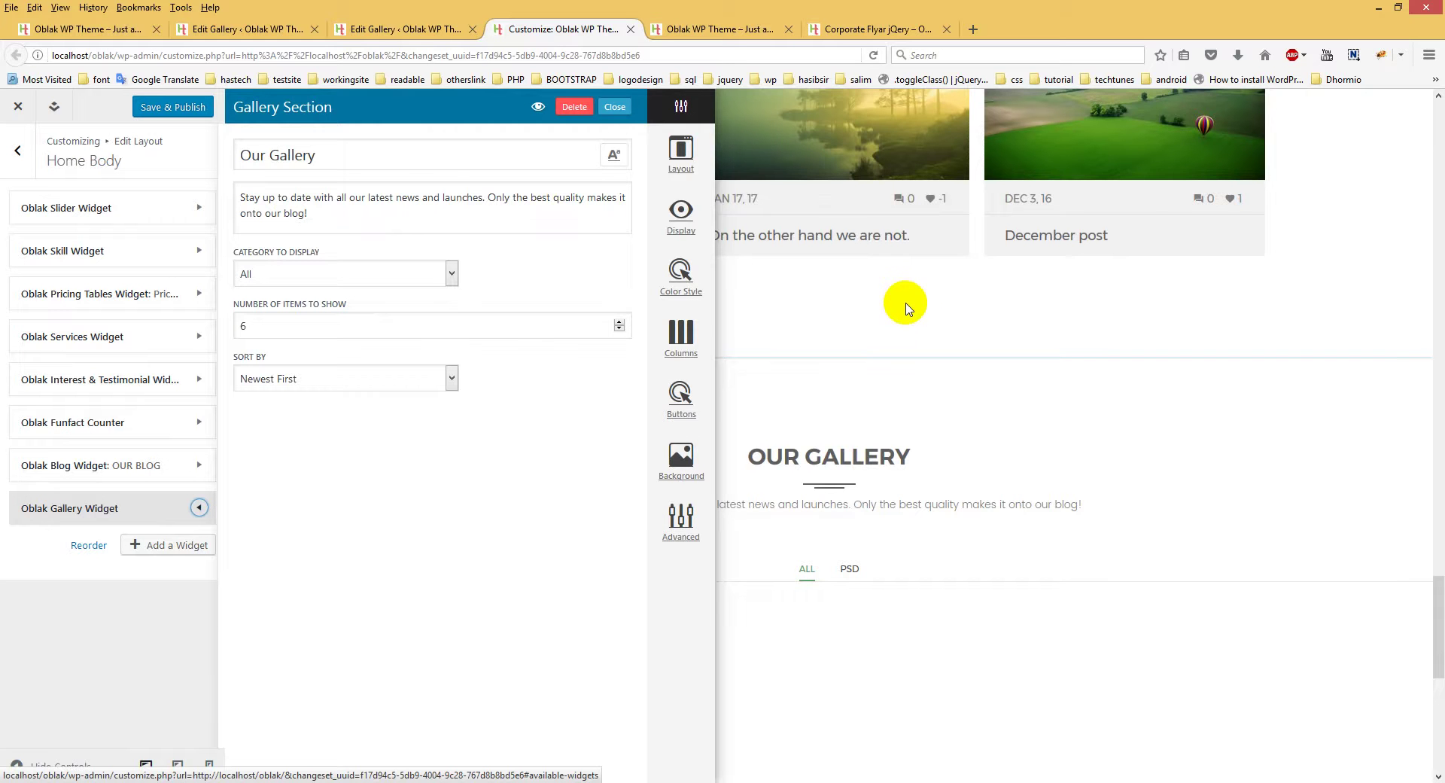
# Close the gallery widget's settings and check the html item in the previewed Our Gallery section
pyautogui.scroll(-3, 910, 302)
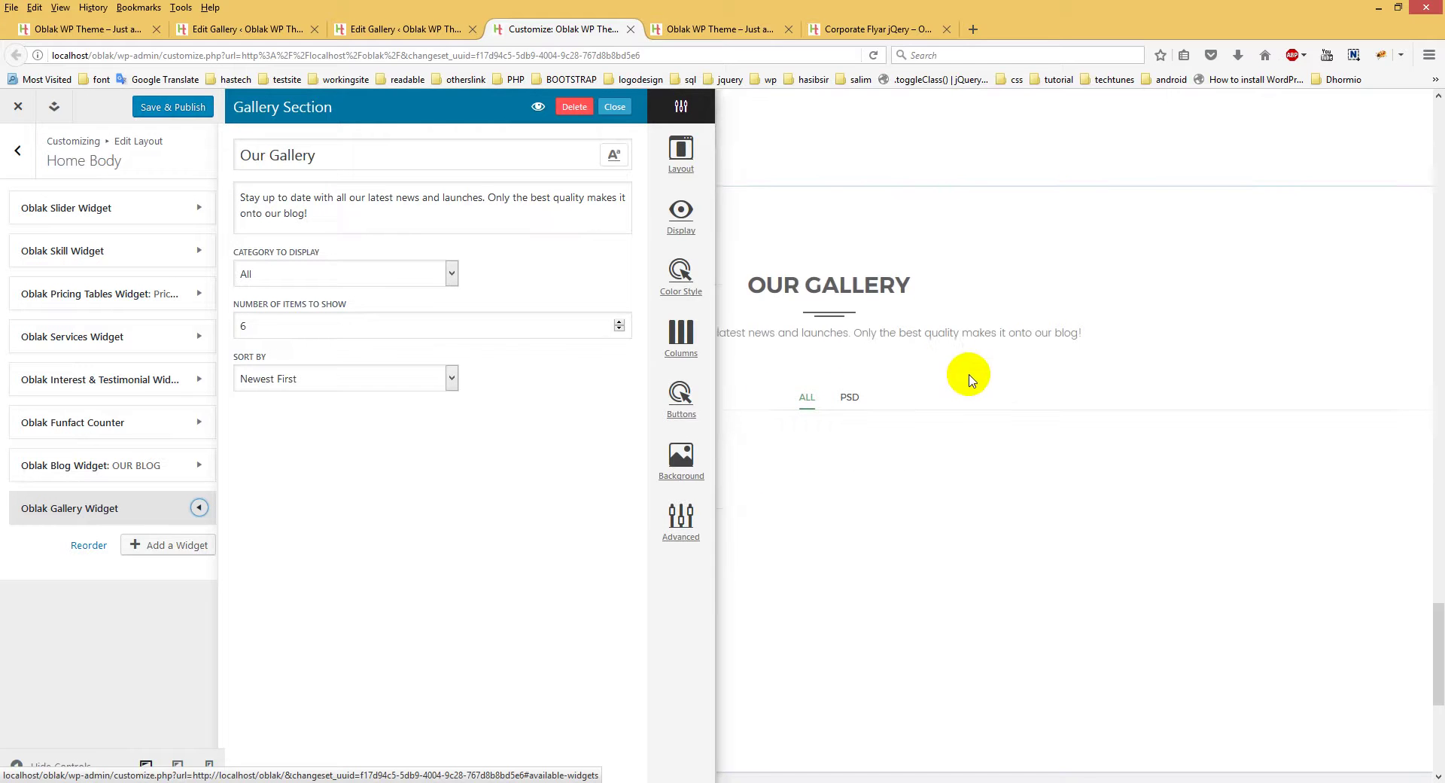
pyautogui.click(969, 378)
pyautogui.scroll(-2, 926, 339)
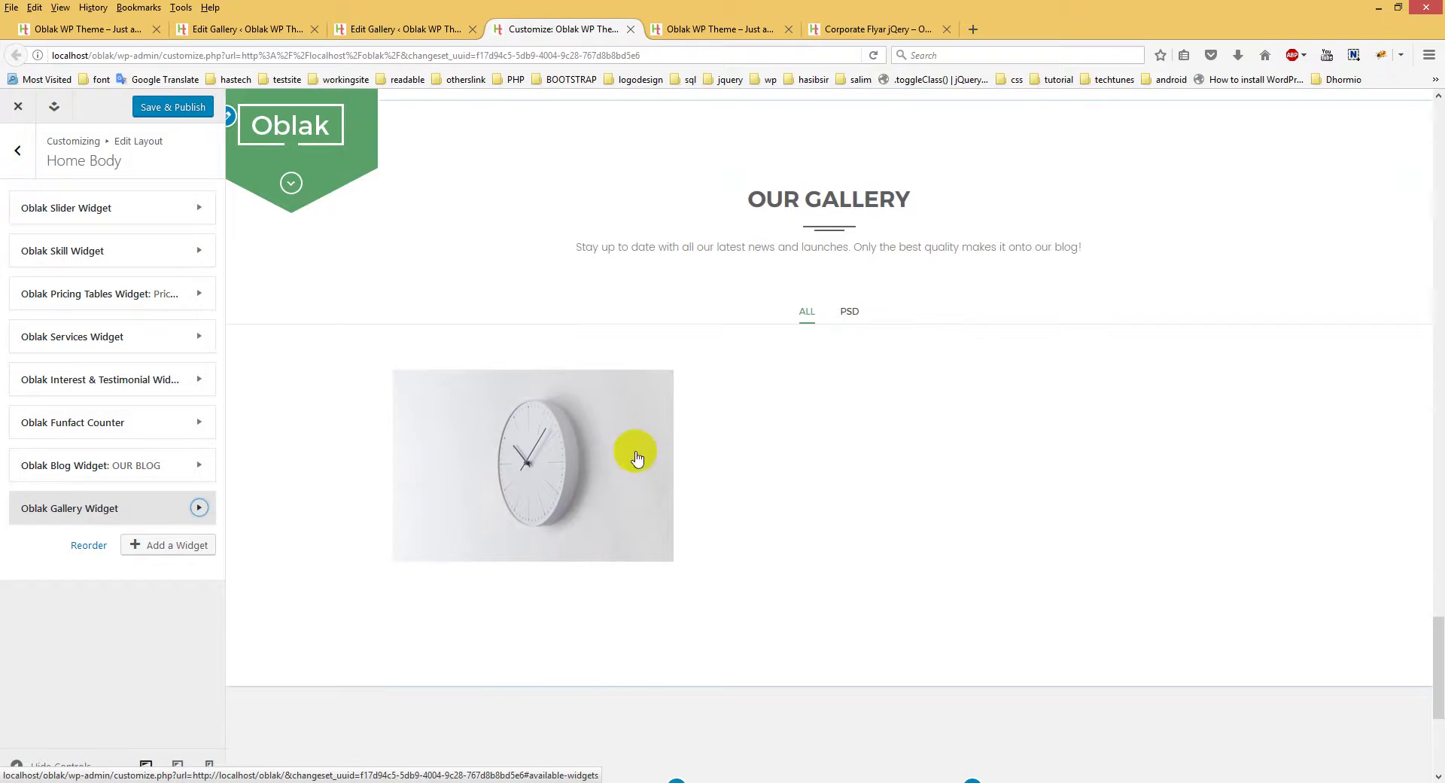
pyautogui.moveTo(549, 443)
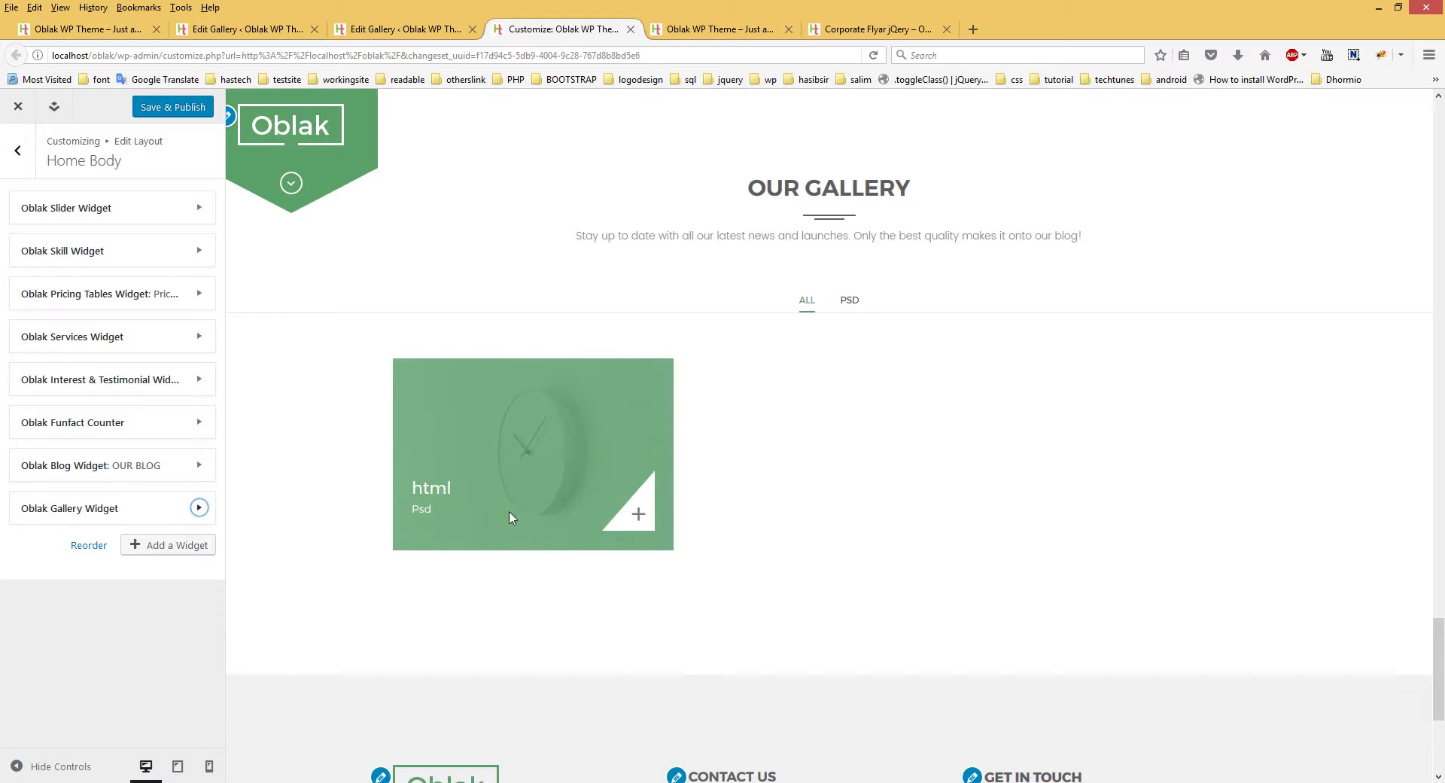
pyautogui.click(264, 512)
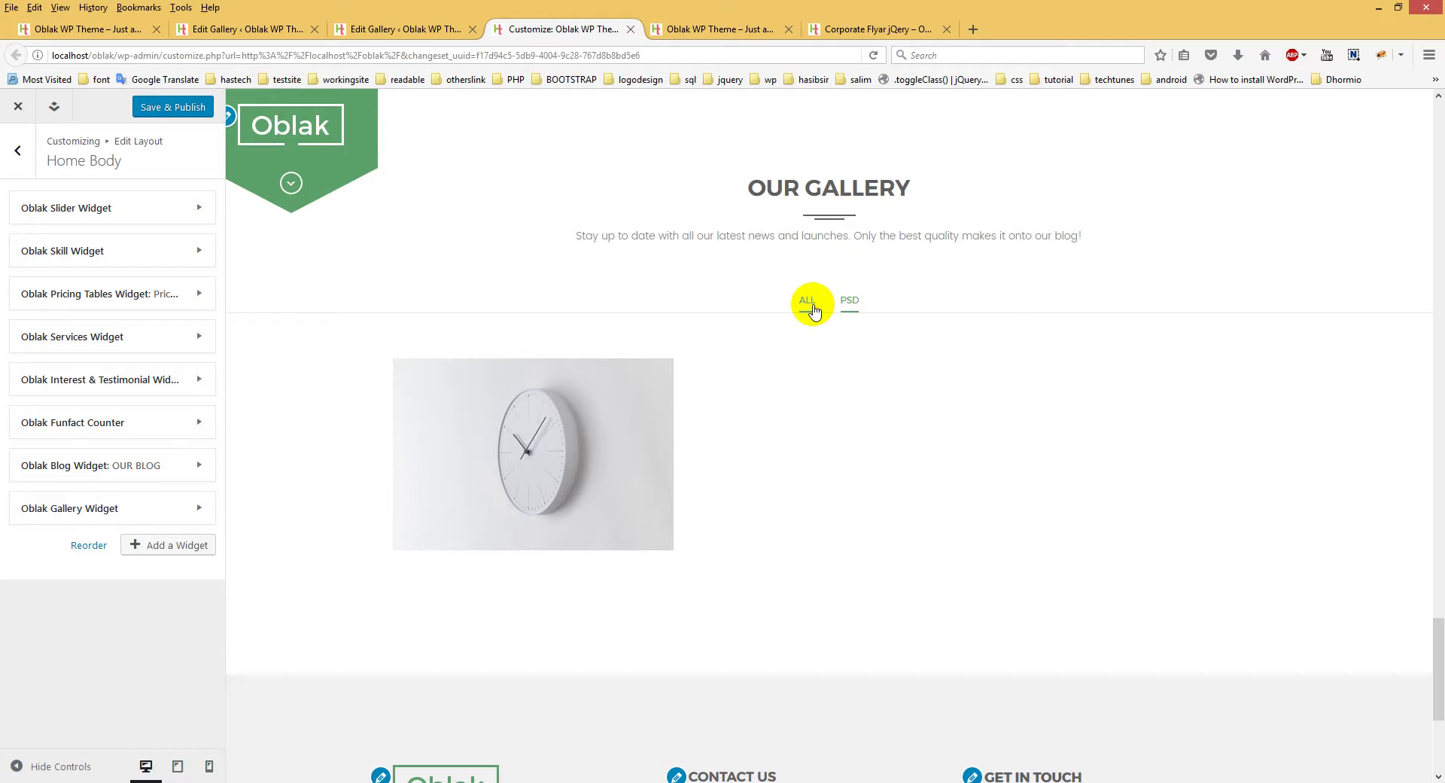
pyautogui.click(380, 30)
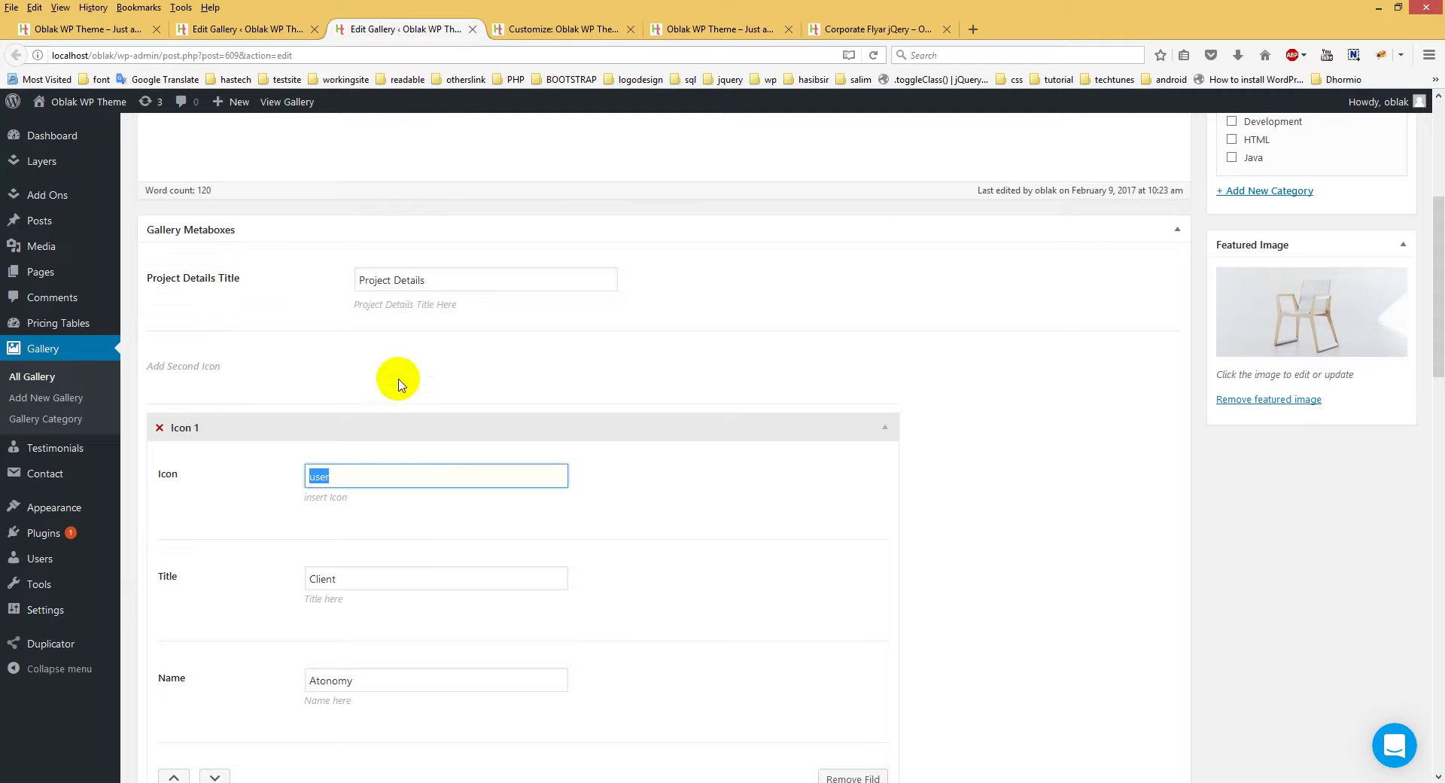
pyautogui.scroll(5, 380, 373)
pyautogui.click(289, 141)
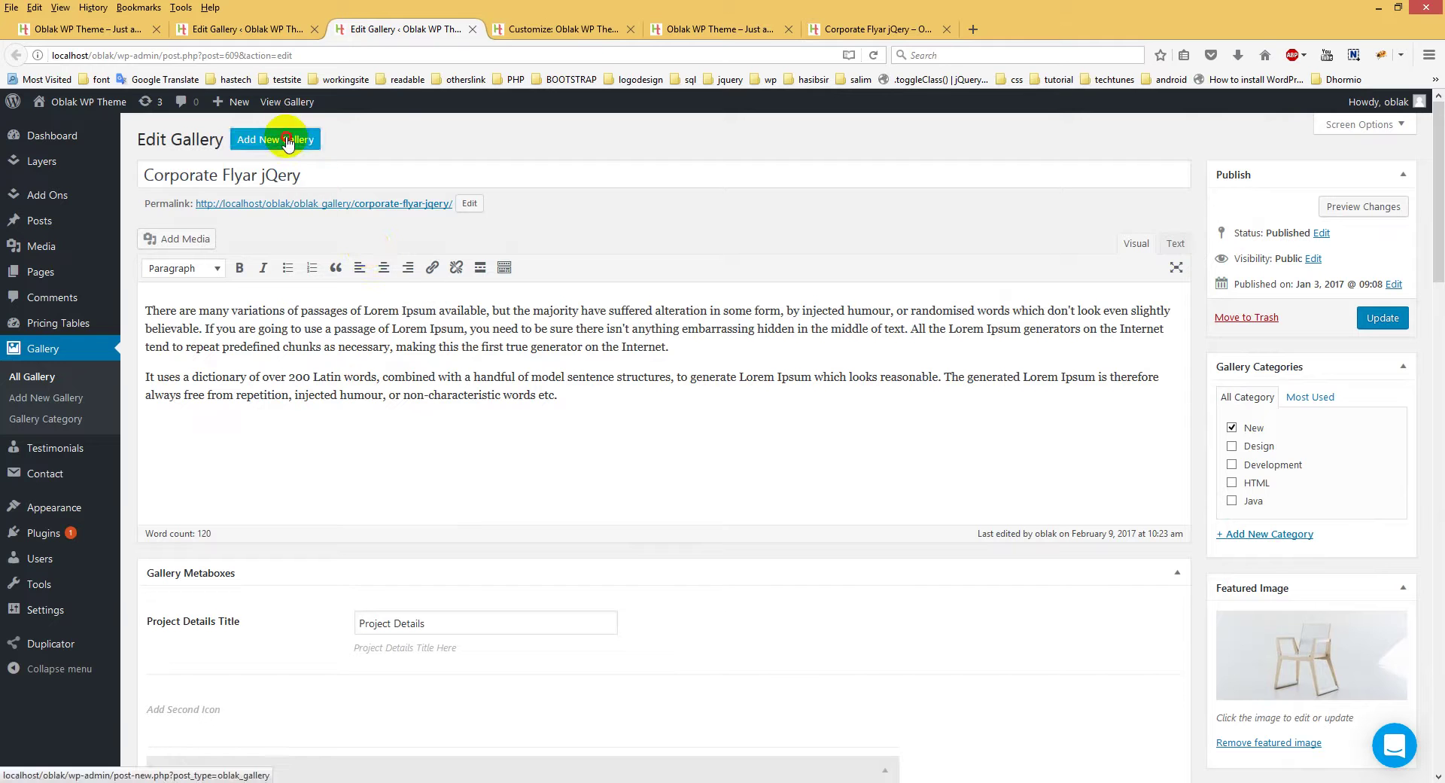
pyautogui.click(473, 30)
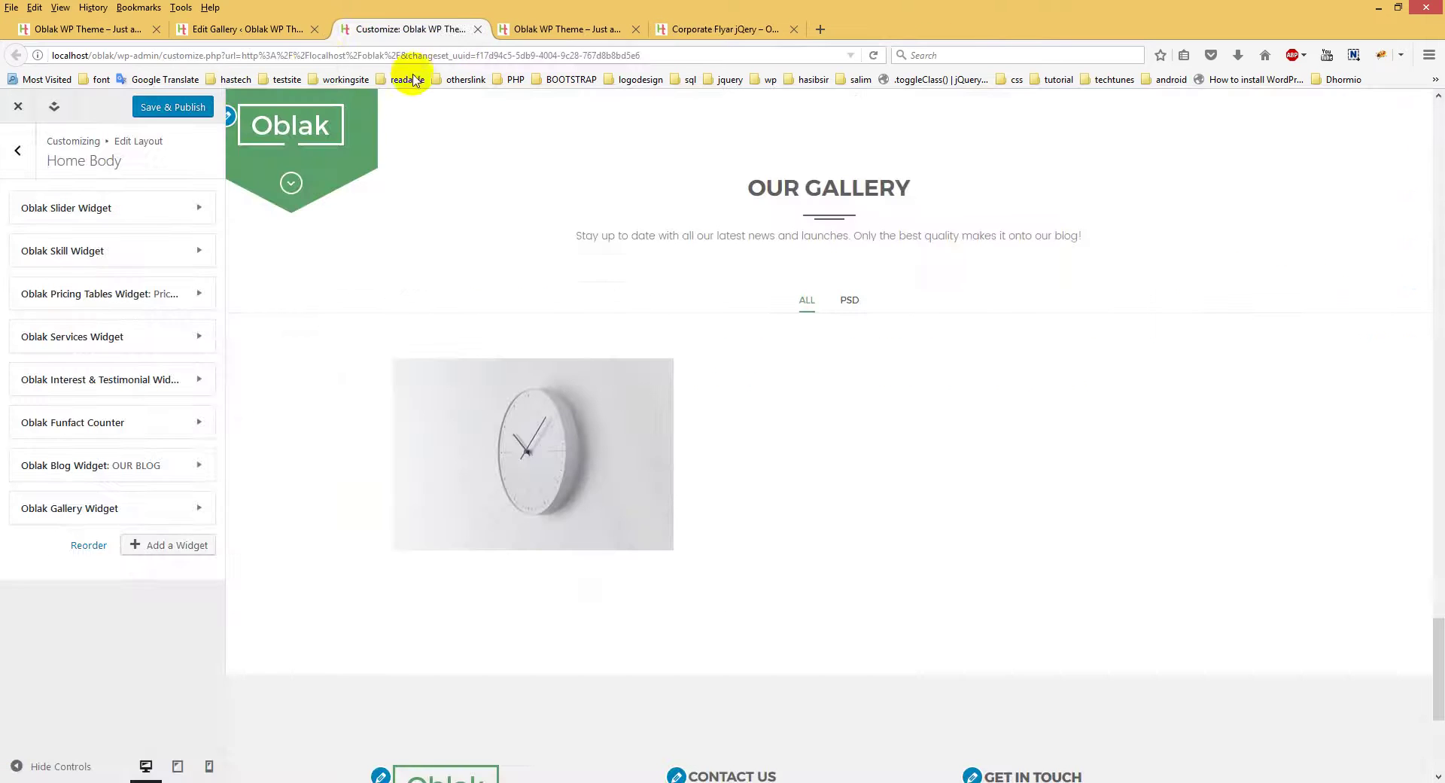
# Start a new gallery item titled java with the body text "text here..."
pyautogui.click(288, 24)
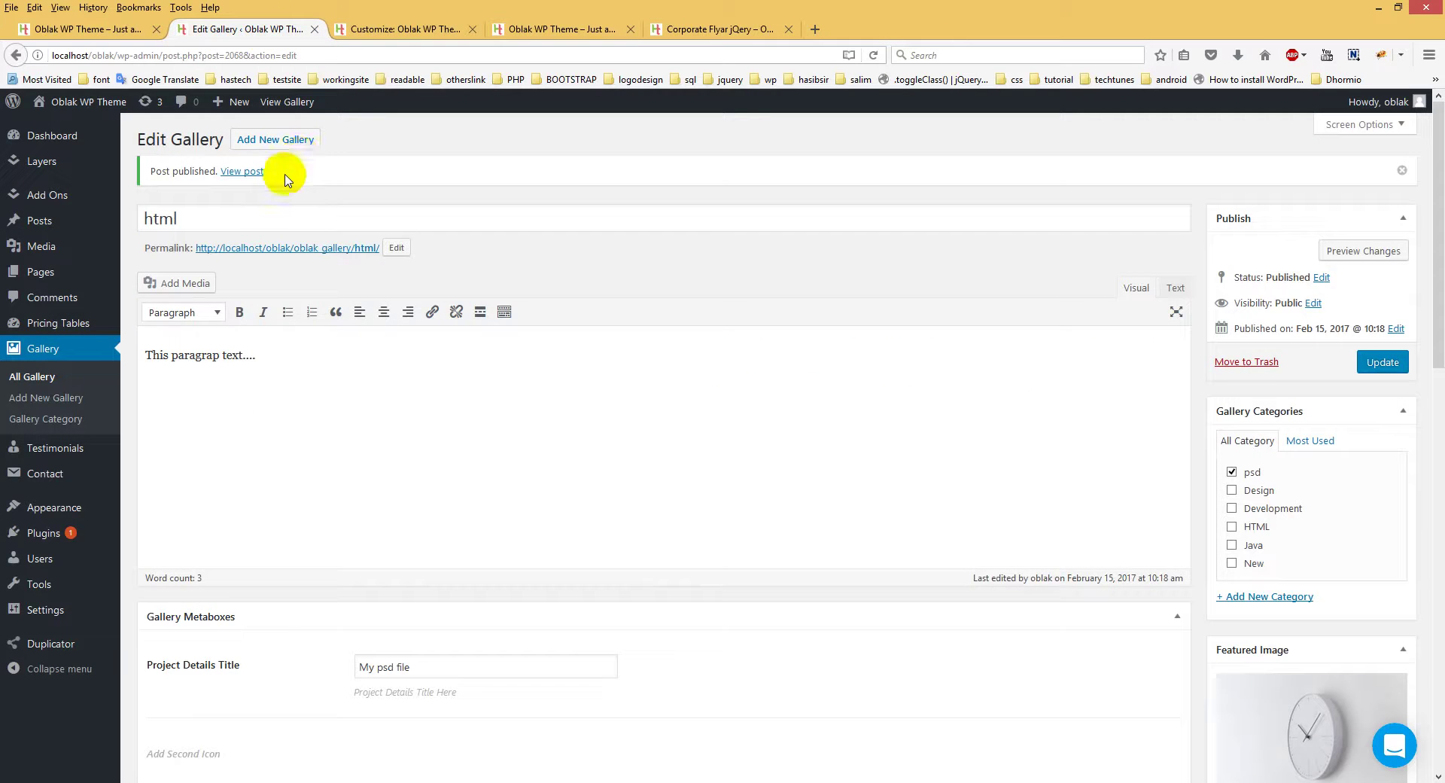
pyautogui.click(290, 139)
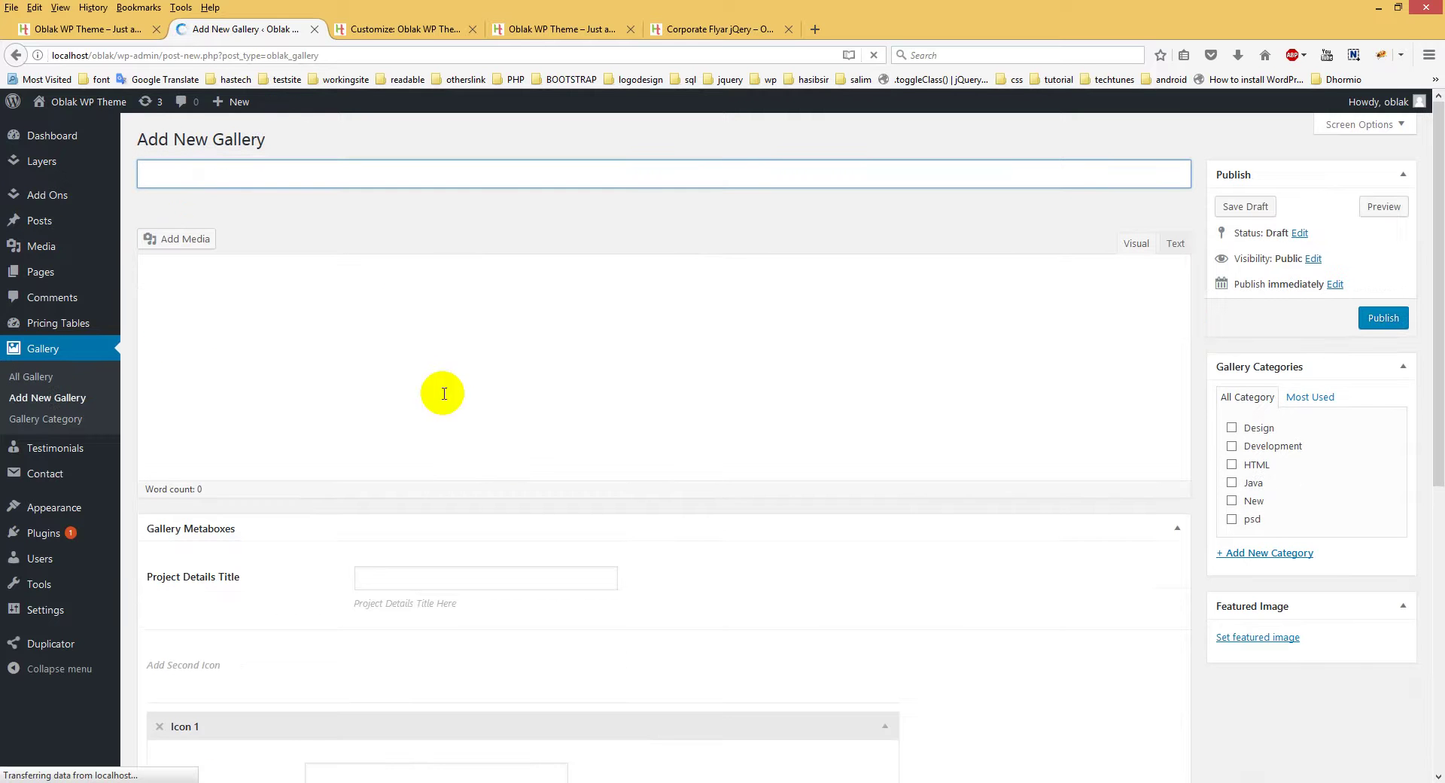
pyautogui.write('java')
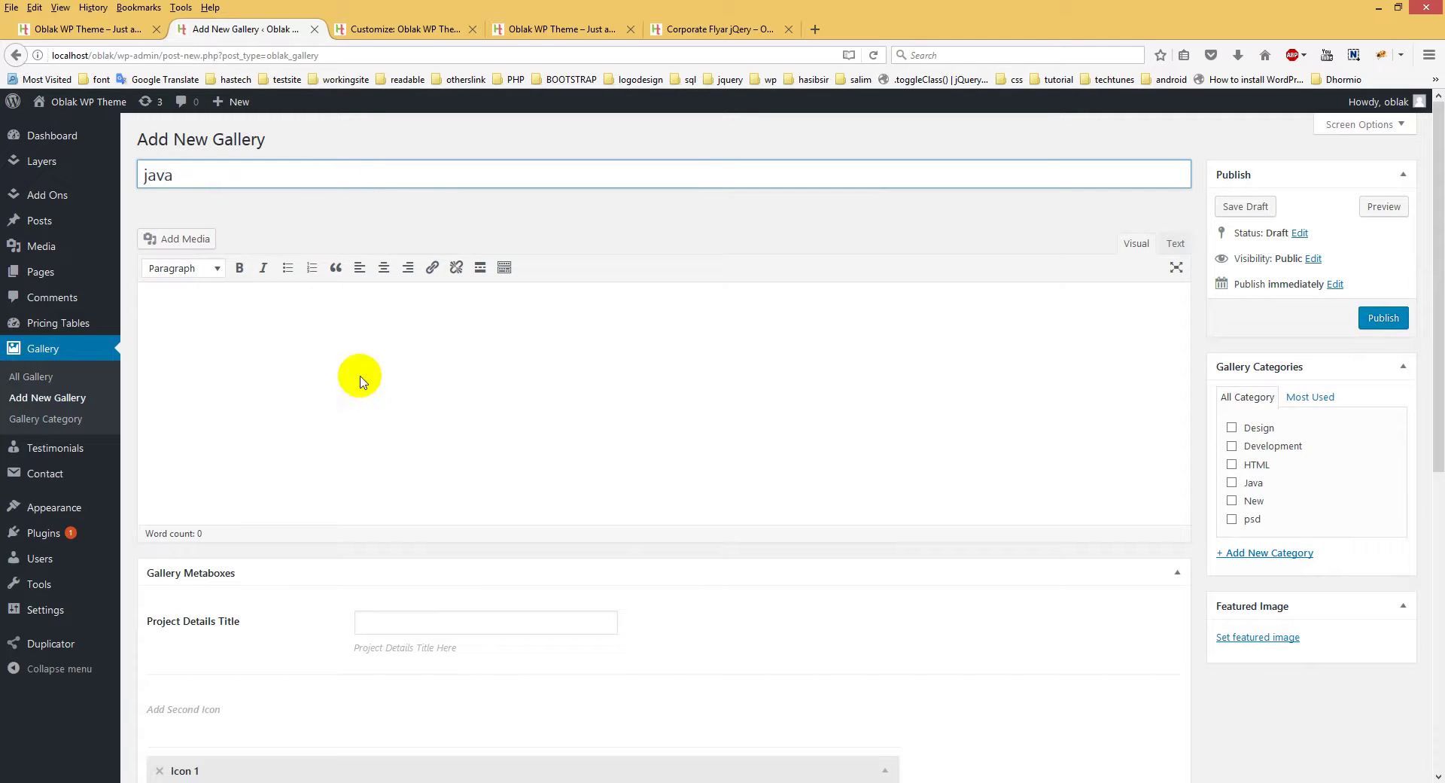
pyautogui.click(356, 376)
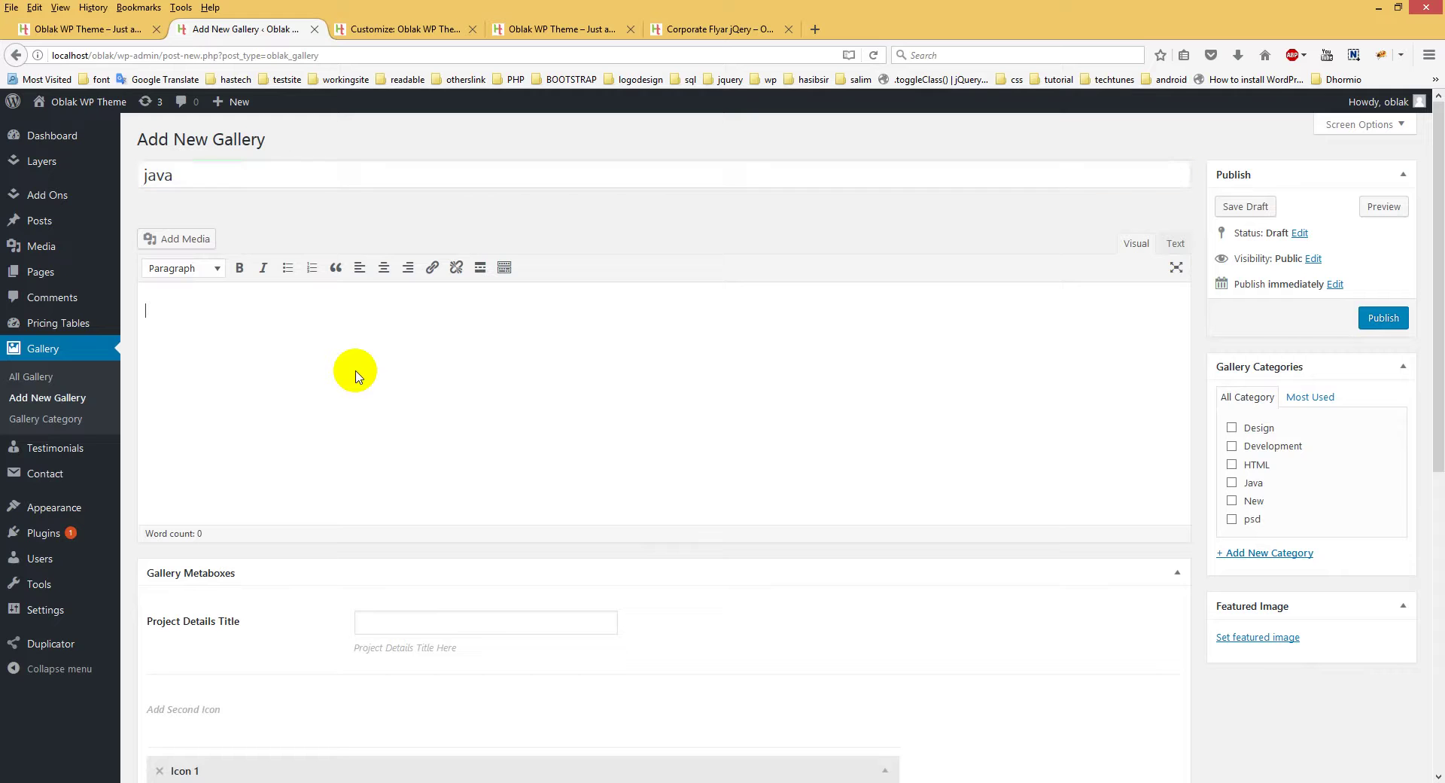
pyautogui.write('hth')
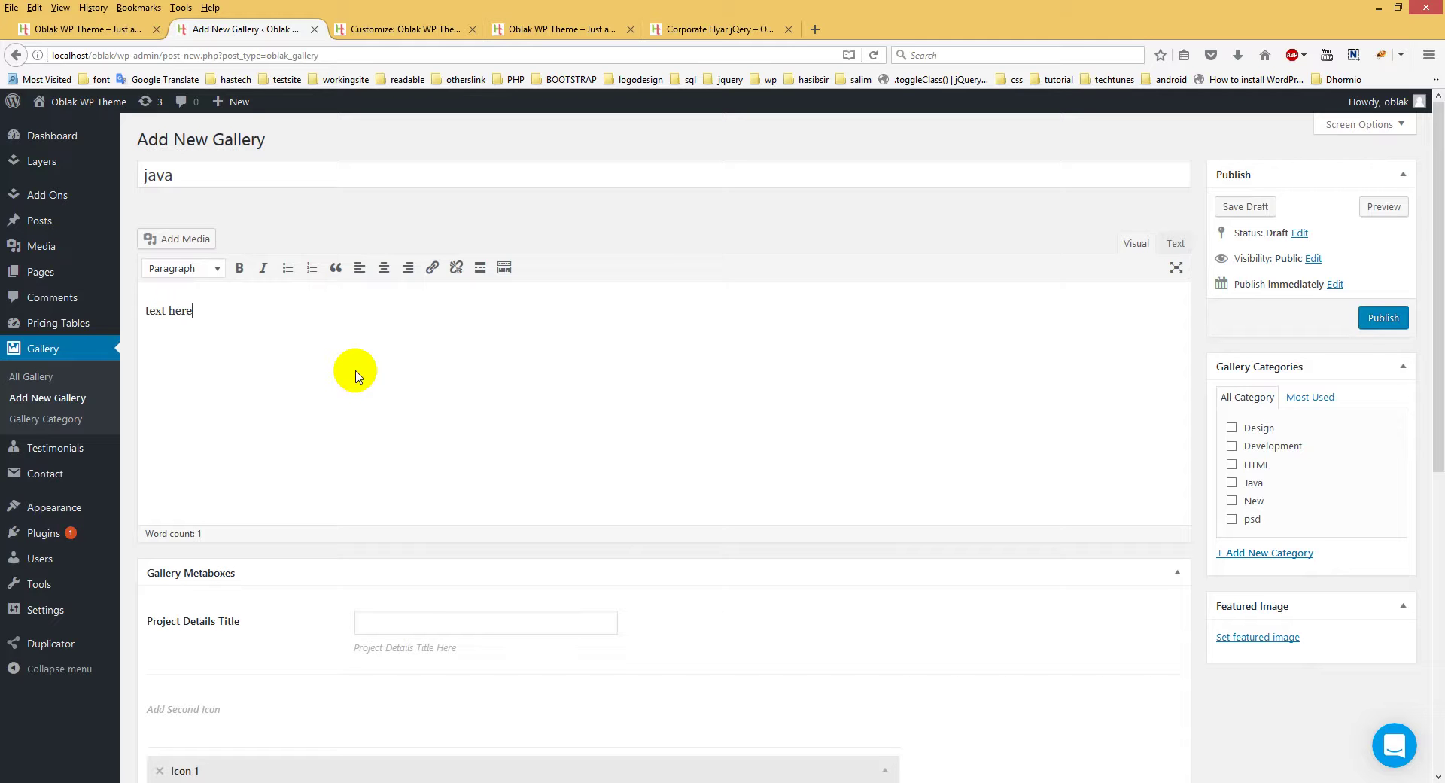
# Set the item's Project Details Title to Java work and assign it to the Java gallery category
pyautogui.scroll(-2, 361, 380)
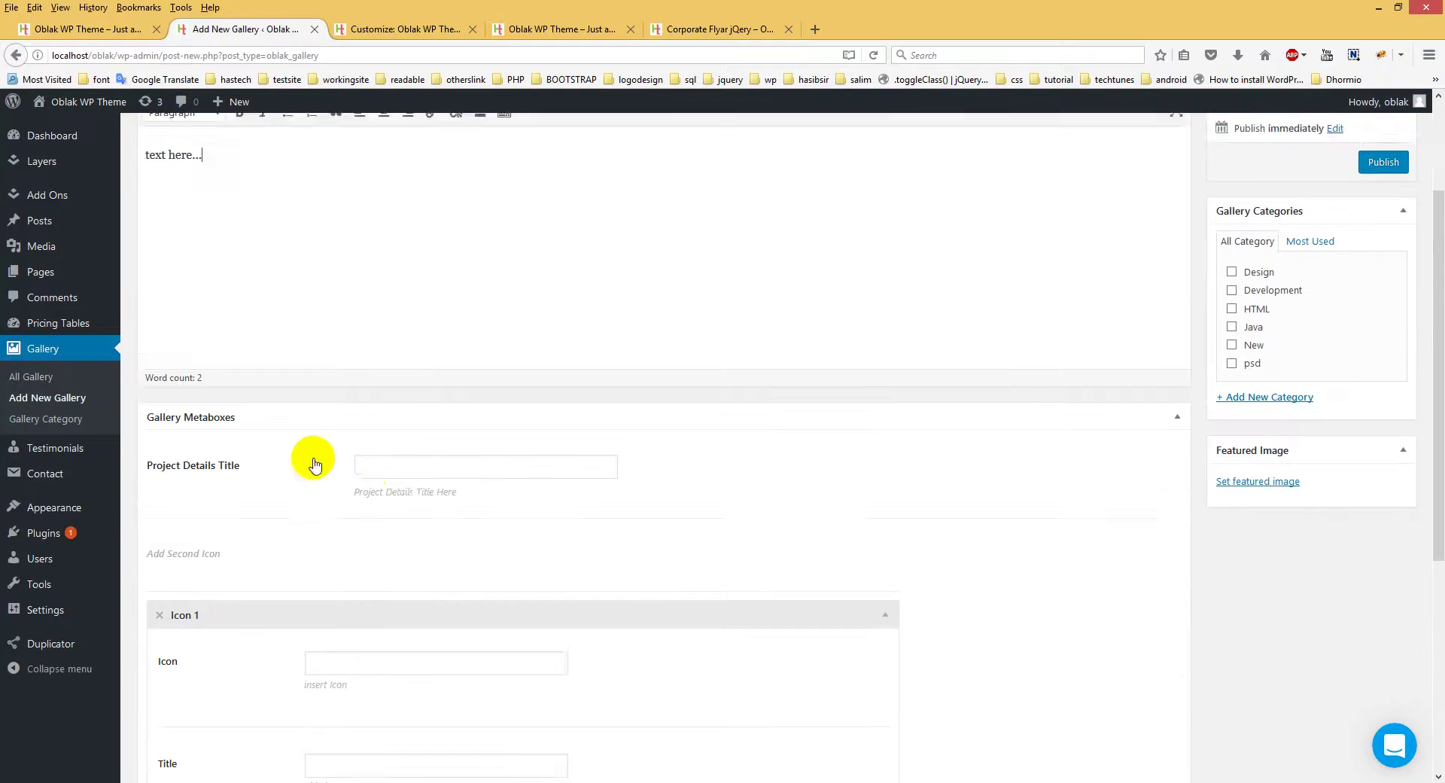
pyautogui.click(405, 452)
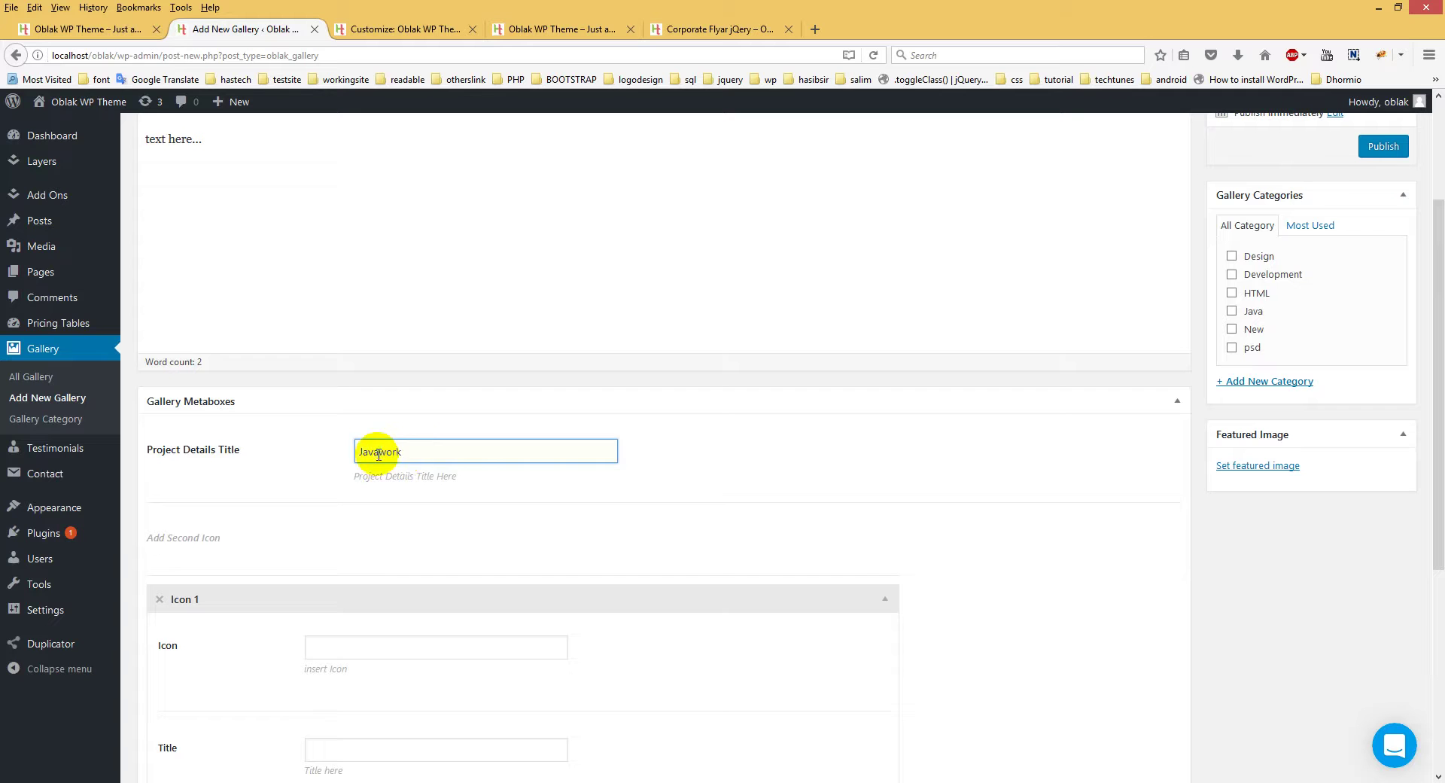
pyautogui.click(736, 501)
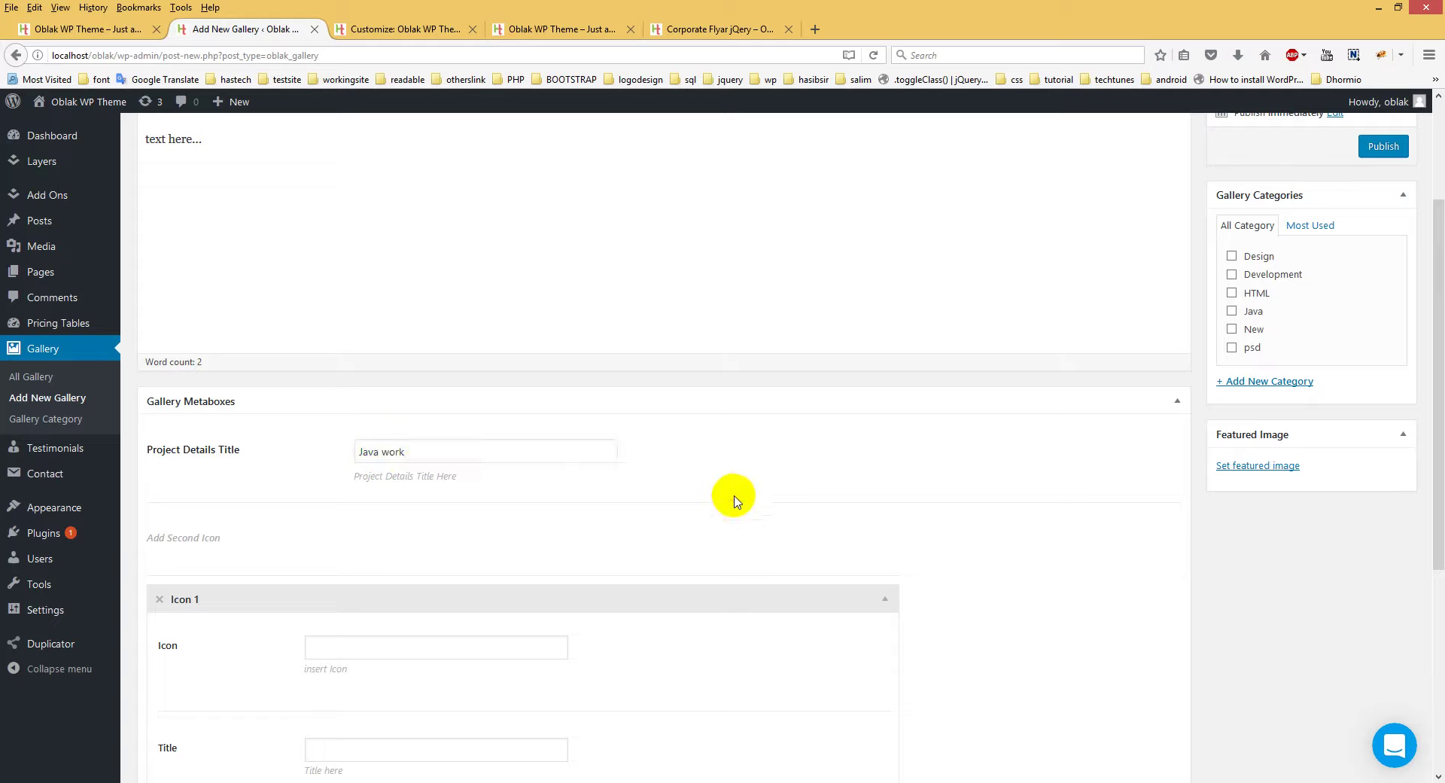
pyautogui.click(1232, 311)
# Try the wall clock image image-here8 as the java item's featured image and remove it again
pyautogui.click(1280, 466)
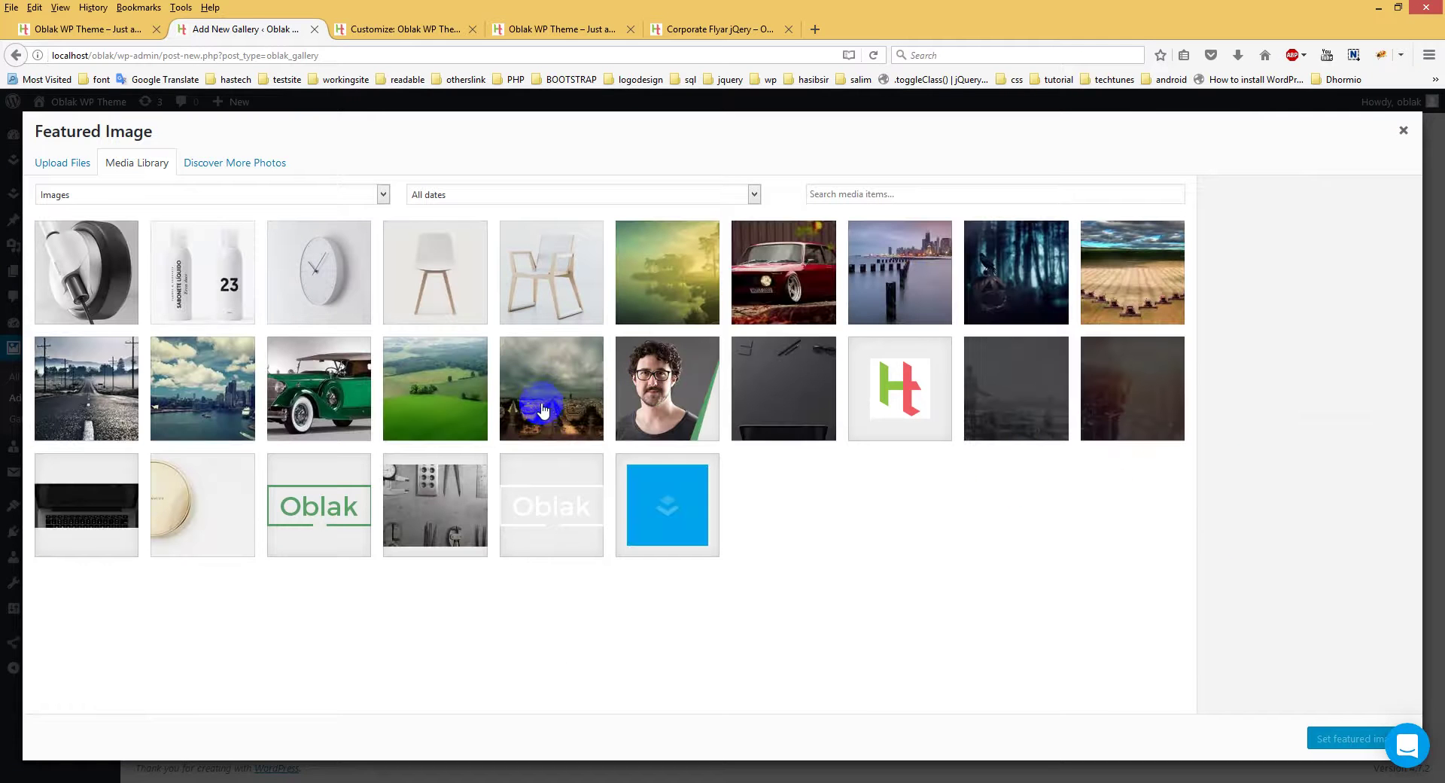
pyautogui.click(320, 288)
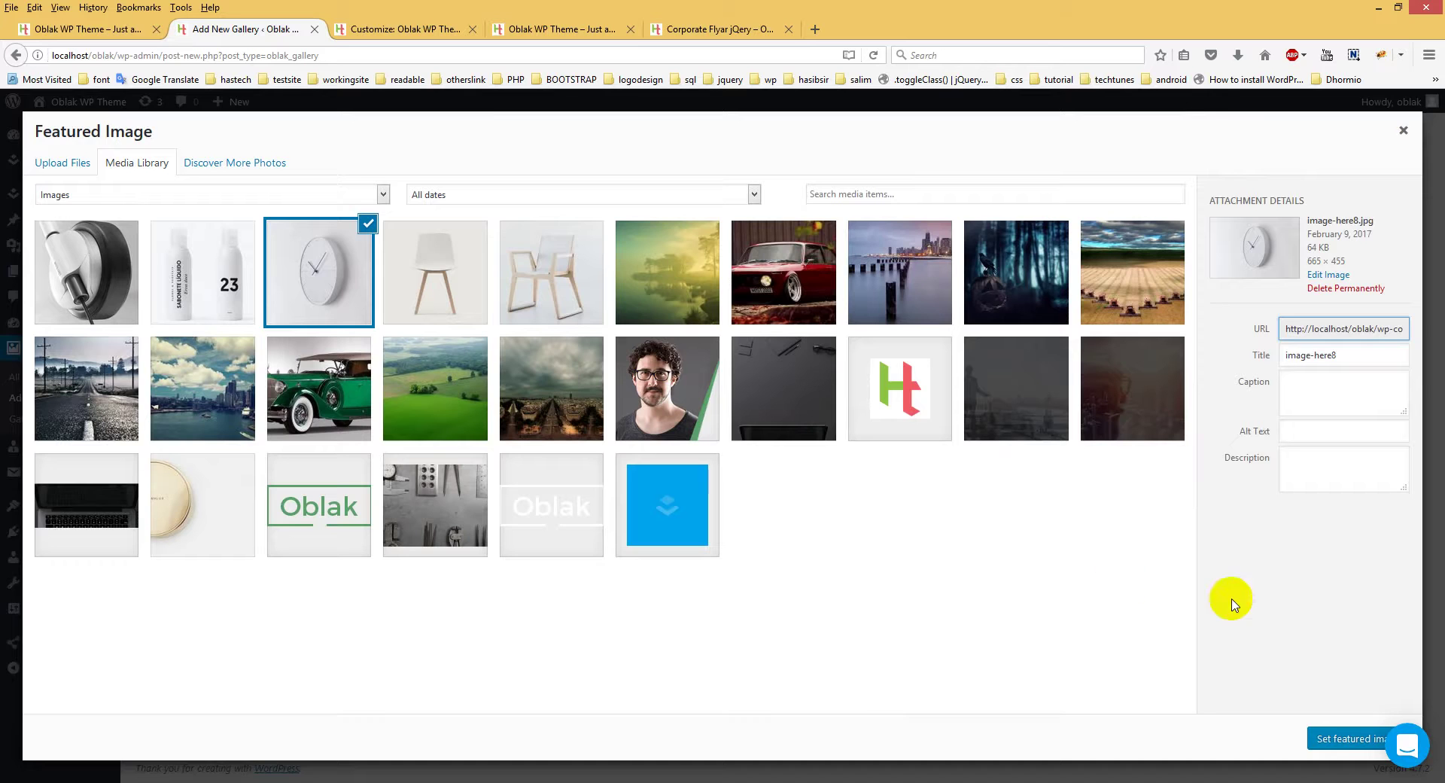
pyautogui.click(1348, 736)
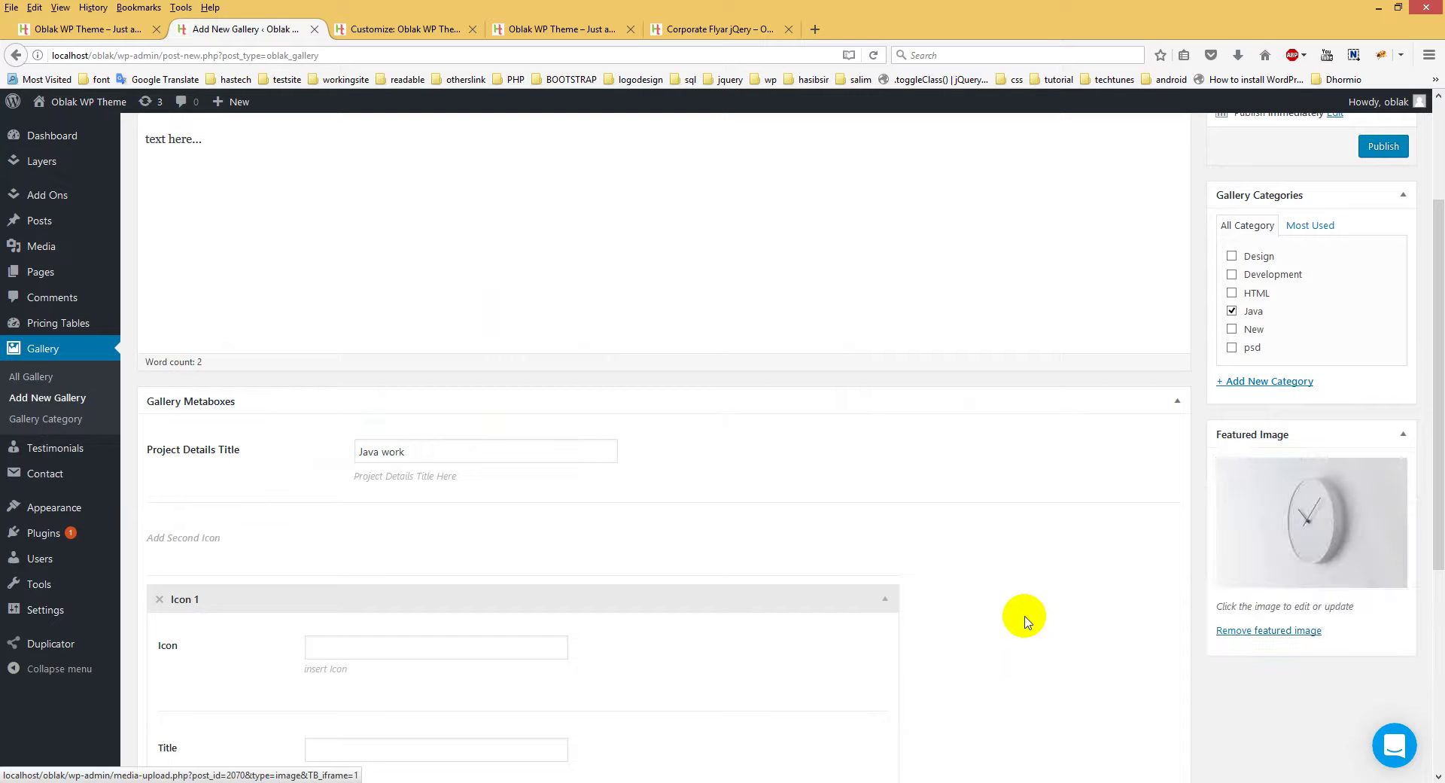
pyautogui.click(1296, 630)
# Set the headphone picture from the media library as the java item's featured image
pyautogui.click(1261, 465)
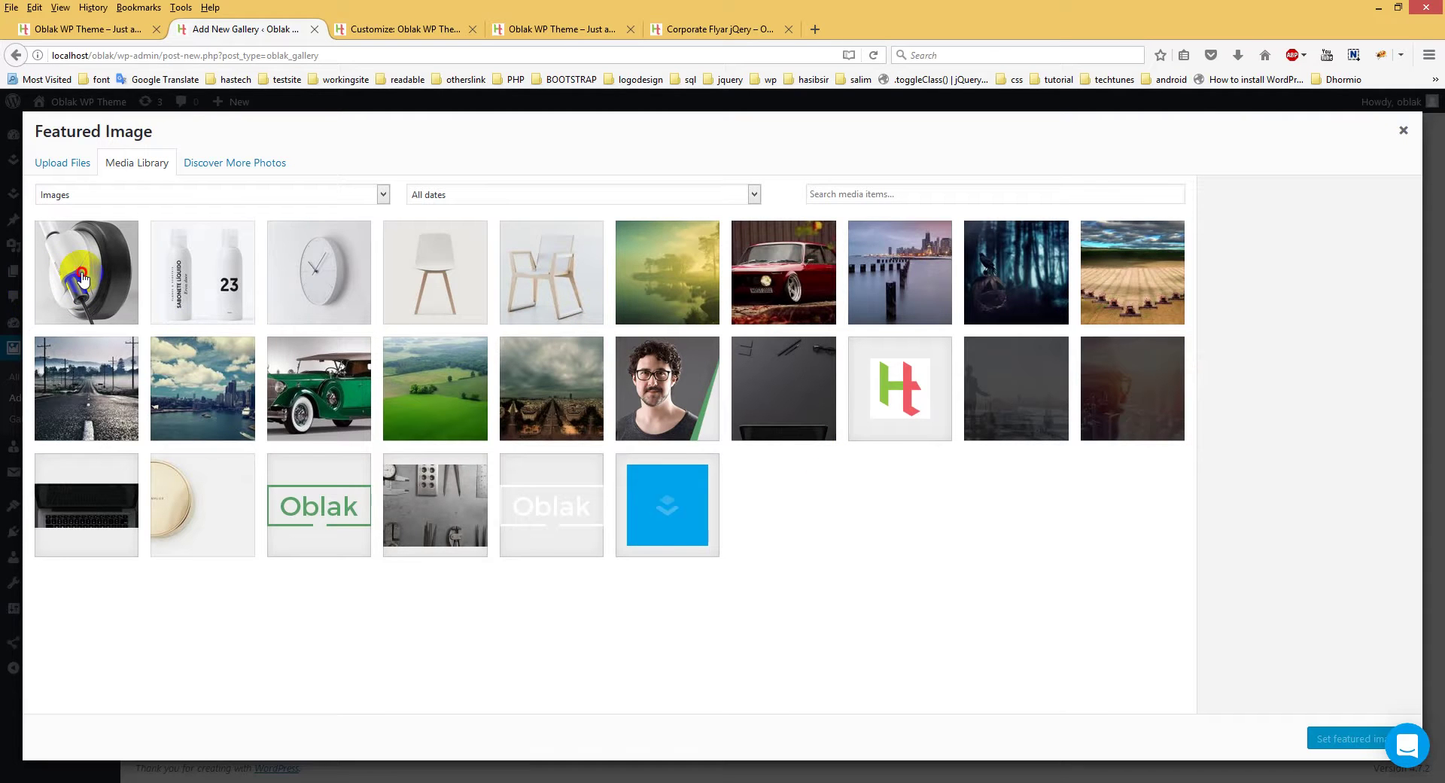
pyautogui.click(83, 278)
pyautogui.click(1332, 738)
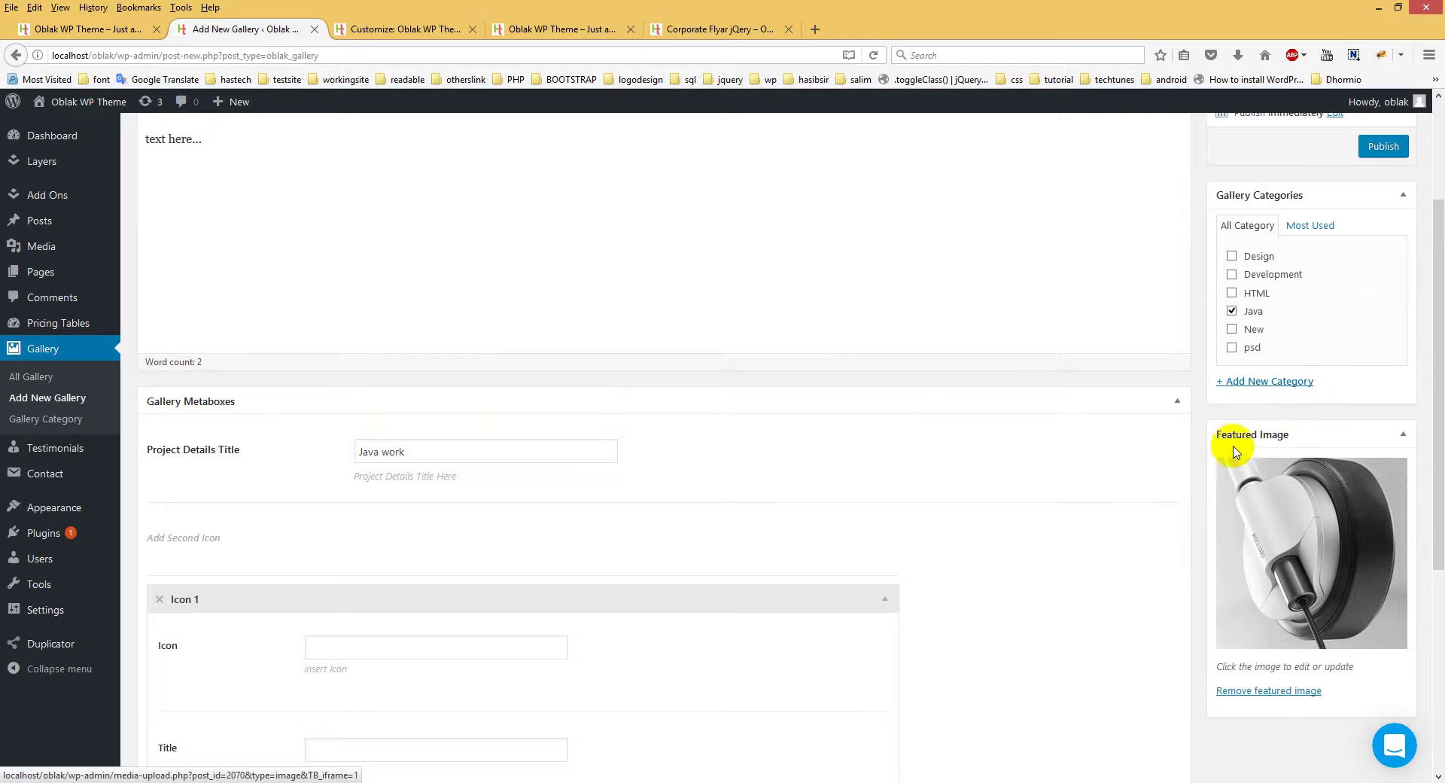
# Leave the Icon 1 fields empty and publish the java gallery item
pyautogui.scroll(-2, 678, 547)
pyautogui.click(419, 480)
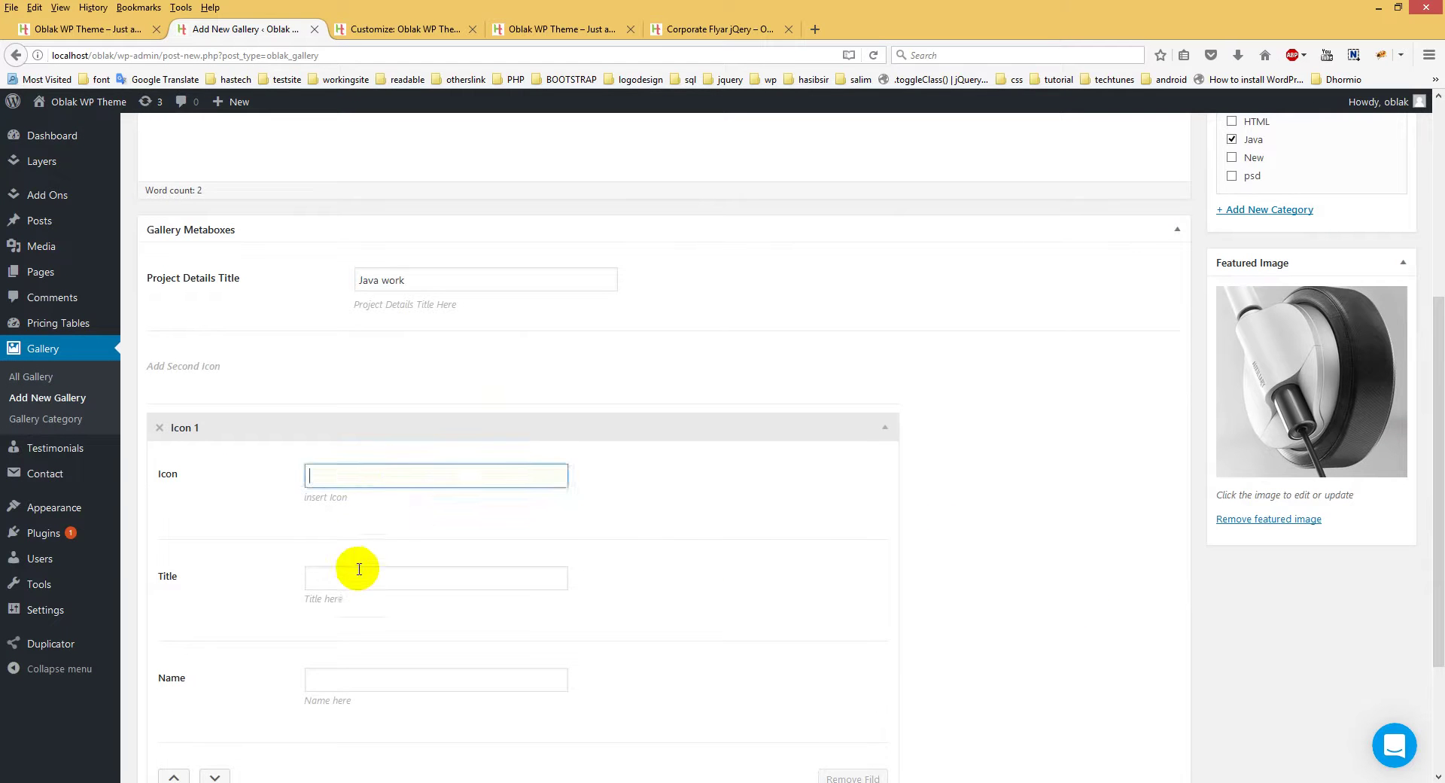
pyautogui.click(355, 579)
pyautogui.scroll(4, 1385, 192)
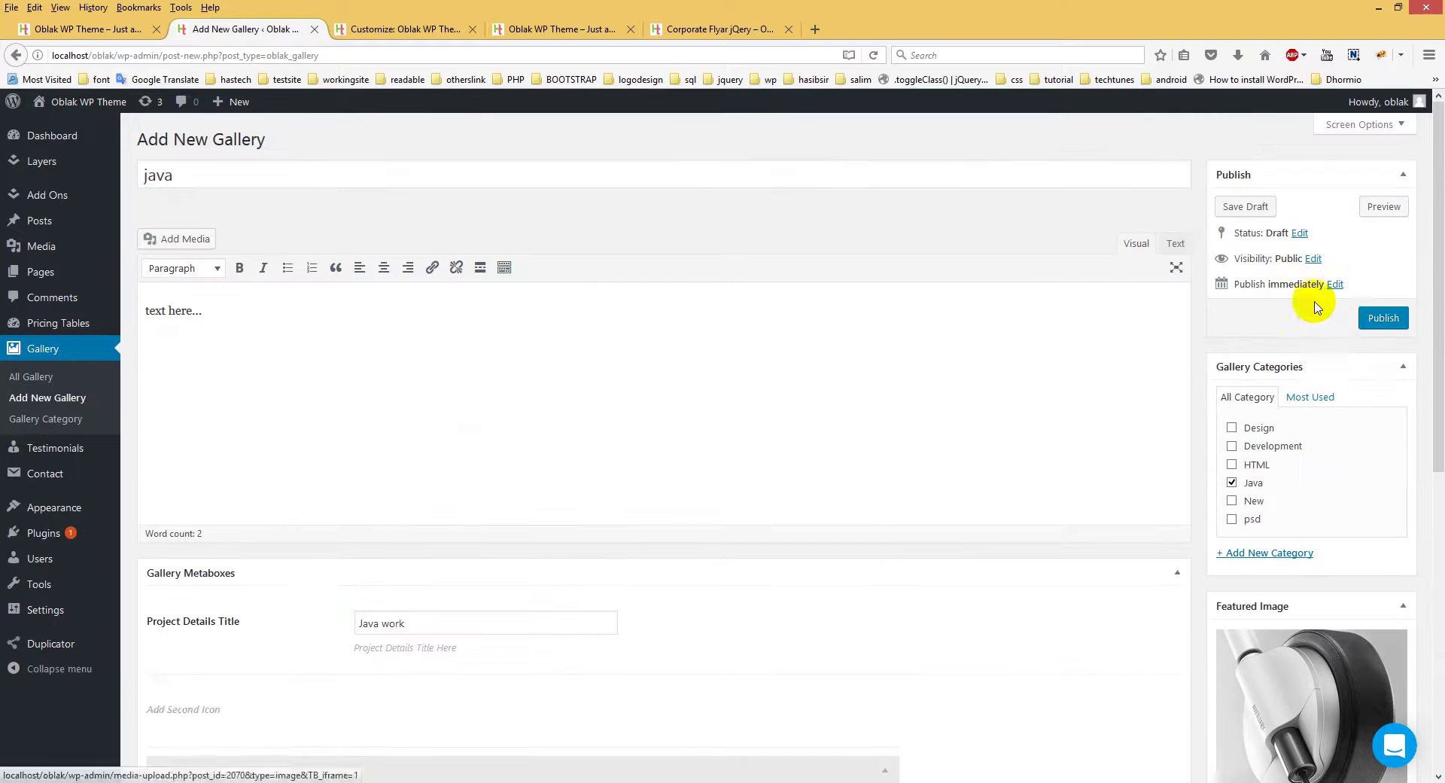
pyautogui.click(1384, 317)
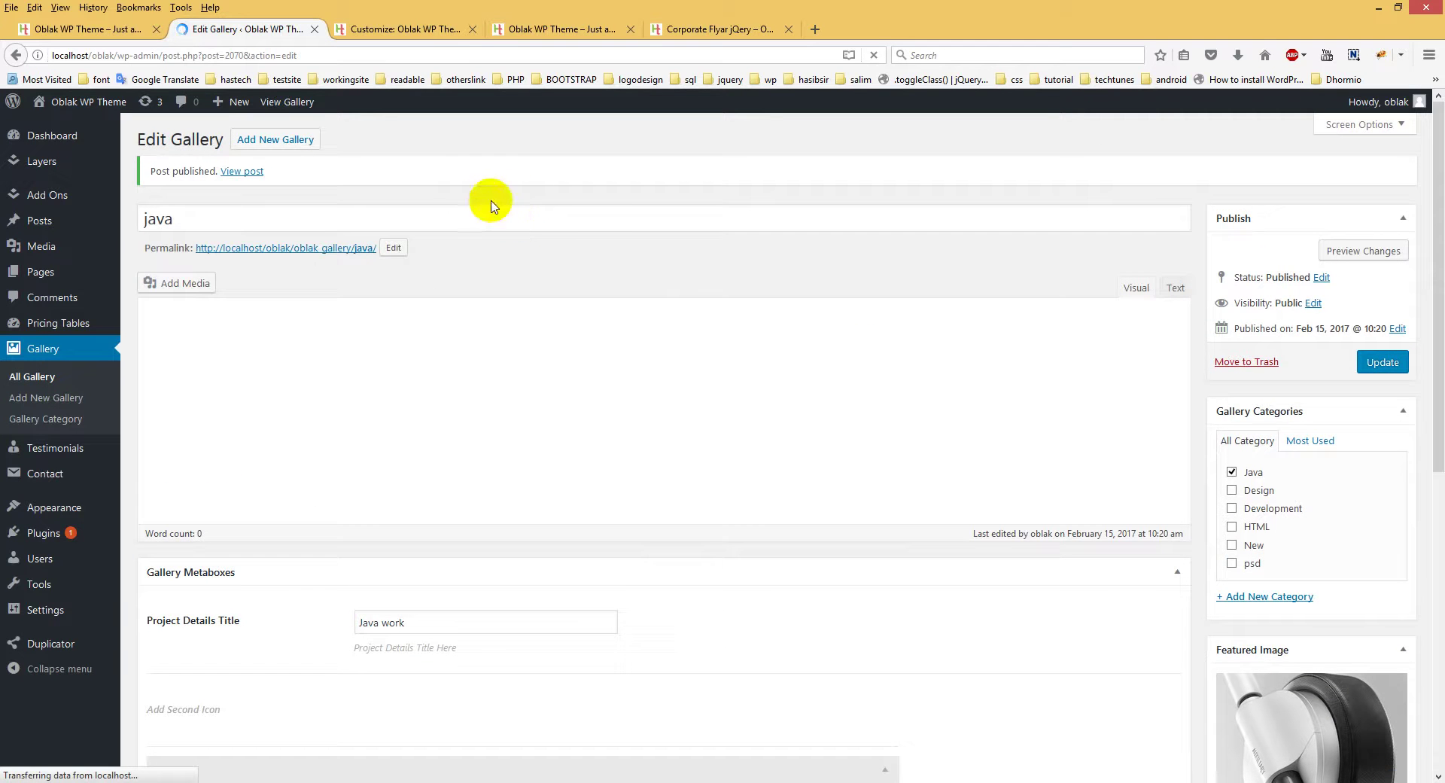
# Reload the site's home page and examine the Awesome Work gallery's category filters and items
pyautogui.click(421, 28)
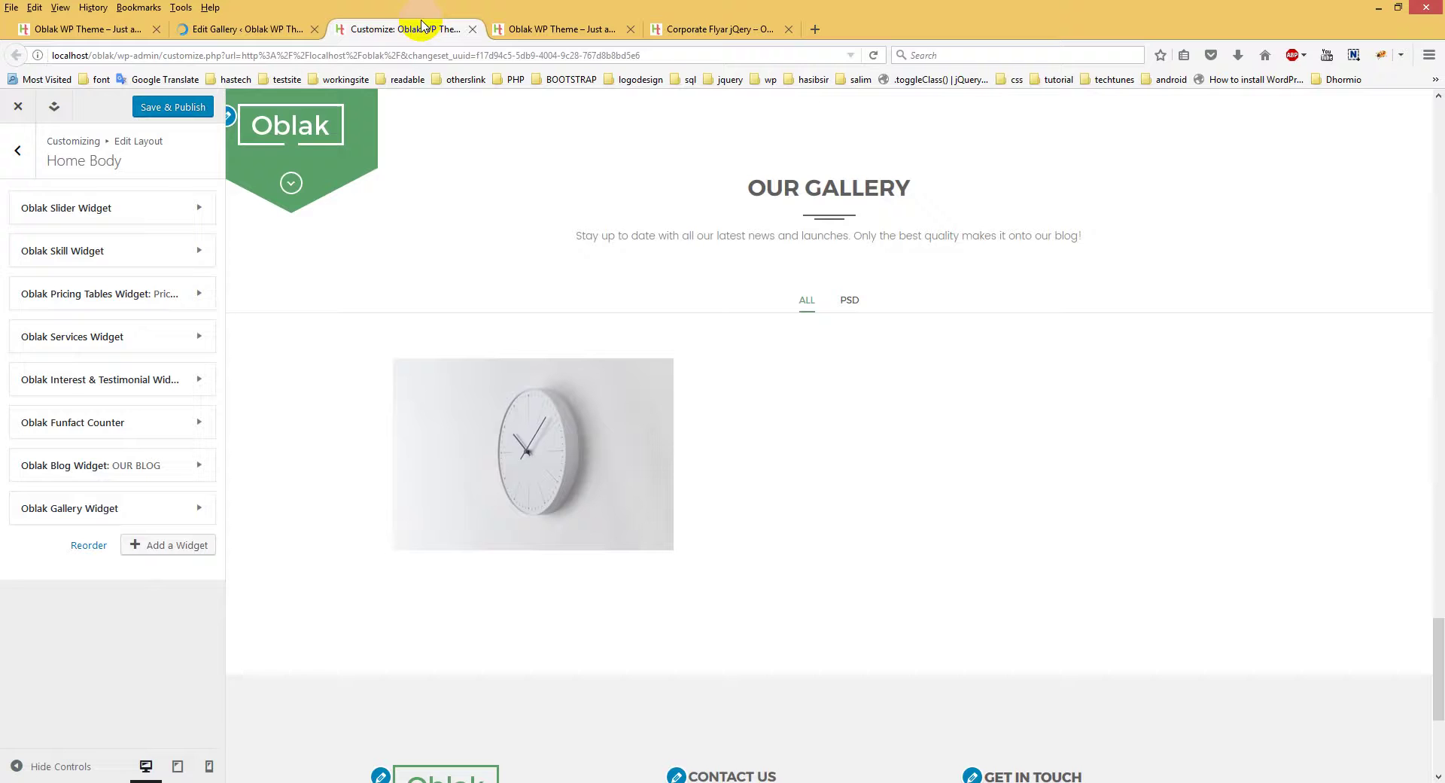
pyautogui.click(514, 28)
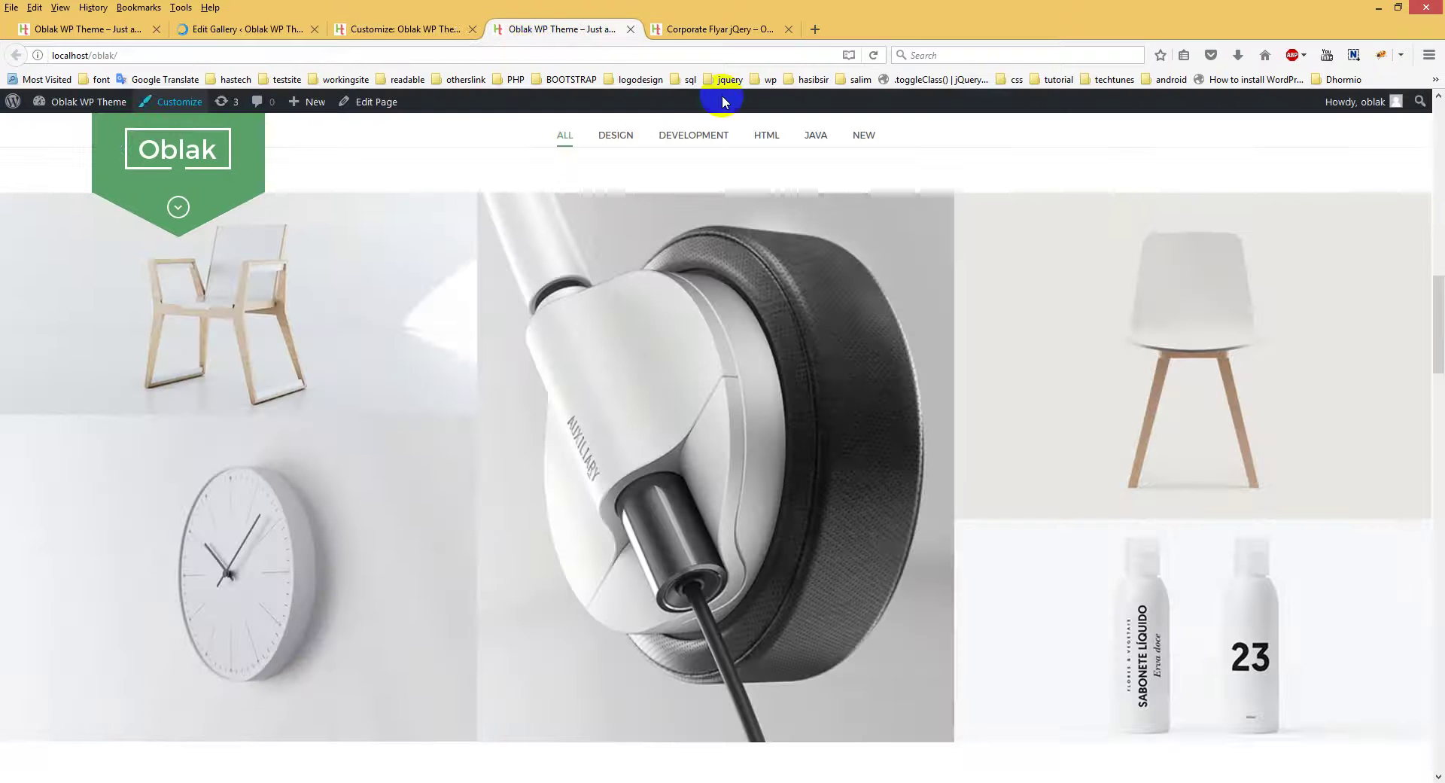
pyautogui.click(873, 55)
pyautogui.moveTo(554, 219)
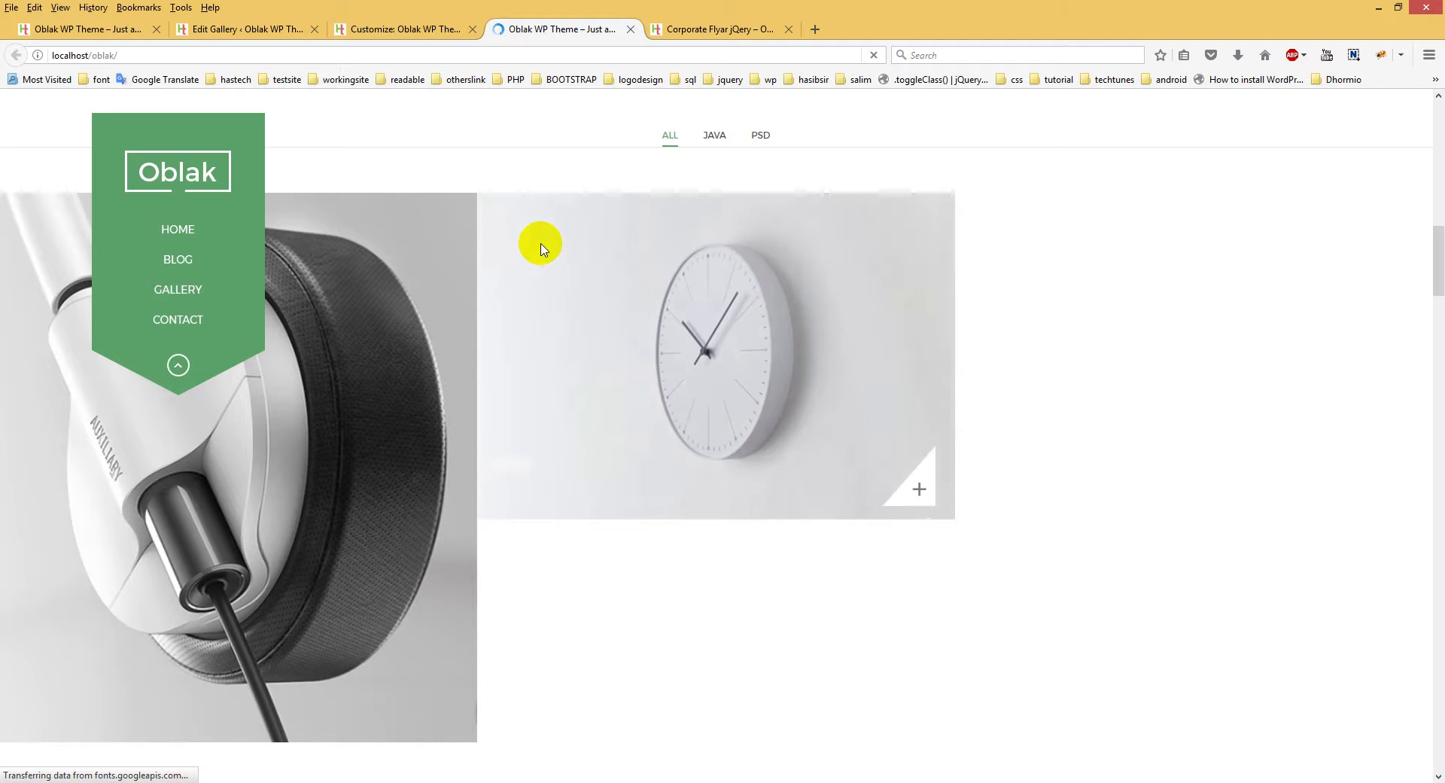
pyautogui.scroll(2, 507, 284)
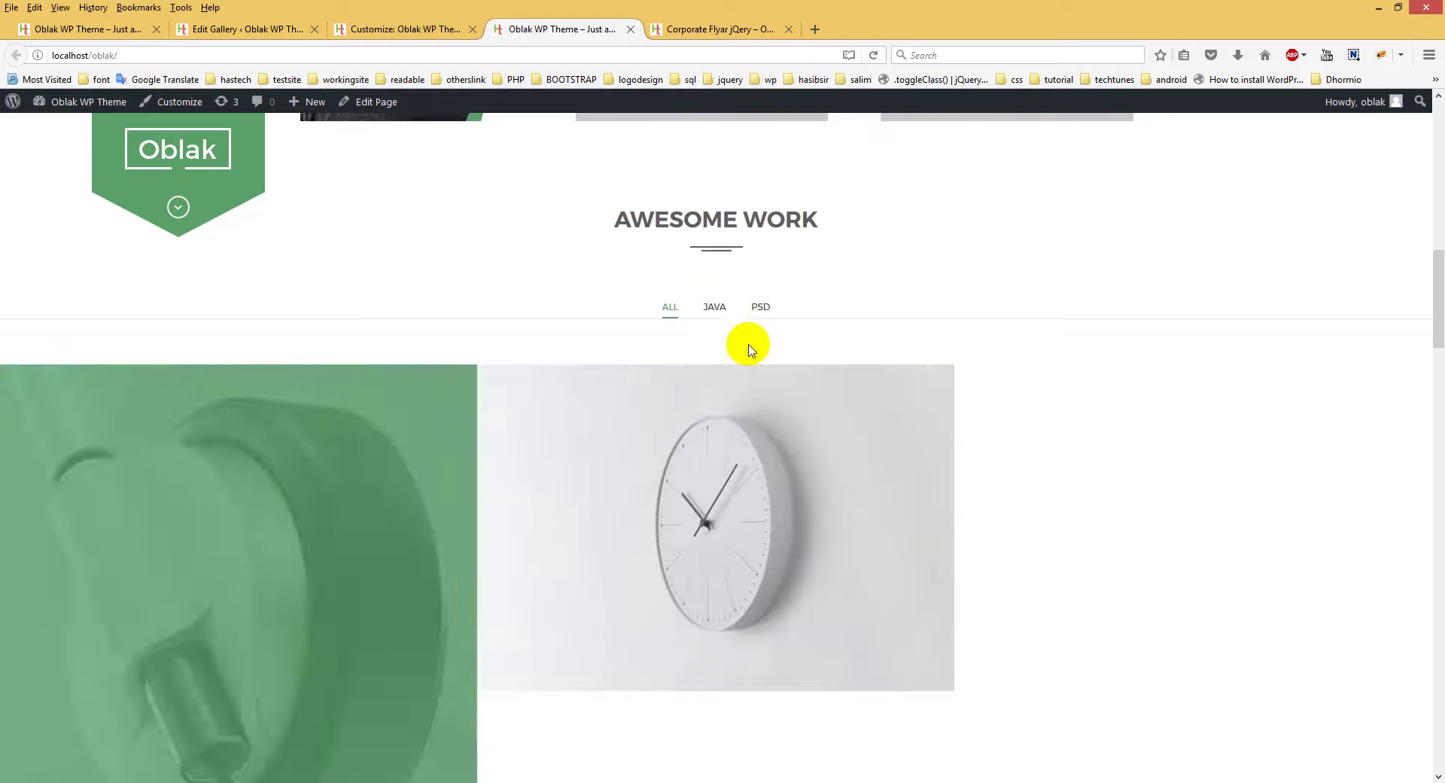
pyautogui.scroll(-2, 726, 324)
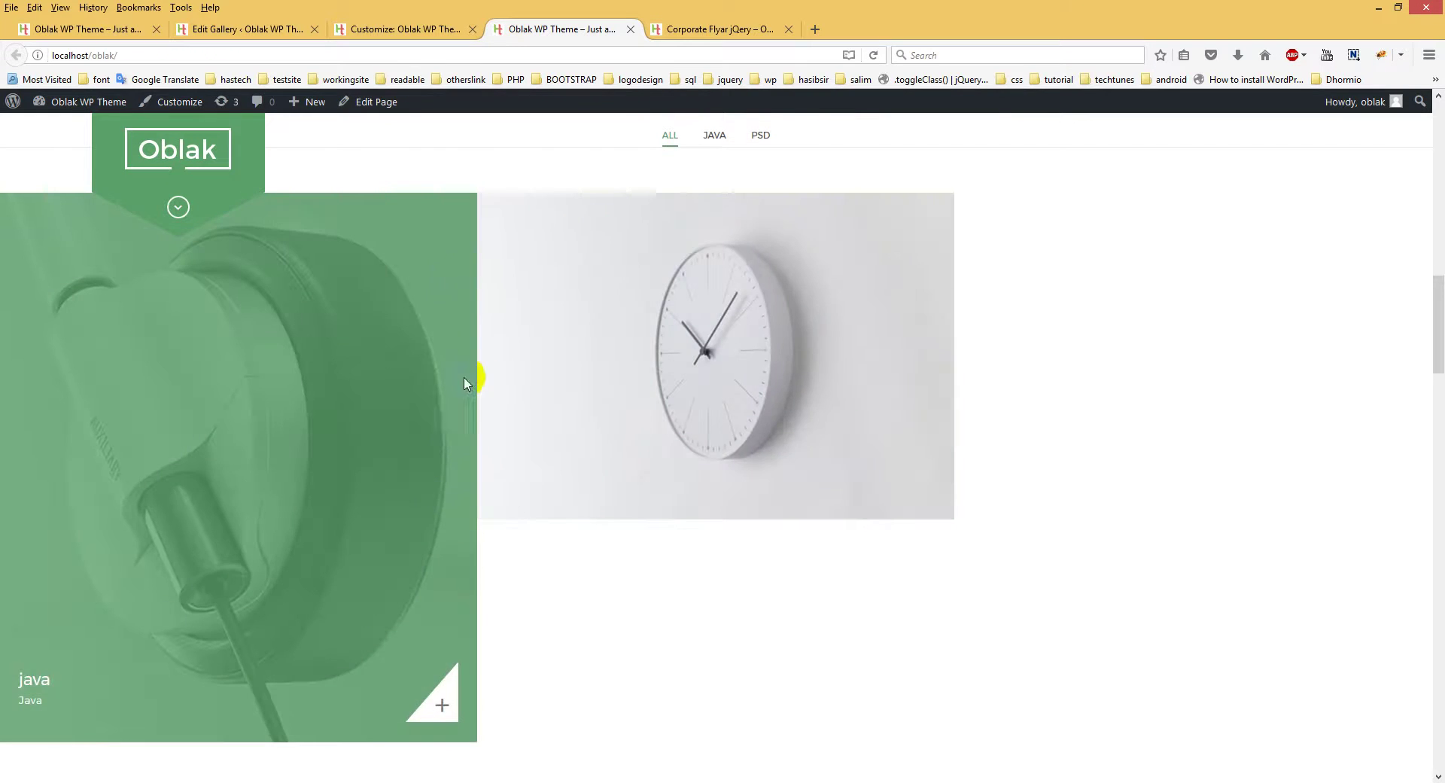
# Save and publish the Home Body layout changes in the customizer
pyautogui.click(405, 30)
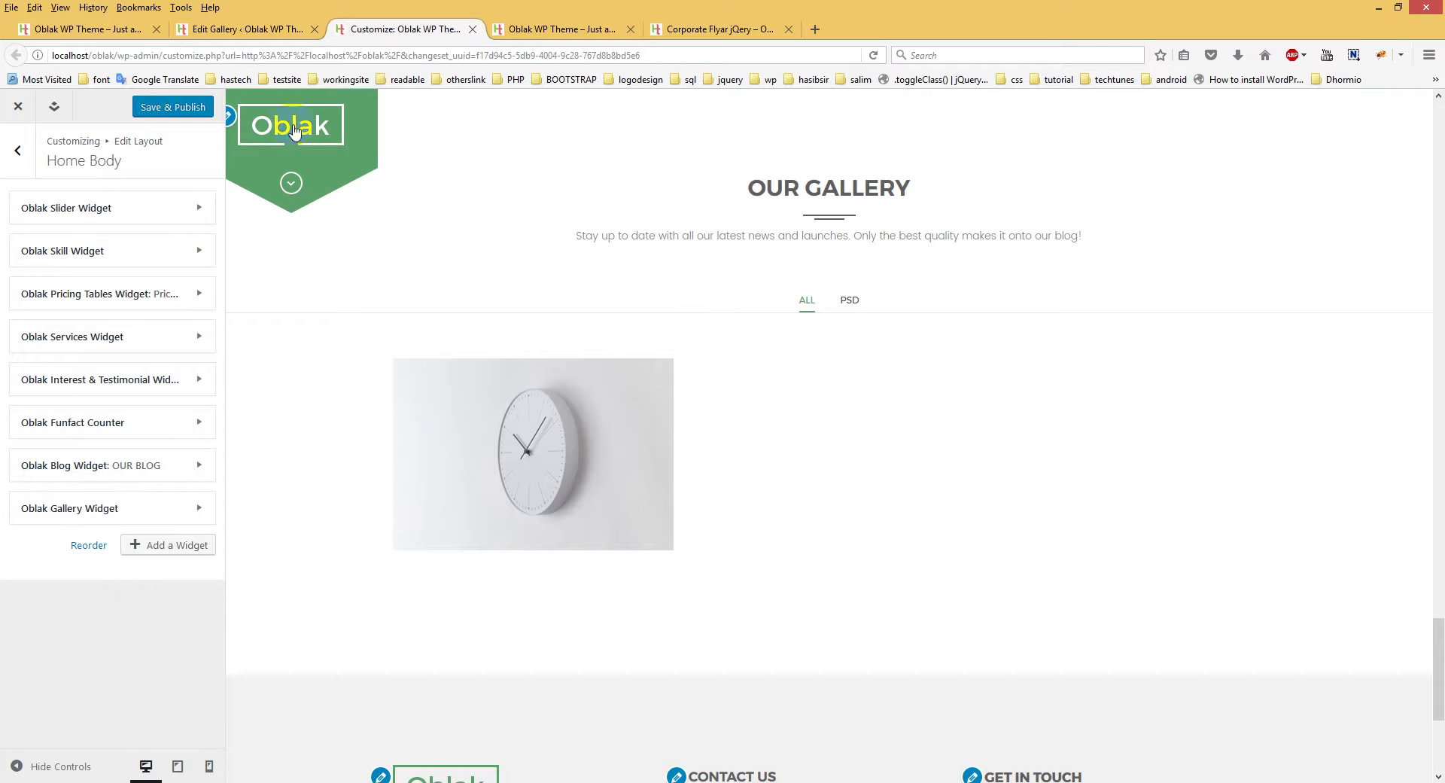
pyautogui.click(186, 107)
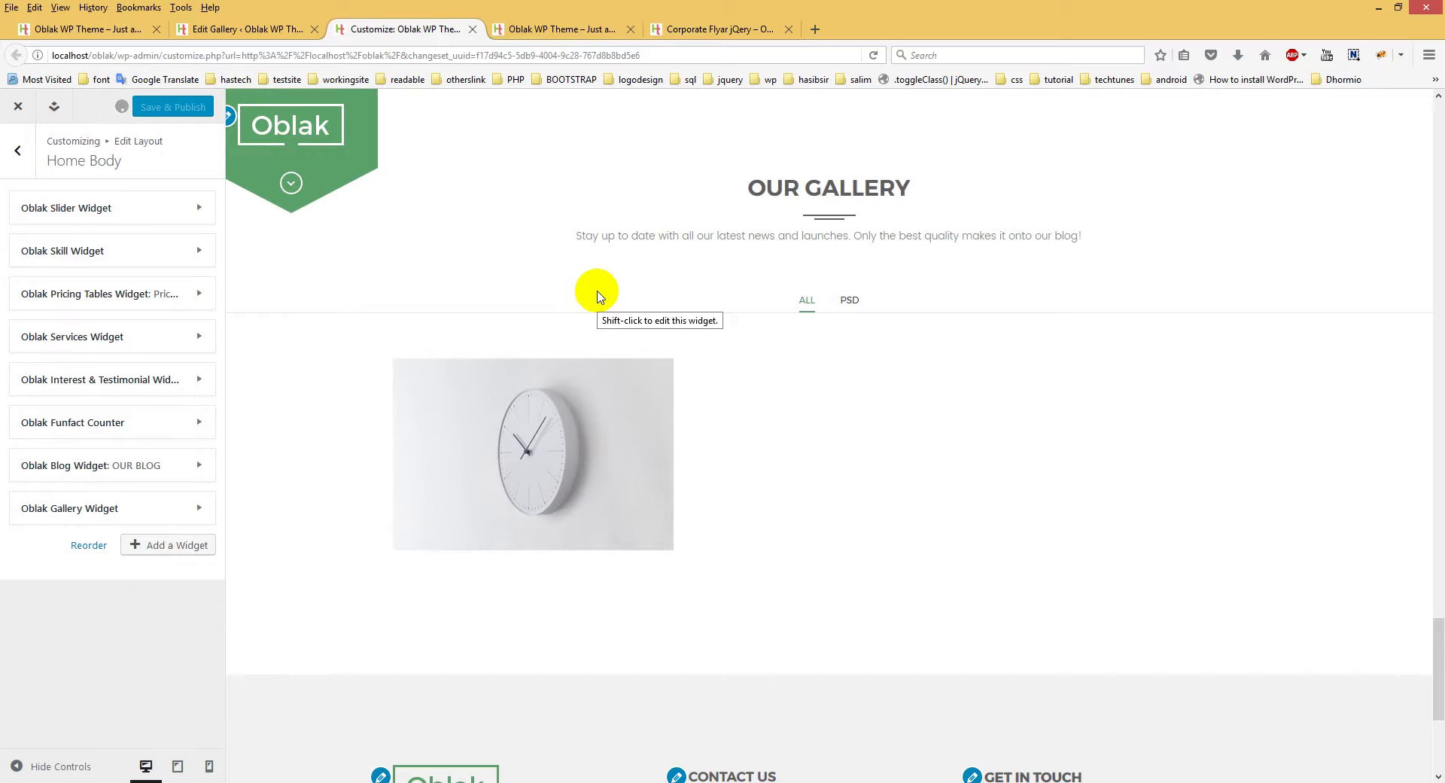
# Reload the site's home page and examine the Our Gallery section's category filters, items and hover overlay
pyautogui.click(580, 28)
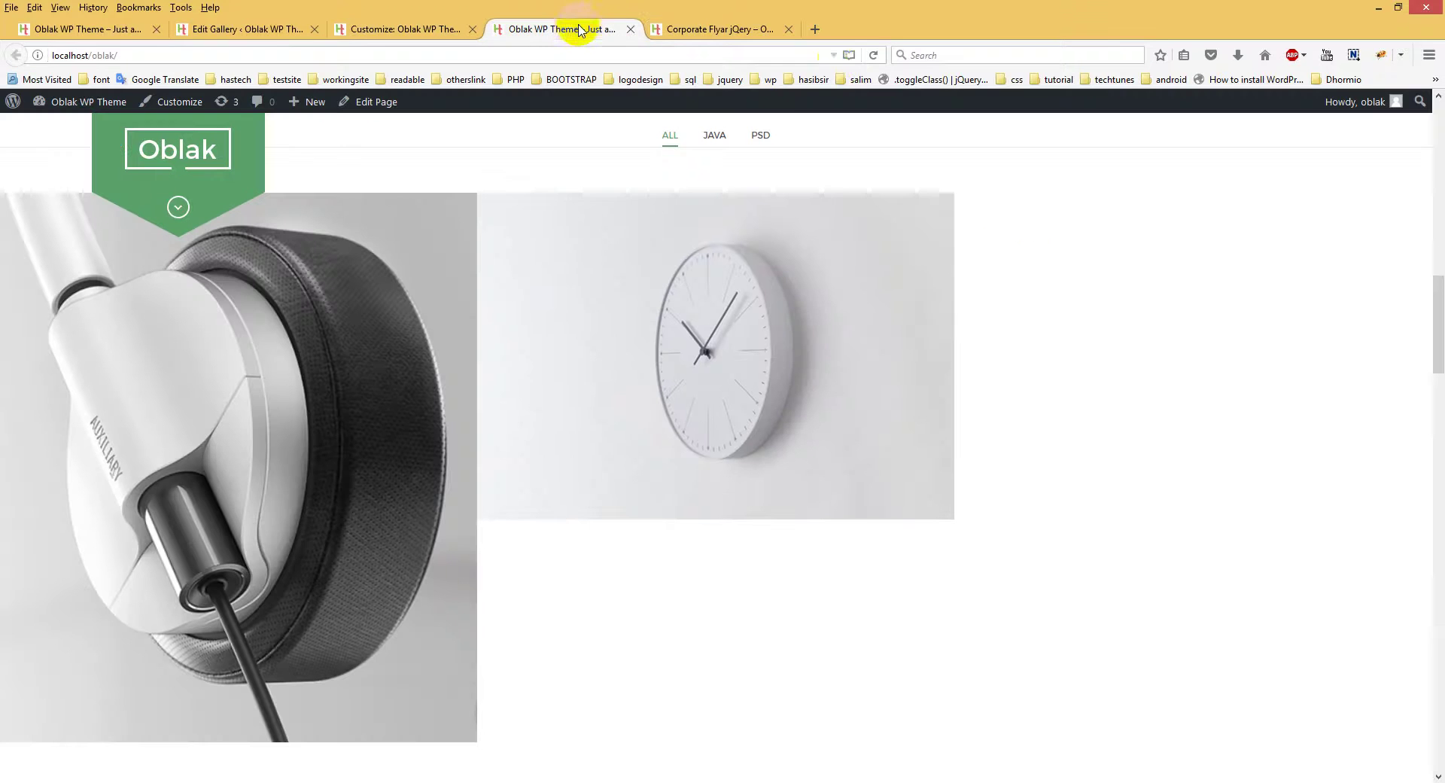
pyautogui.click(873, 55)
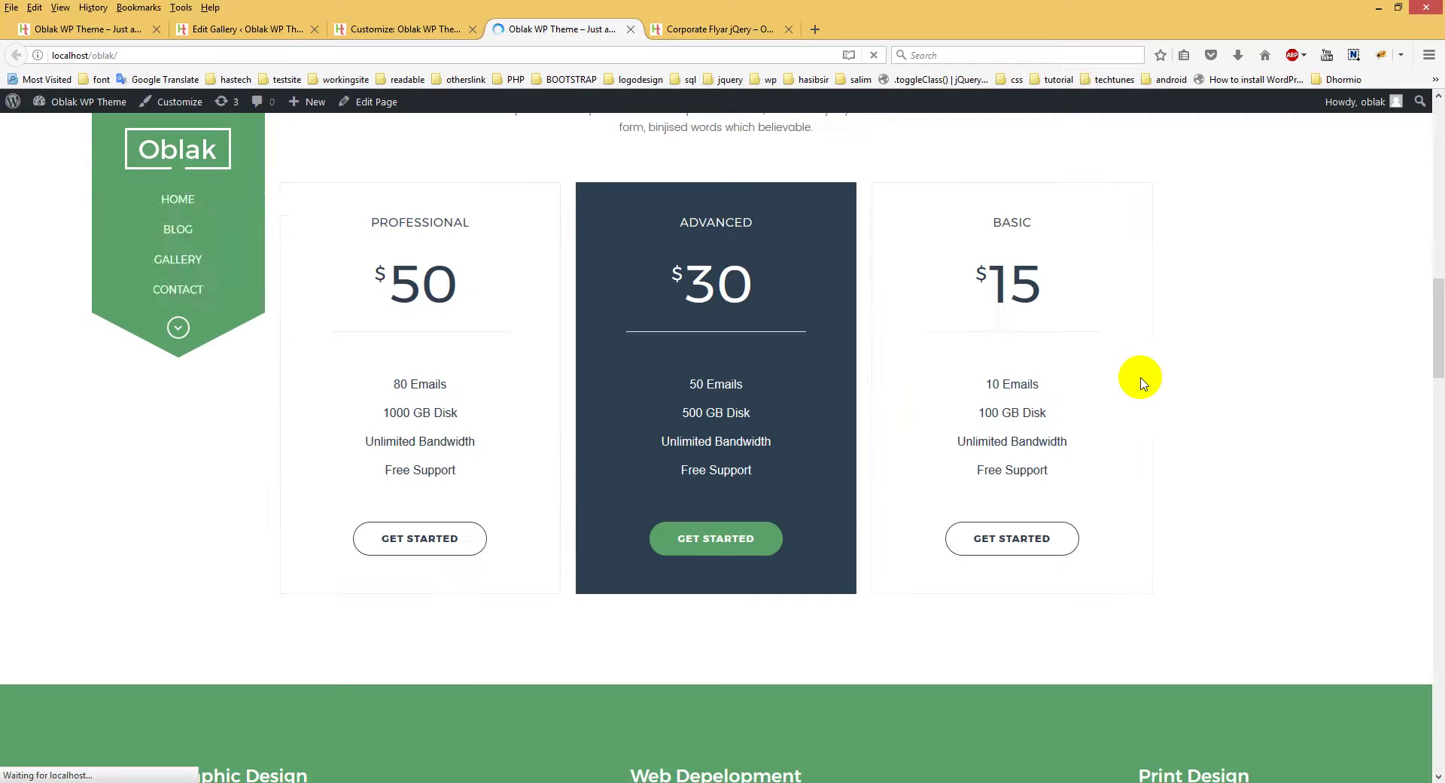
pyautogui.scroll(-15, 1114, 392)
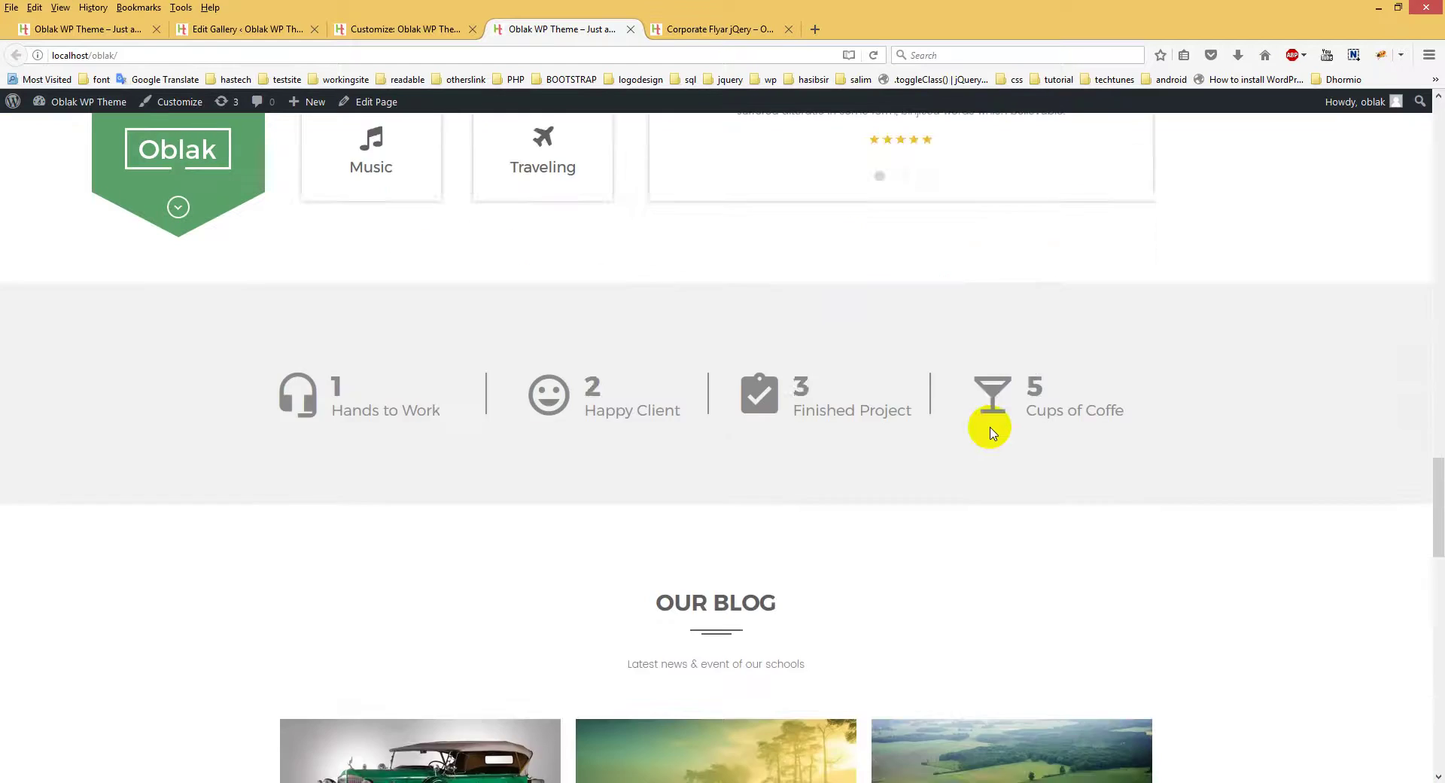
pyautogui.scroll(-3, 986, 431)
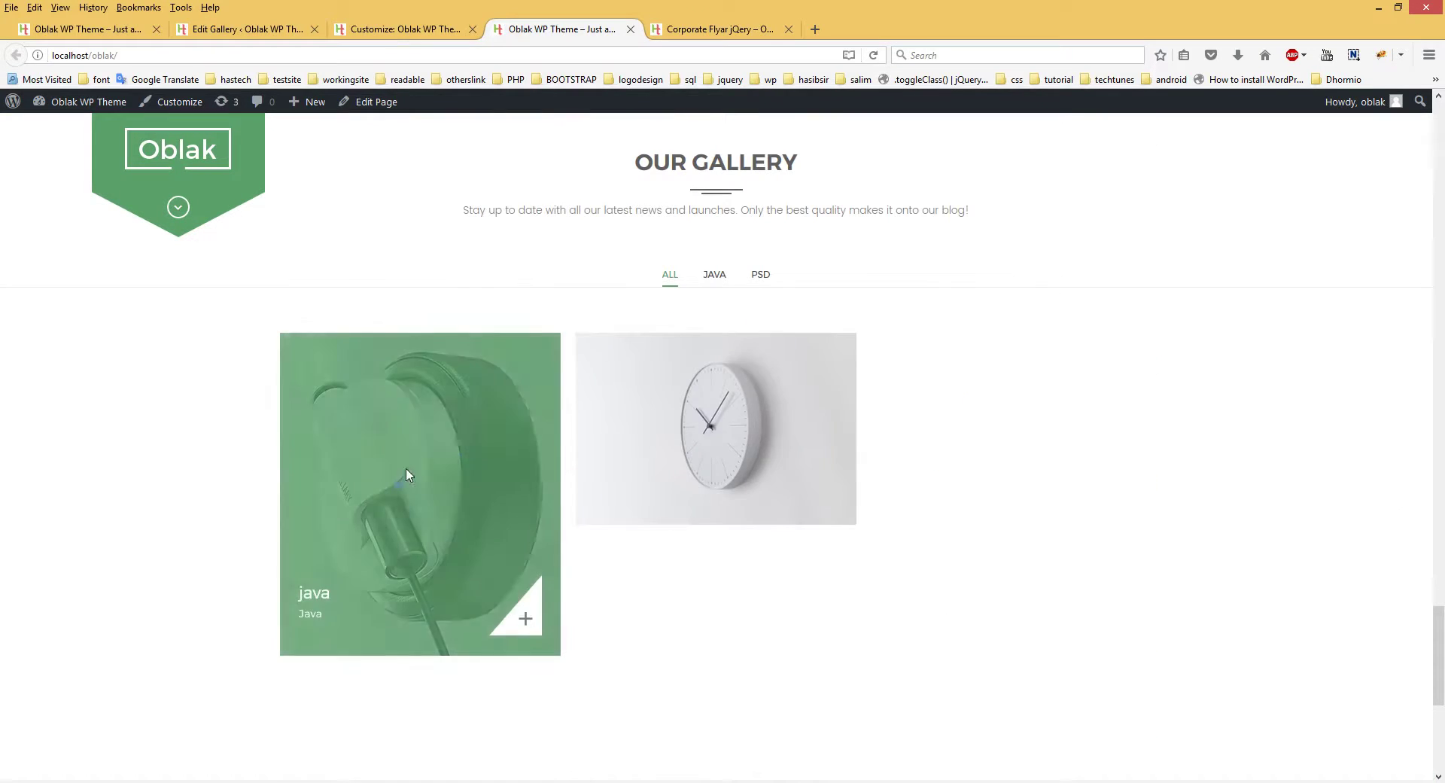
pyautogui.moveTo(429, 518)
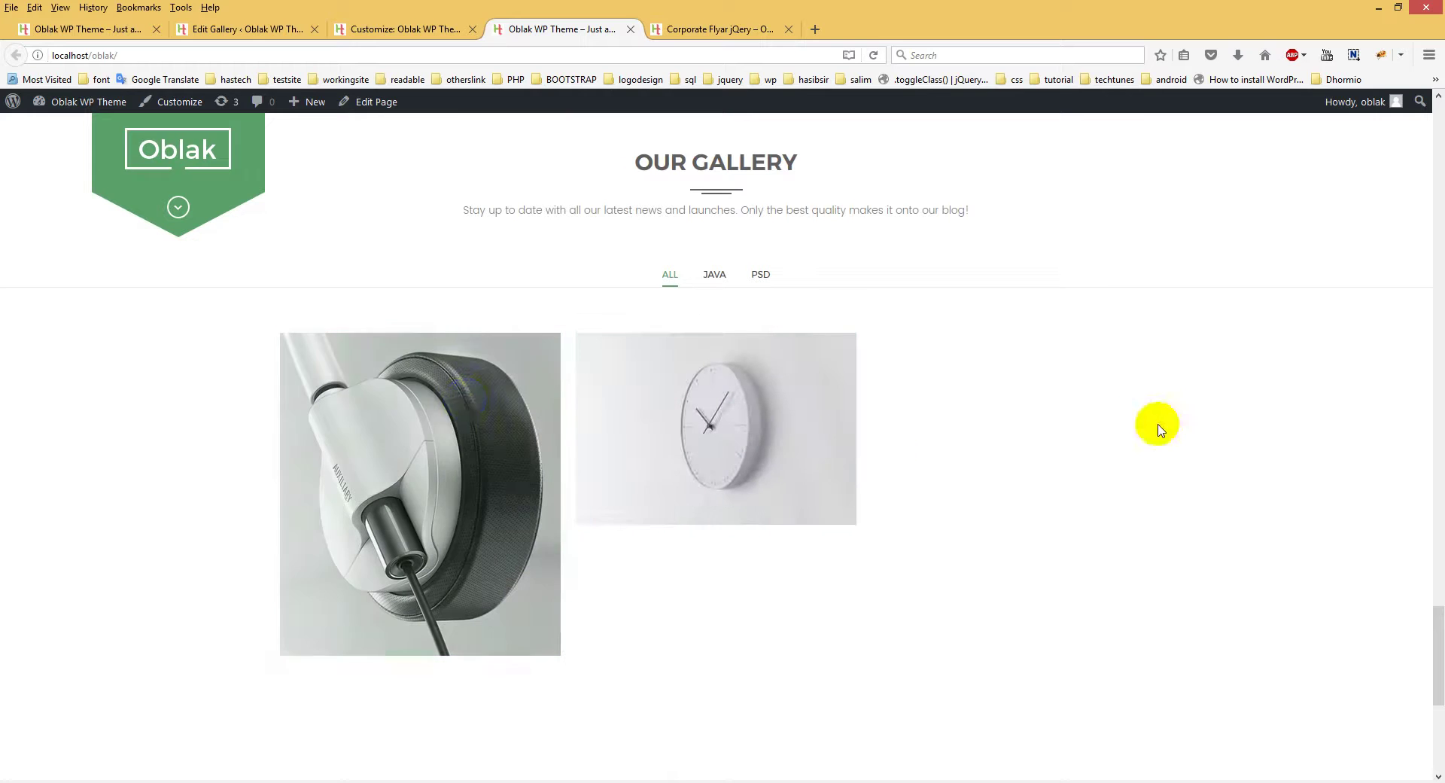
# Reload the customizer and open the Oblak Gallery Widget's settings in the Home Body layout
pyautogui.click(367, 30)
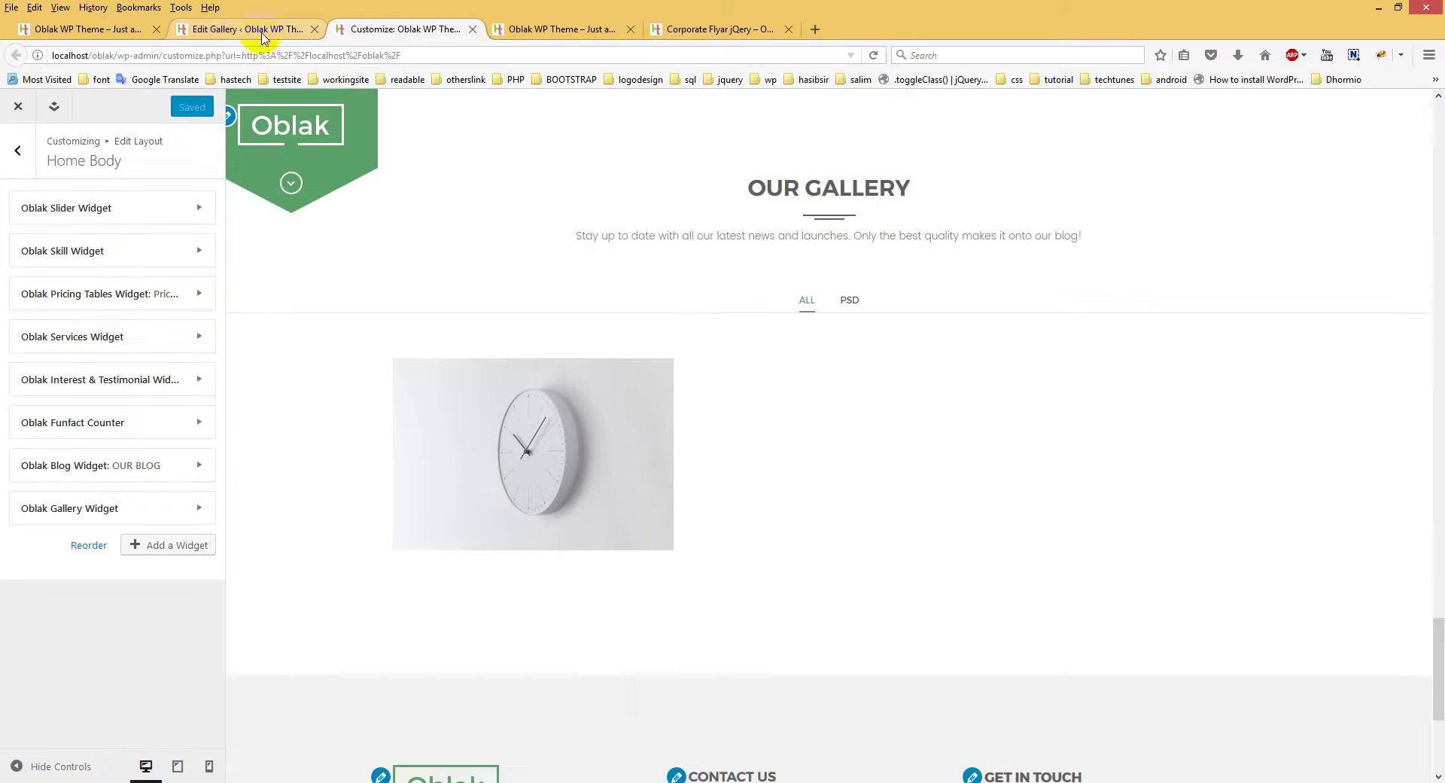
pyautogui.click(875, 55)
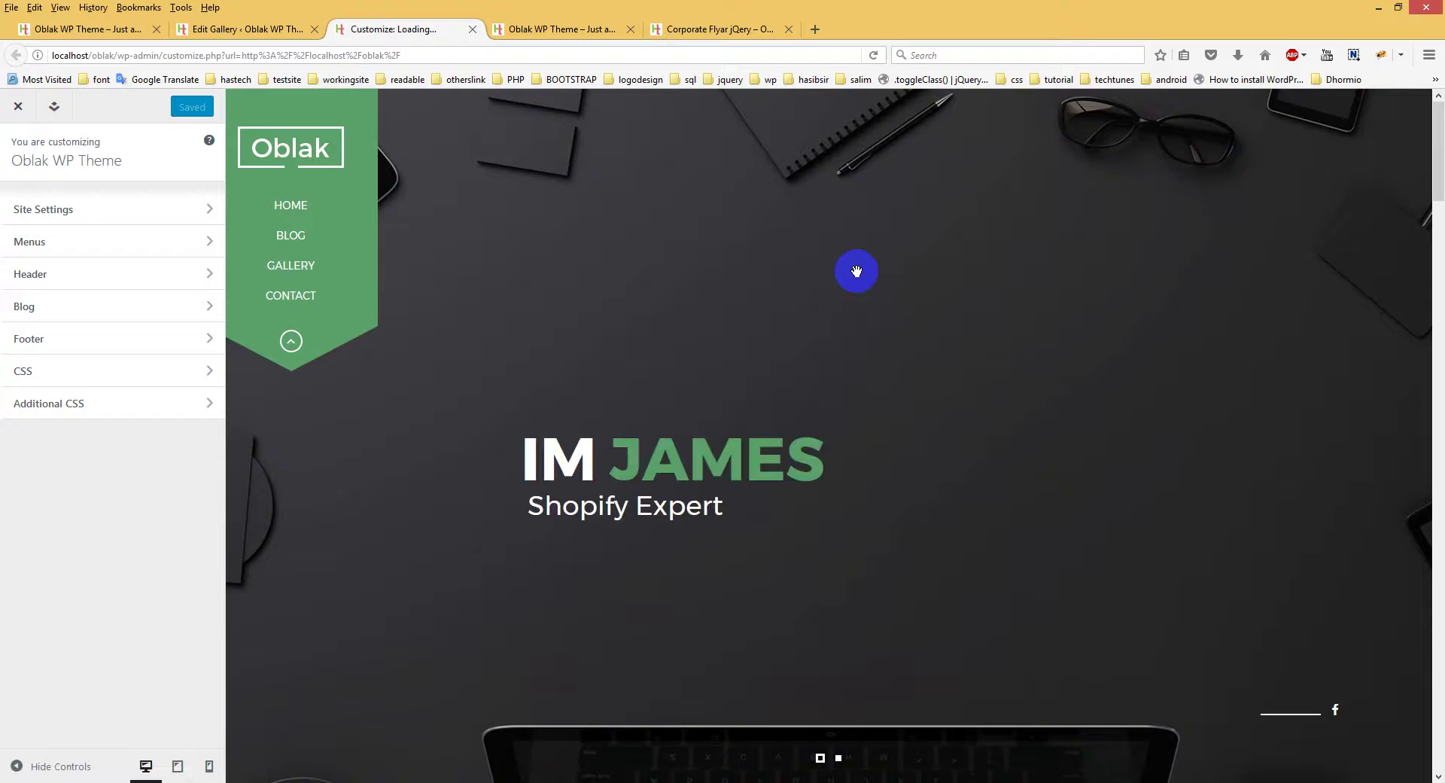
pyautogui.scroll(-20, 738, 332)
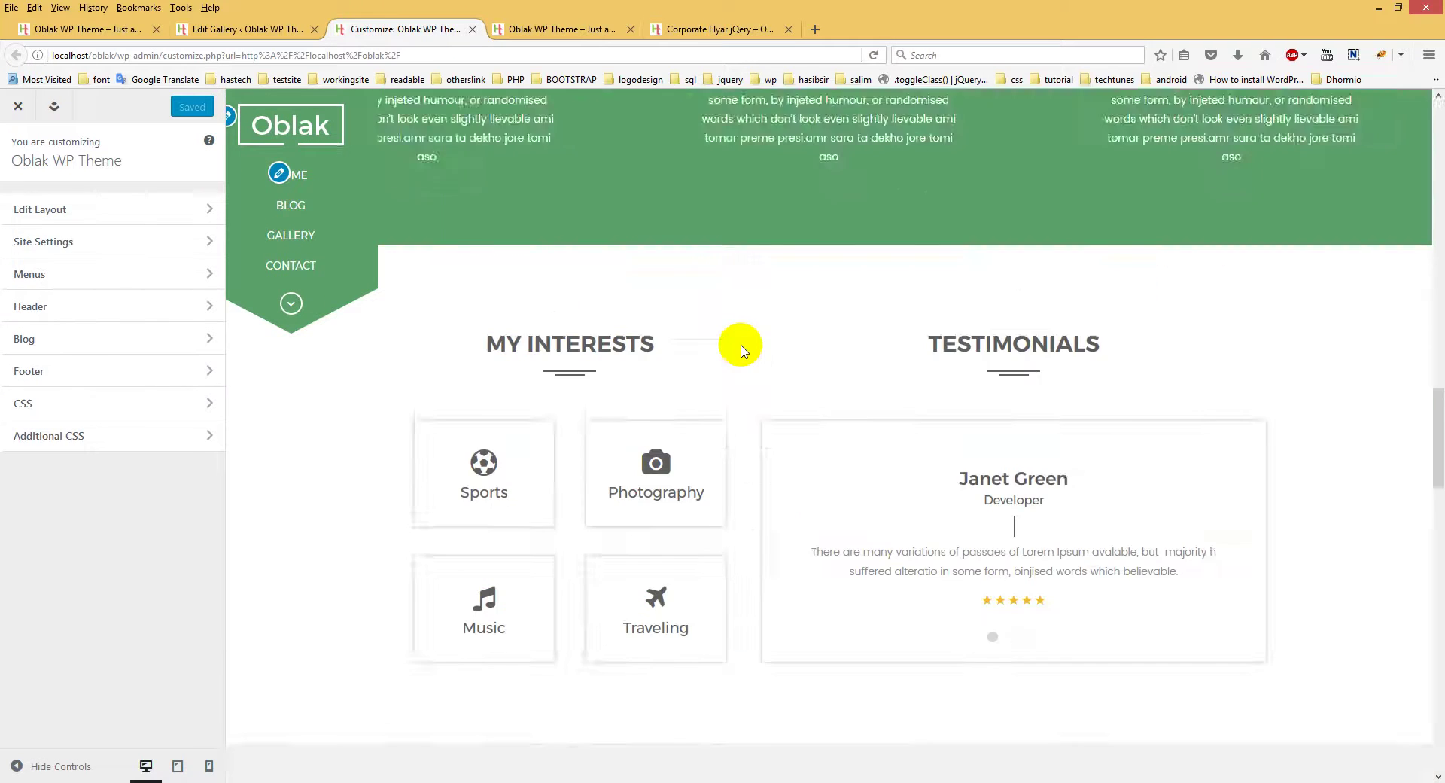
pyautogui.scroll(-14, 741, 350)
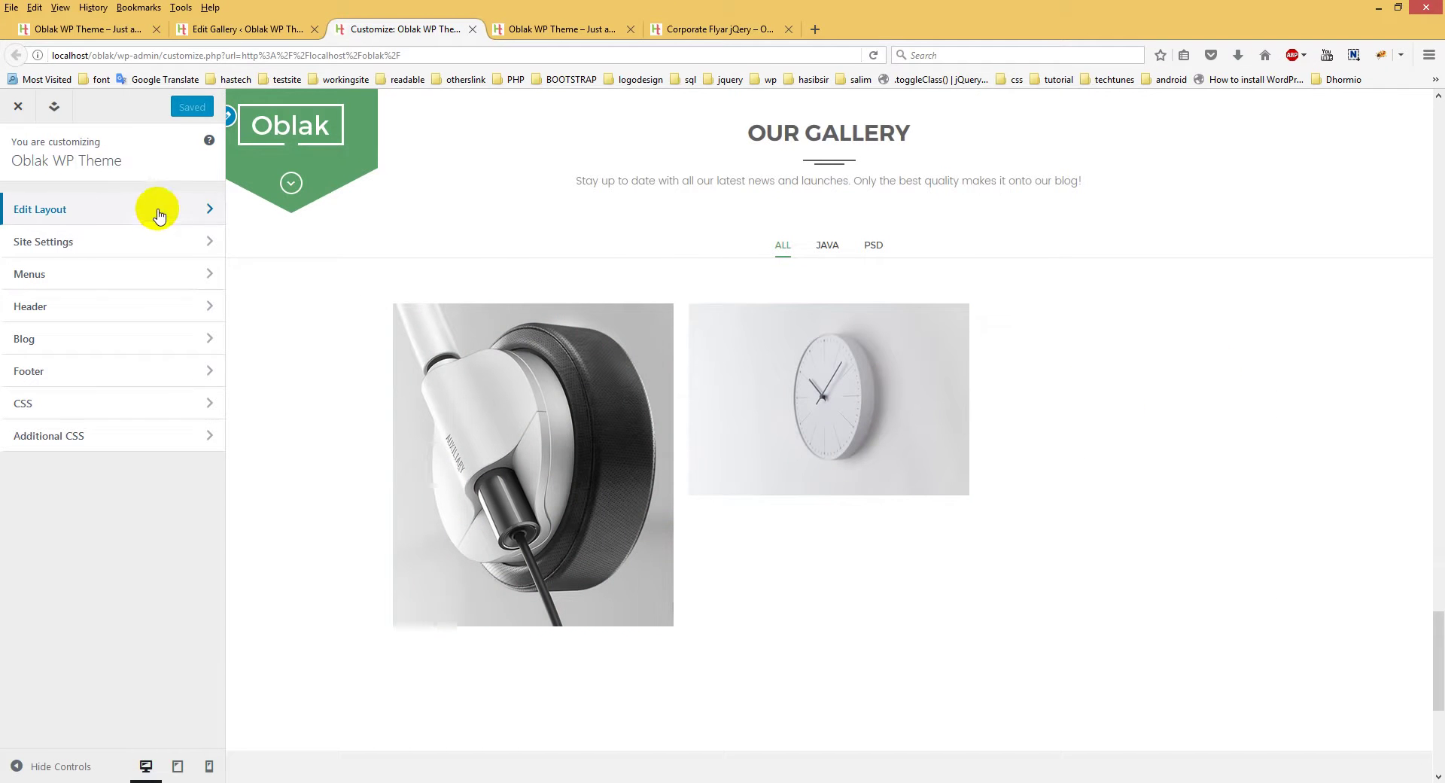
pyautogui.click(116, 206)
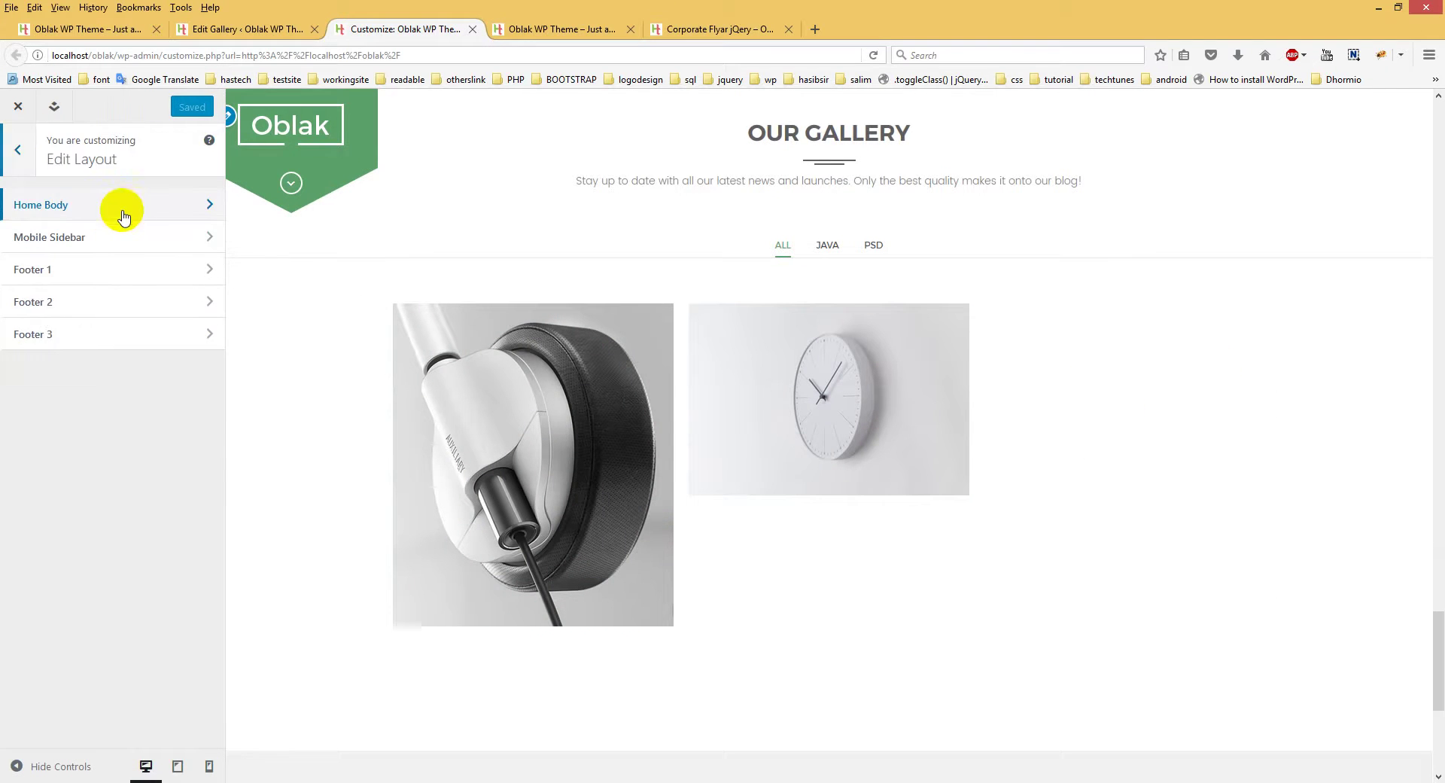
pyautogui.click(154, 209)
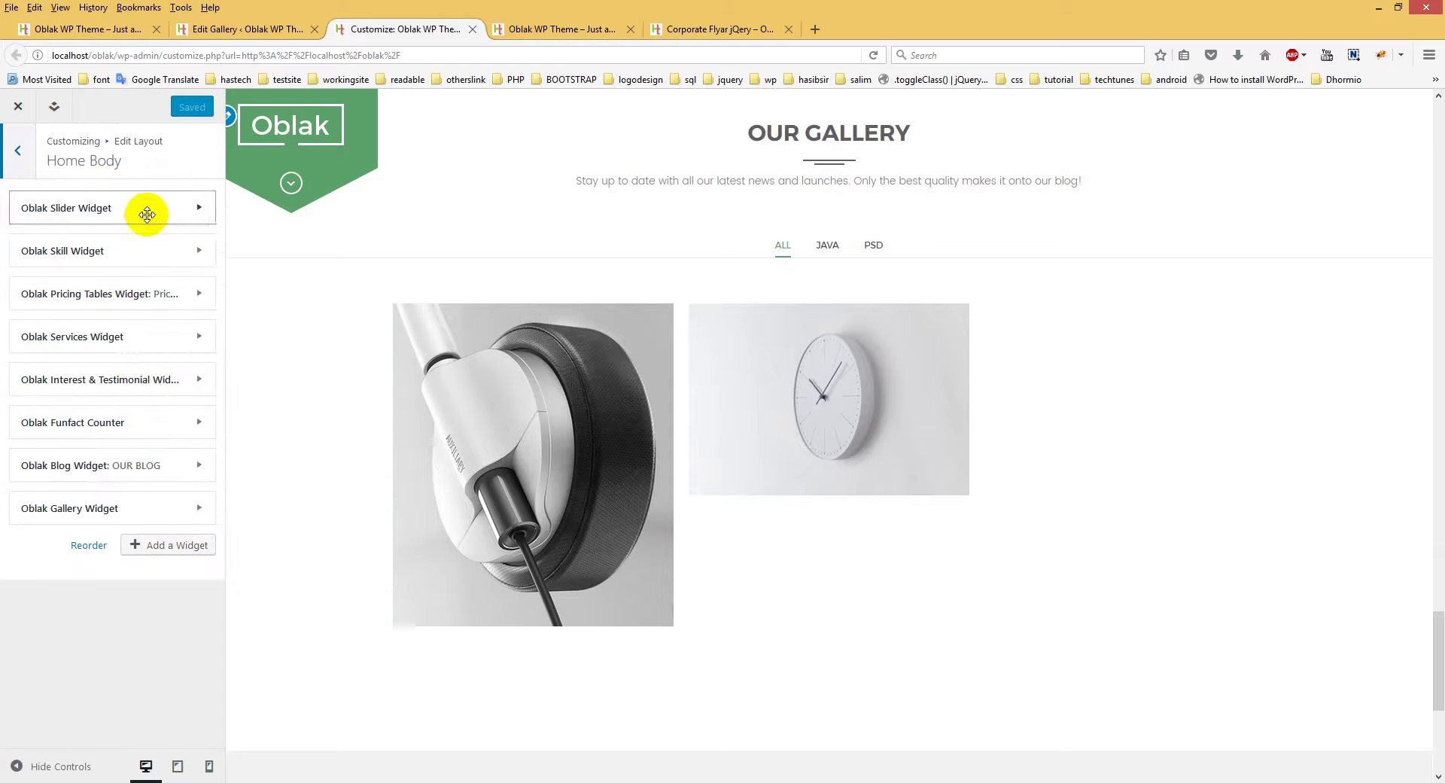
pyautogui.click(131, 504)
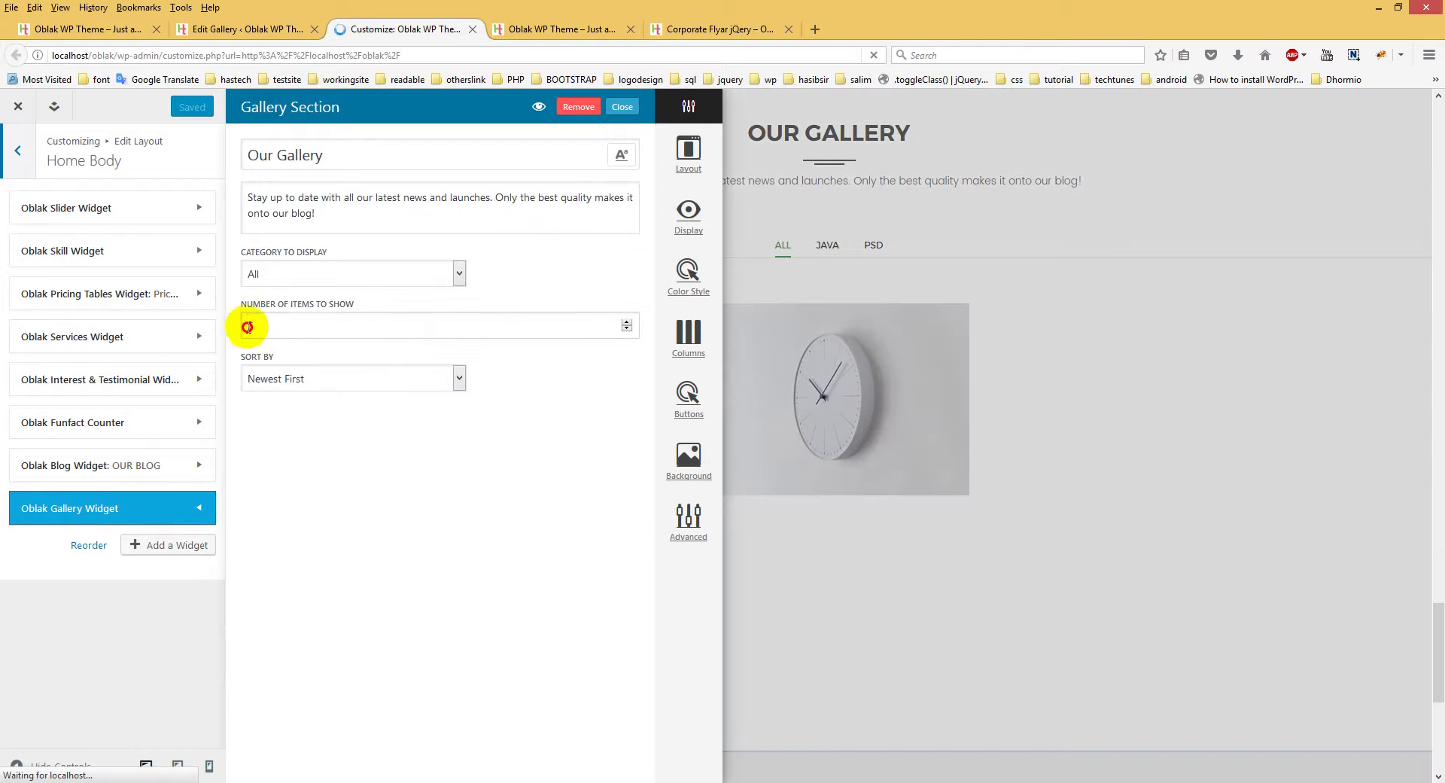
# Review the gallery section's title, description and number-of-items fields
pyautogui.click(319, 326)
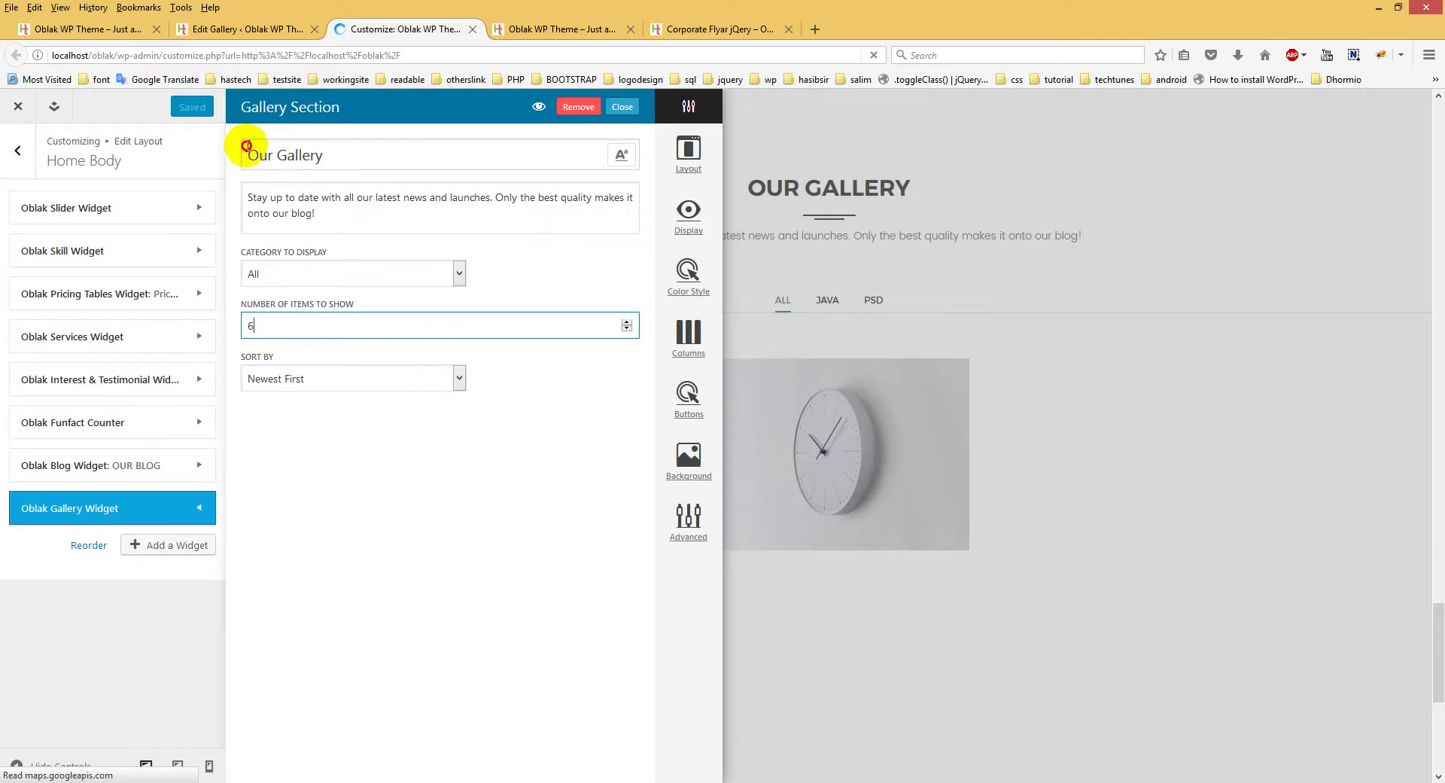
pyautogui.moveTo(251, 155); pyautogui.dragTo(331, 155)
pyautogui.click(347, 221)
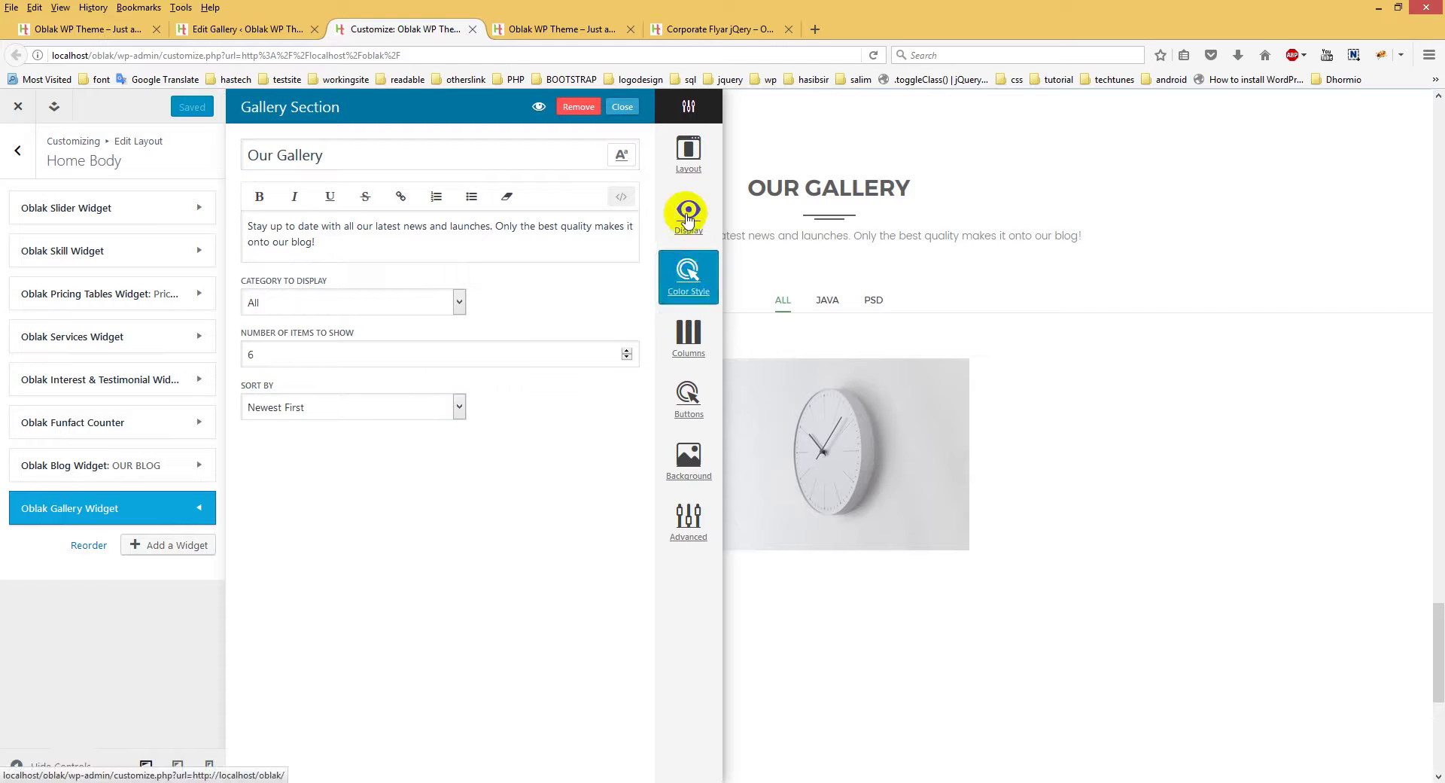
# Examine the gallery's display options for gallery style, filter visibility, filter menu style and the show/hide settings
pyautogui.click(688, 215)
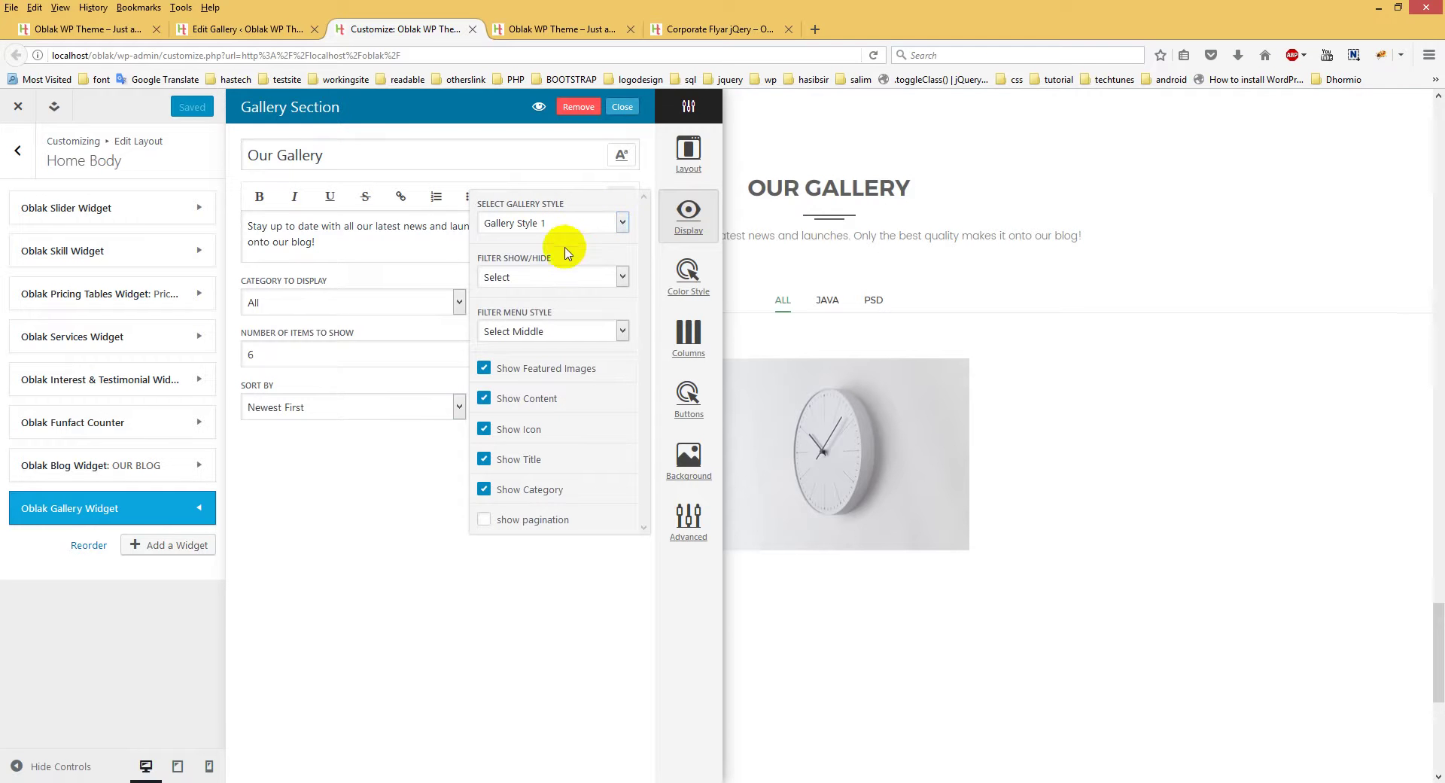
pyautogui.click(622, 223)
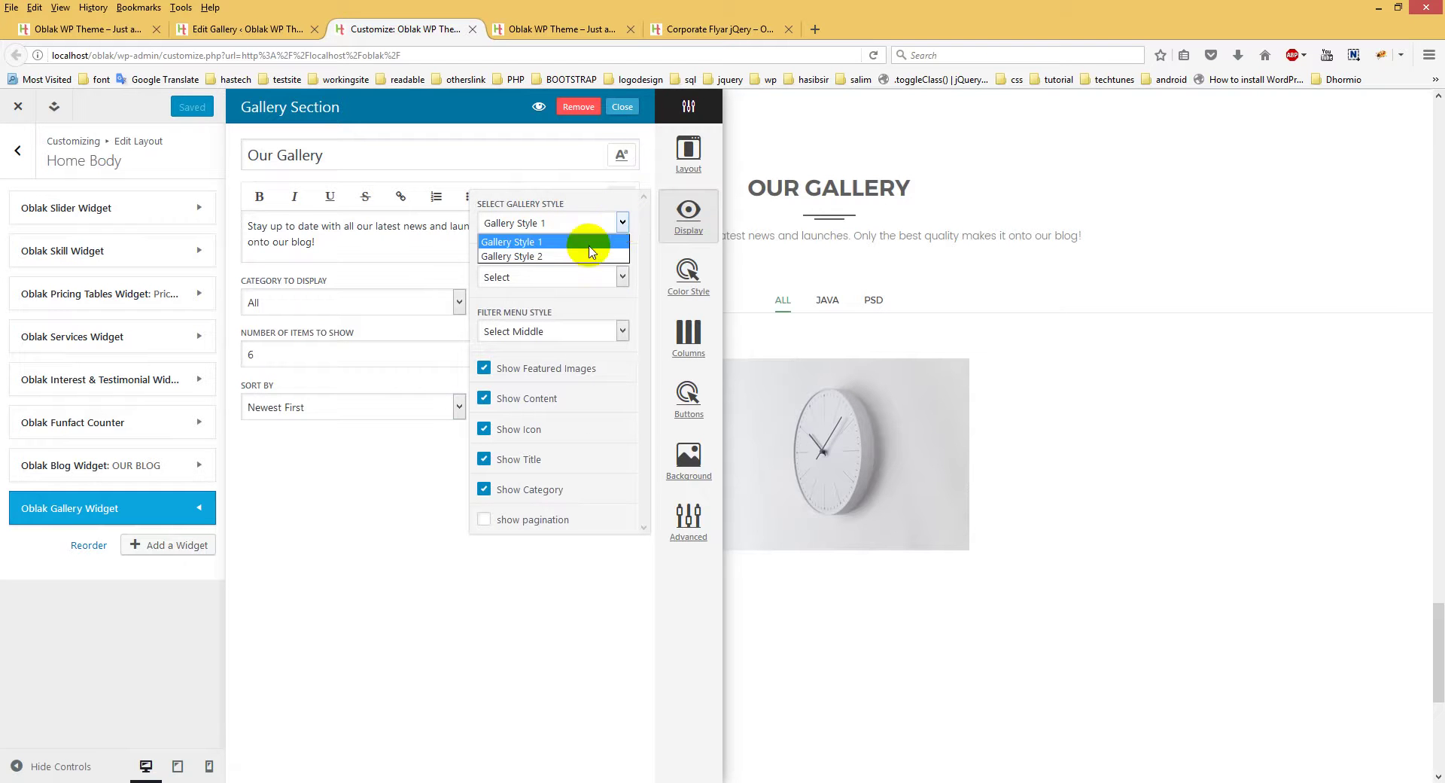
pyautogui.click(622, 222)
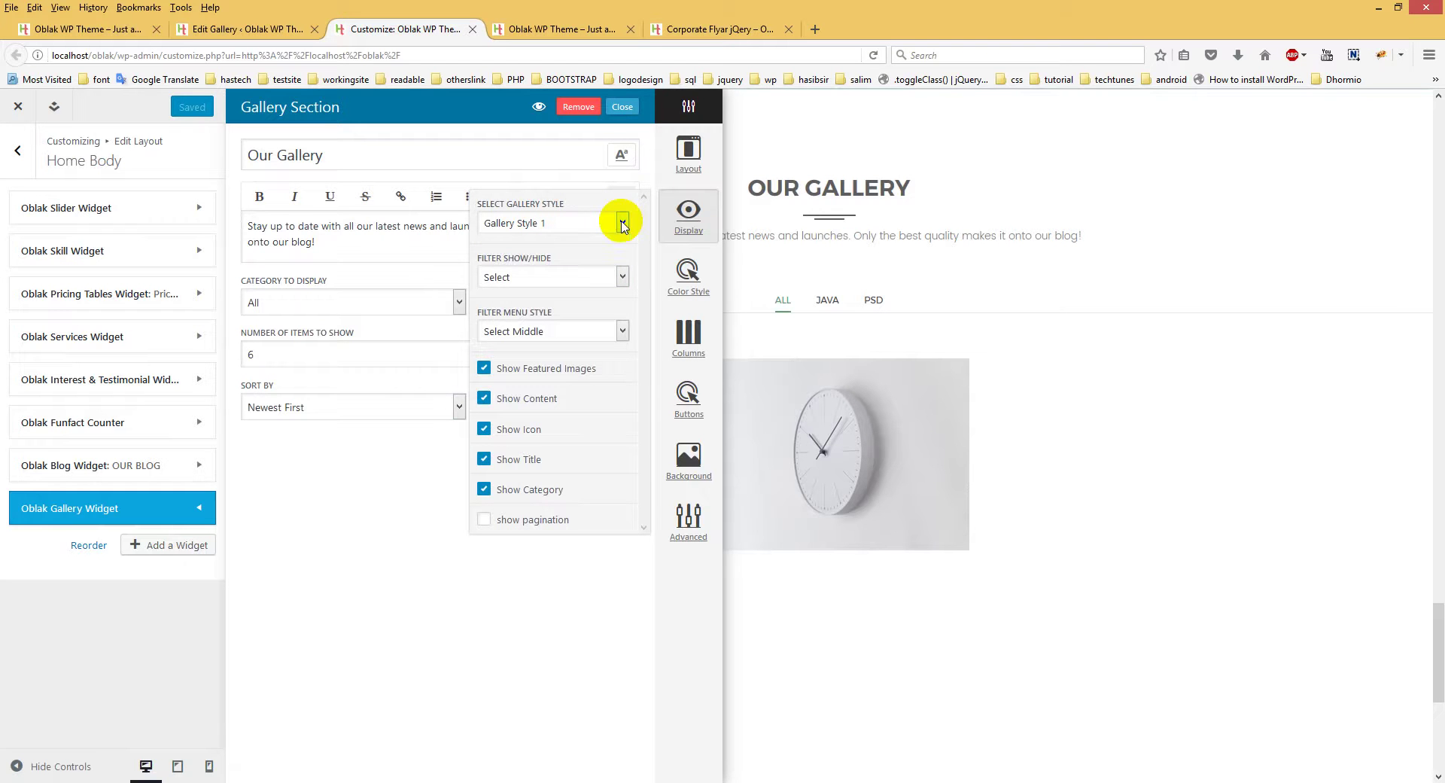
pyautogui.click(622, 277)
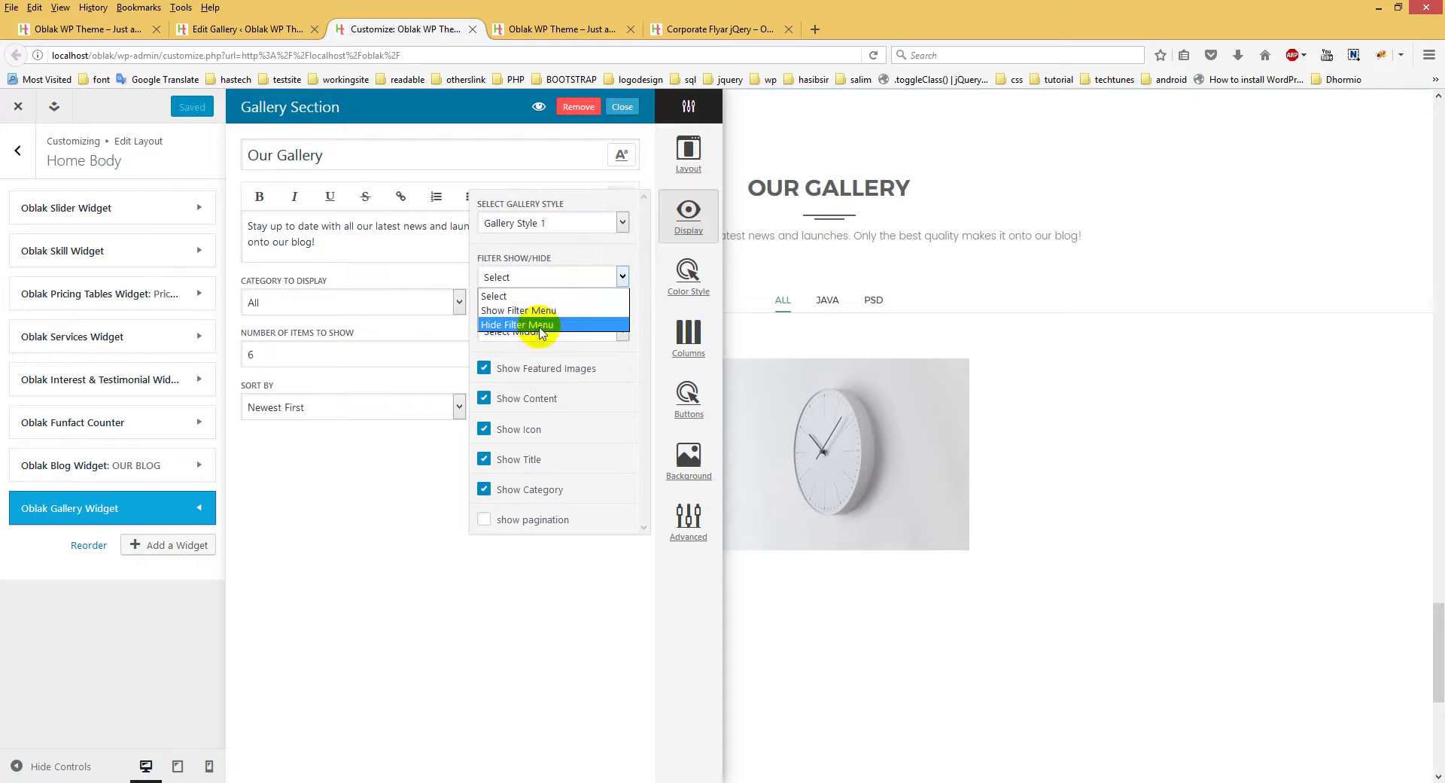
pyautogui.click(622, 276)
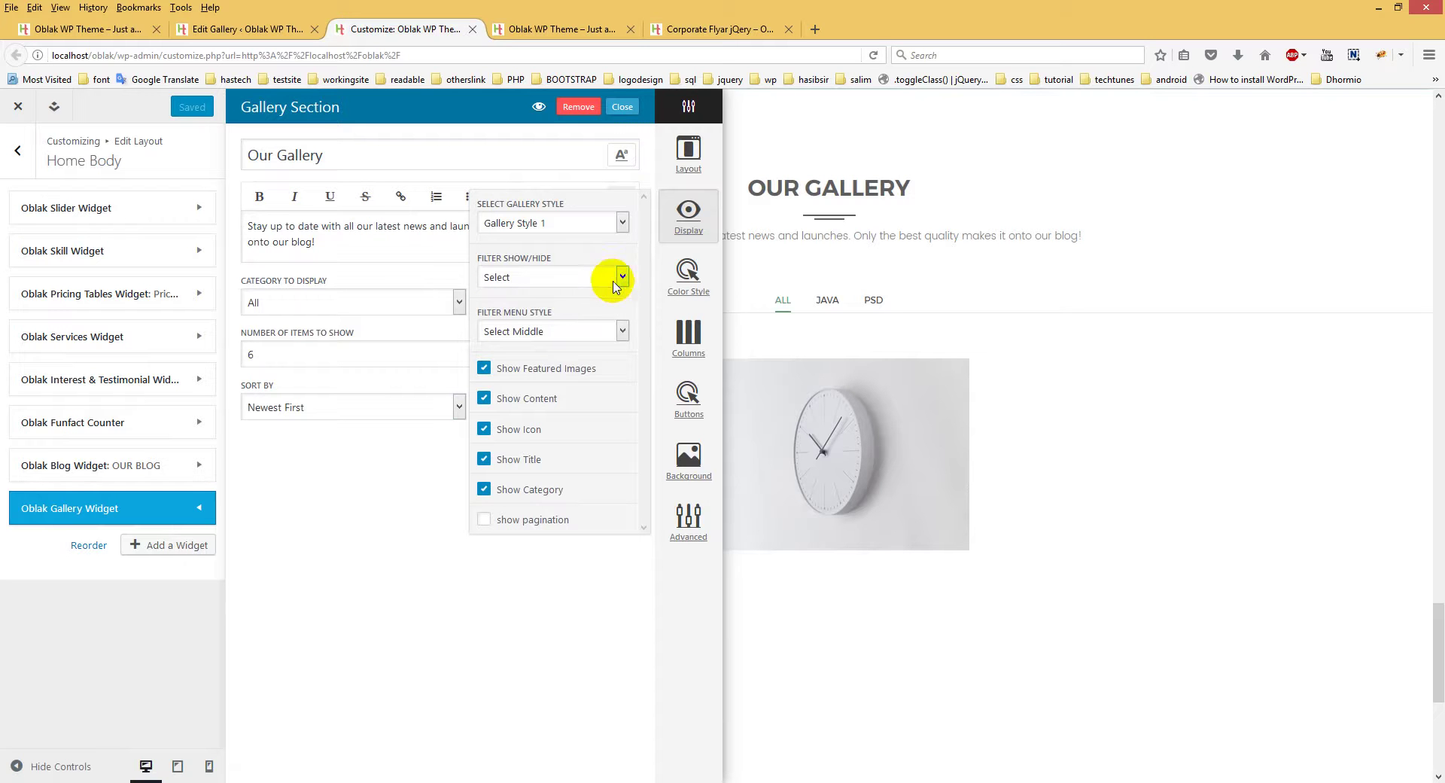
pyautogui.click(622, 337)
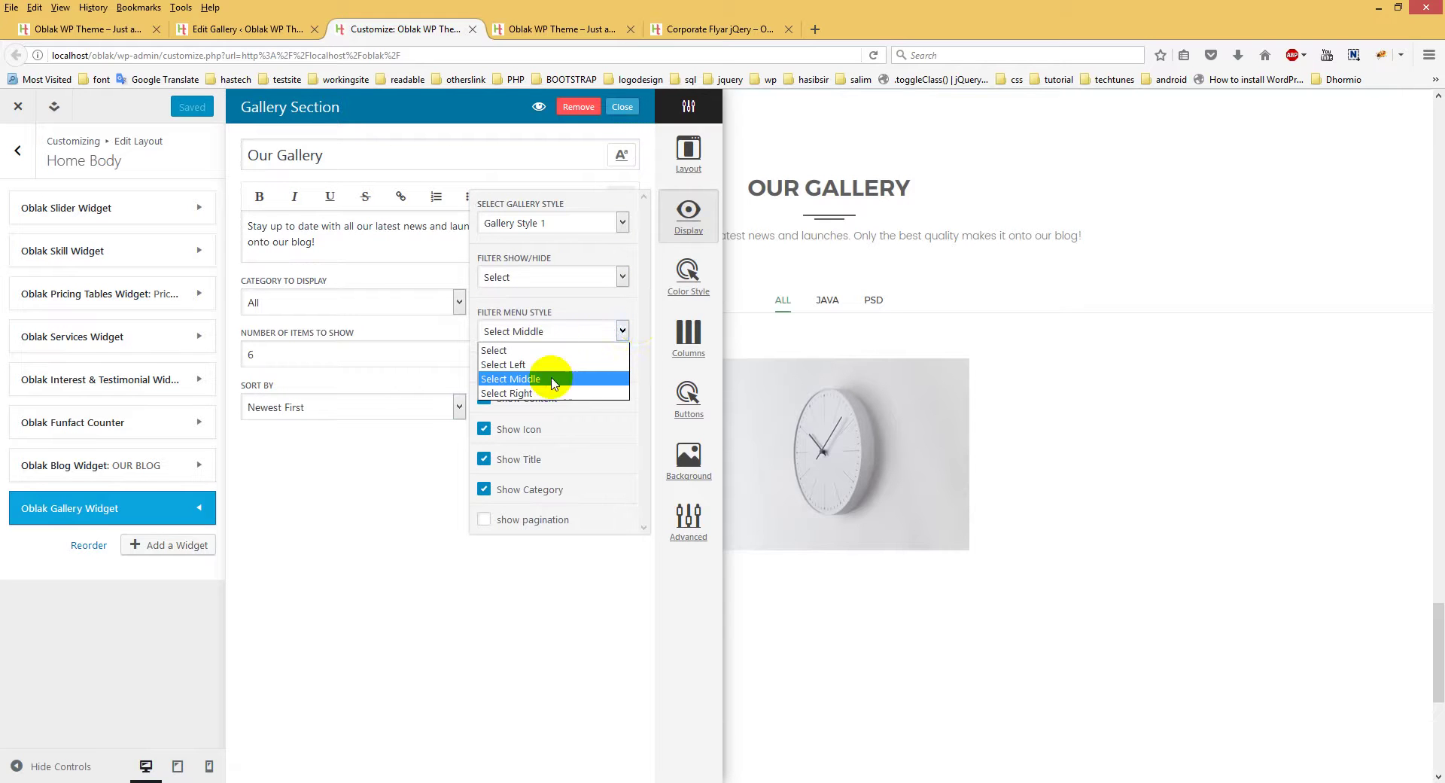
pyautogui.click(623, 331)
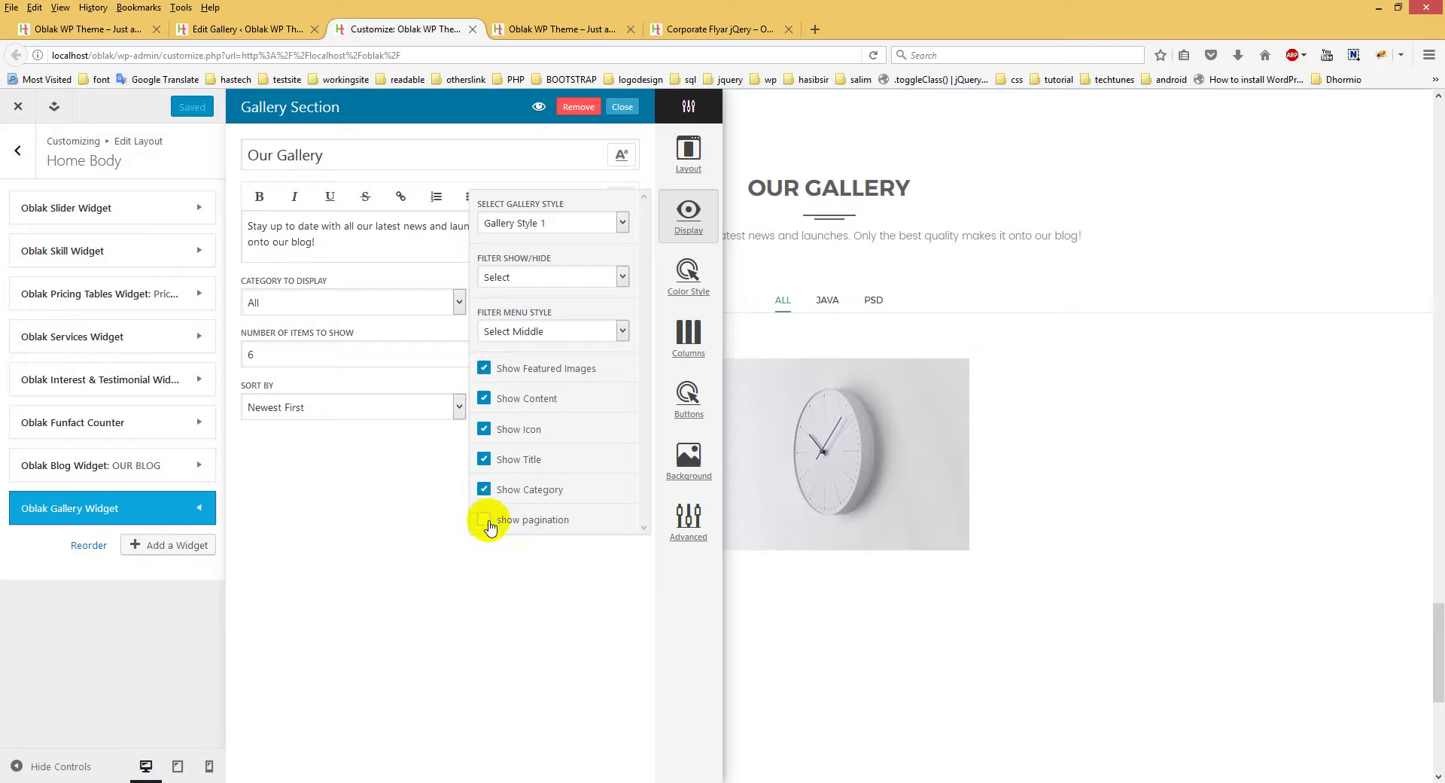
# Set the gallery's BGoverlay hover color to yellow #ffcd03 and preview it on the clock item
pyautogui.click(699, 289)
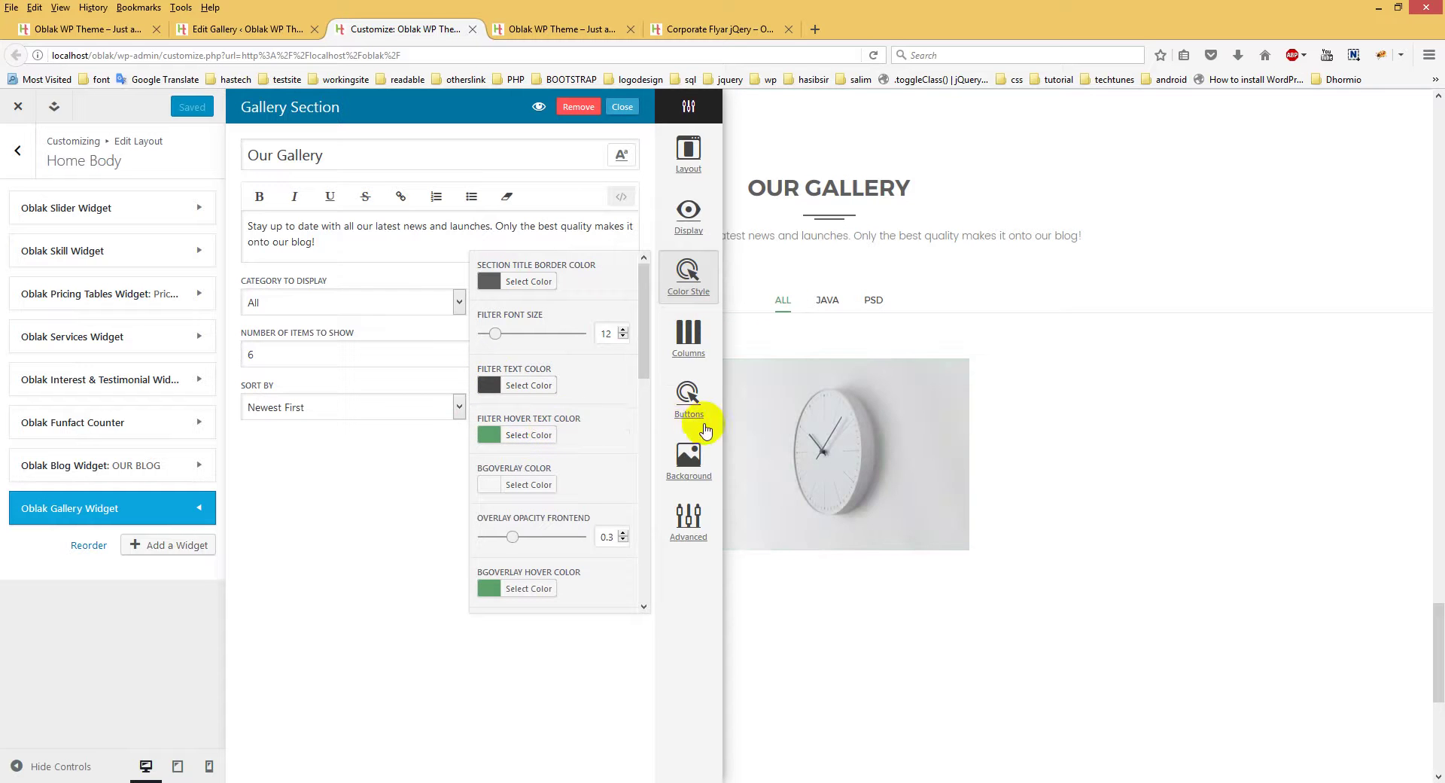
pyautogui.moveTo(734, 426)
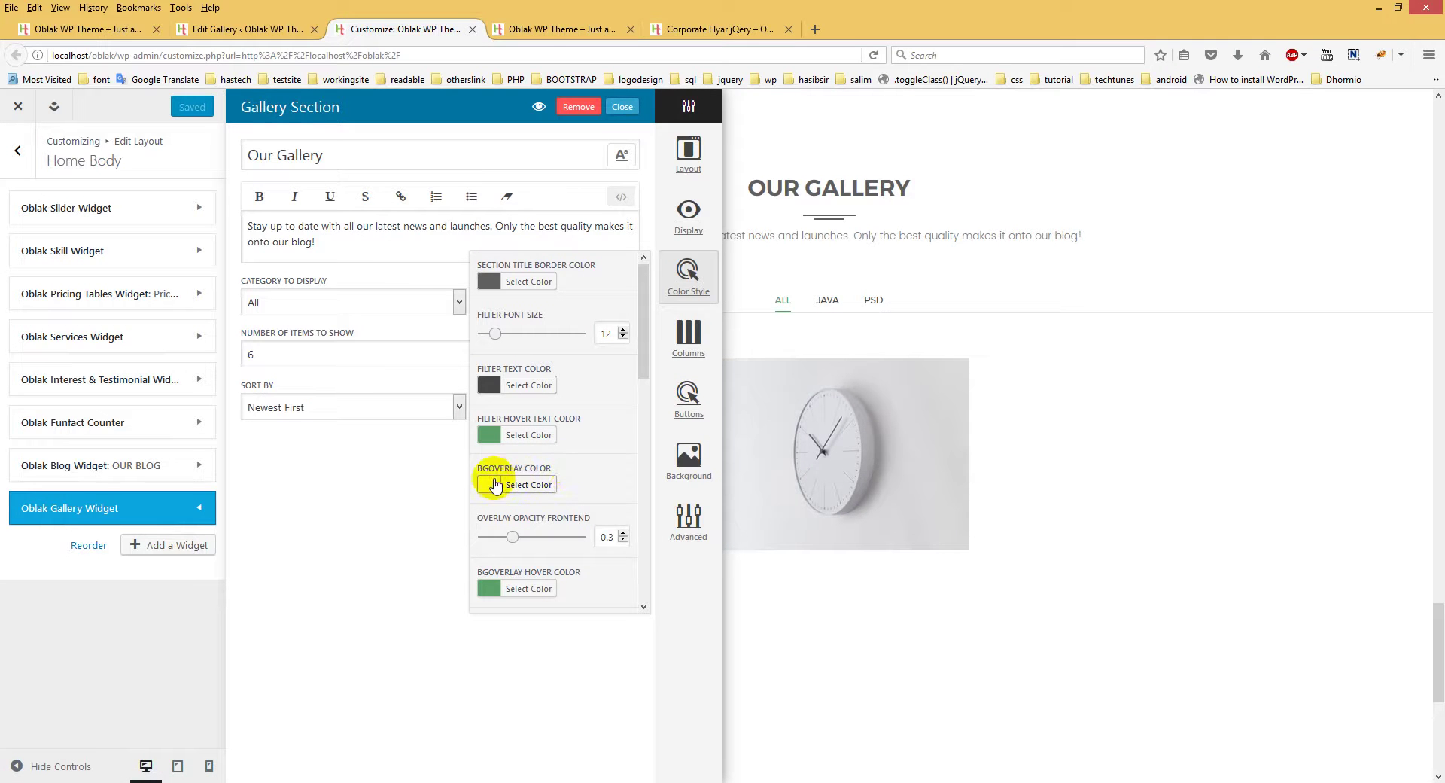
pyautogui.scroll(-3, 575, 497)
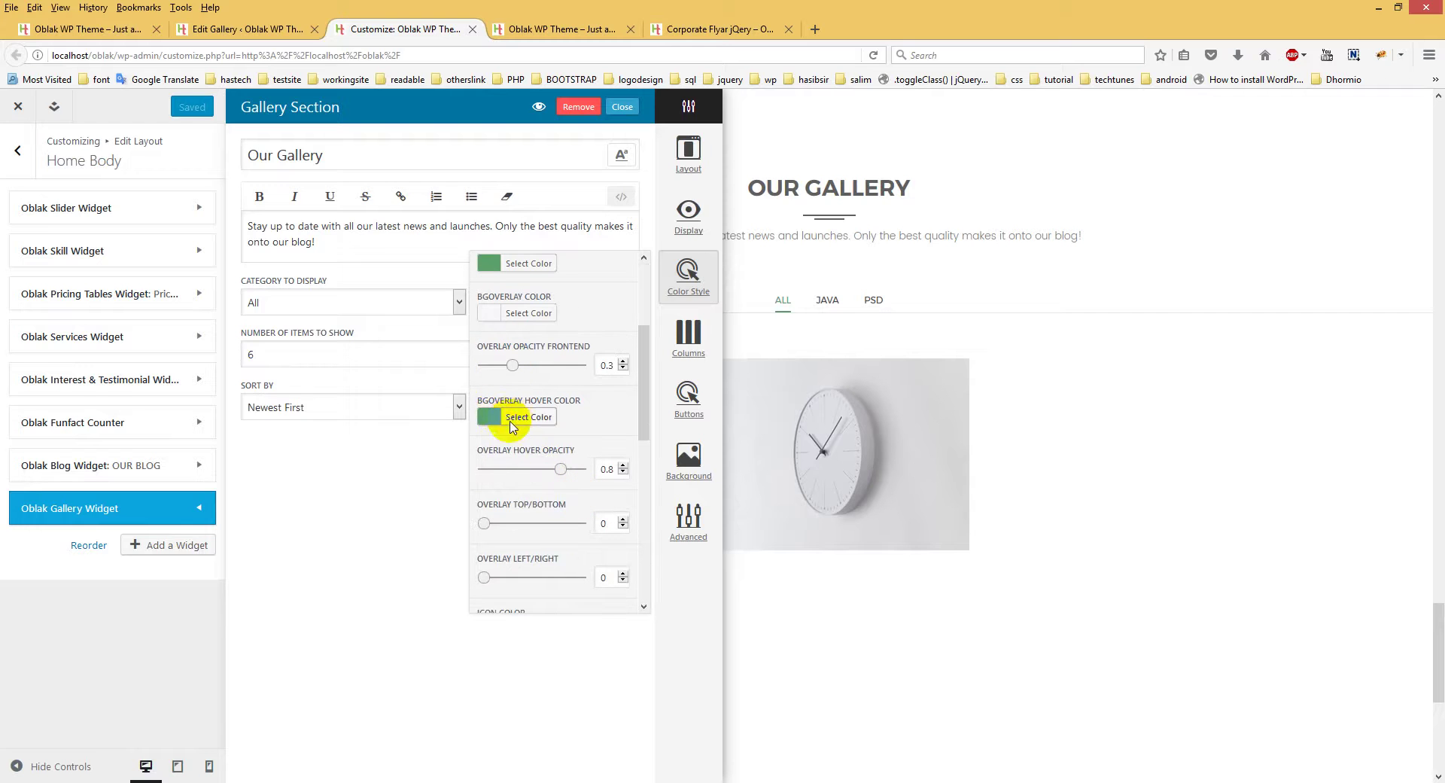
pyautogui.click(519, 414)
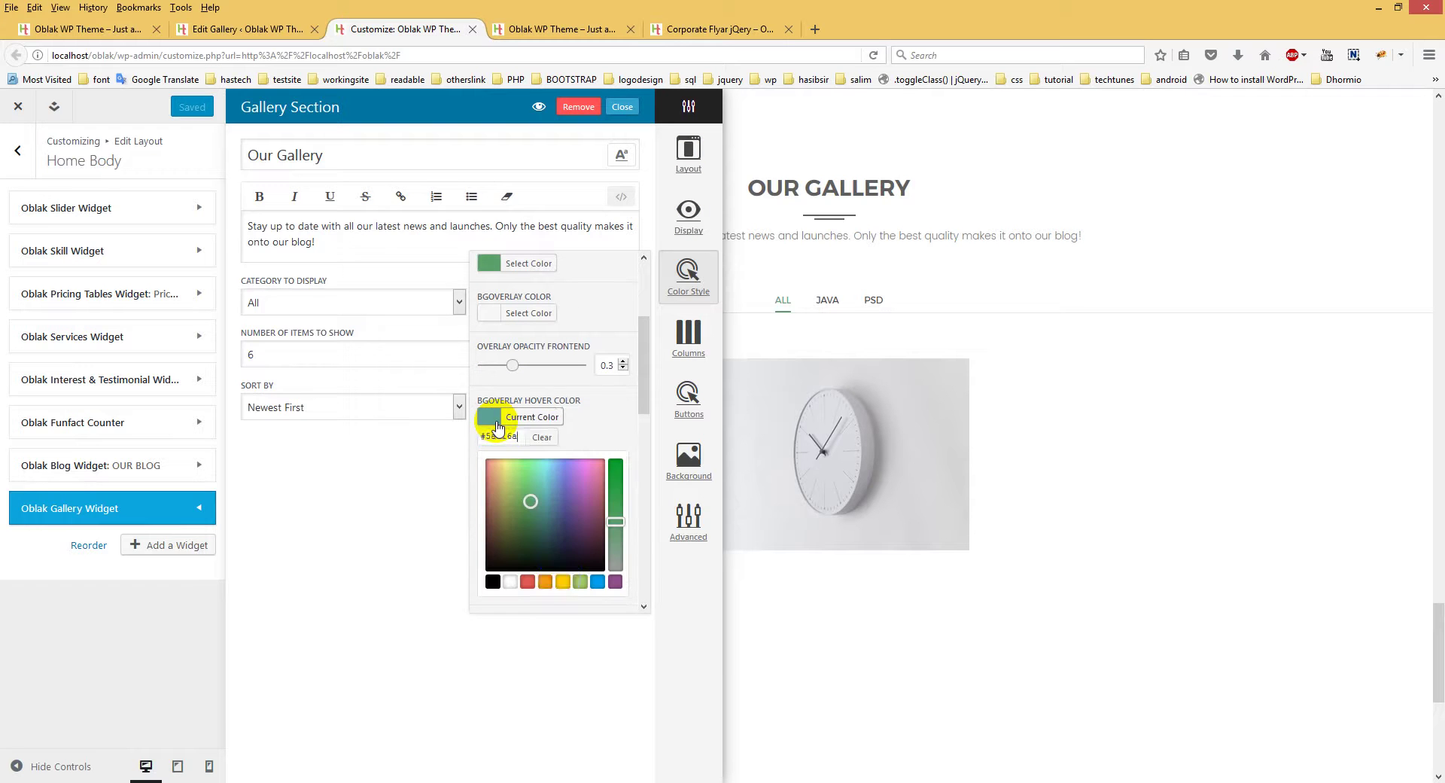
pyautogui.click(561, 583)
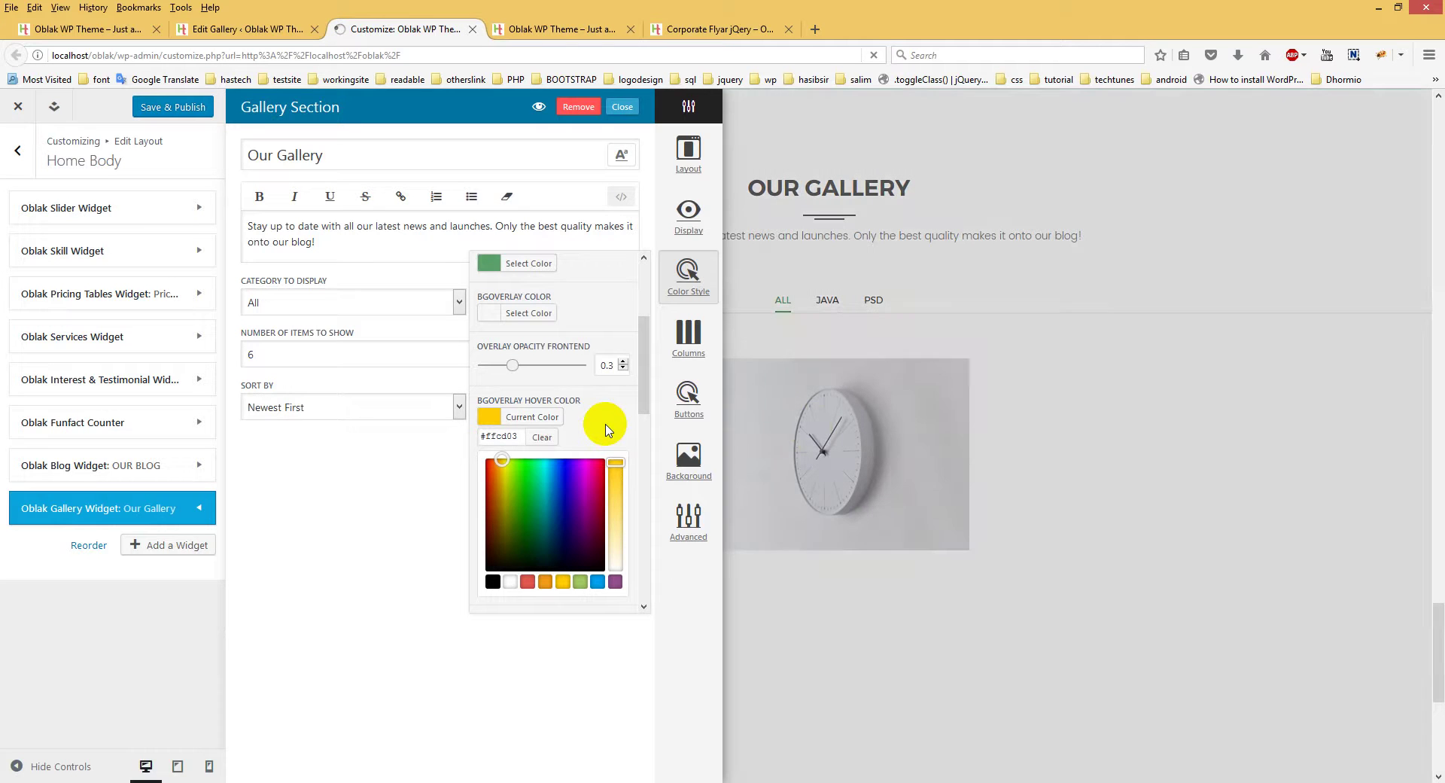
pyautogui.click(813, 433)
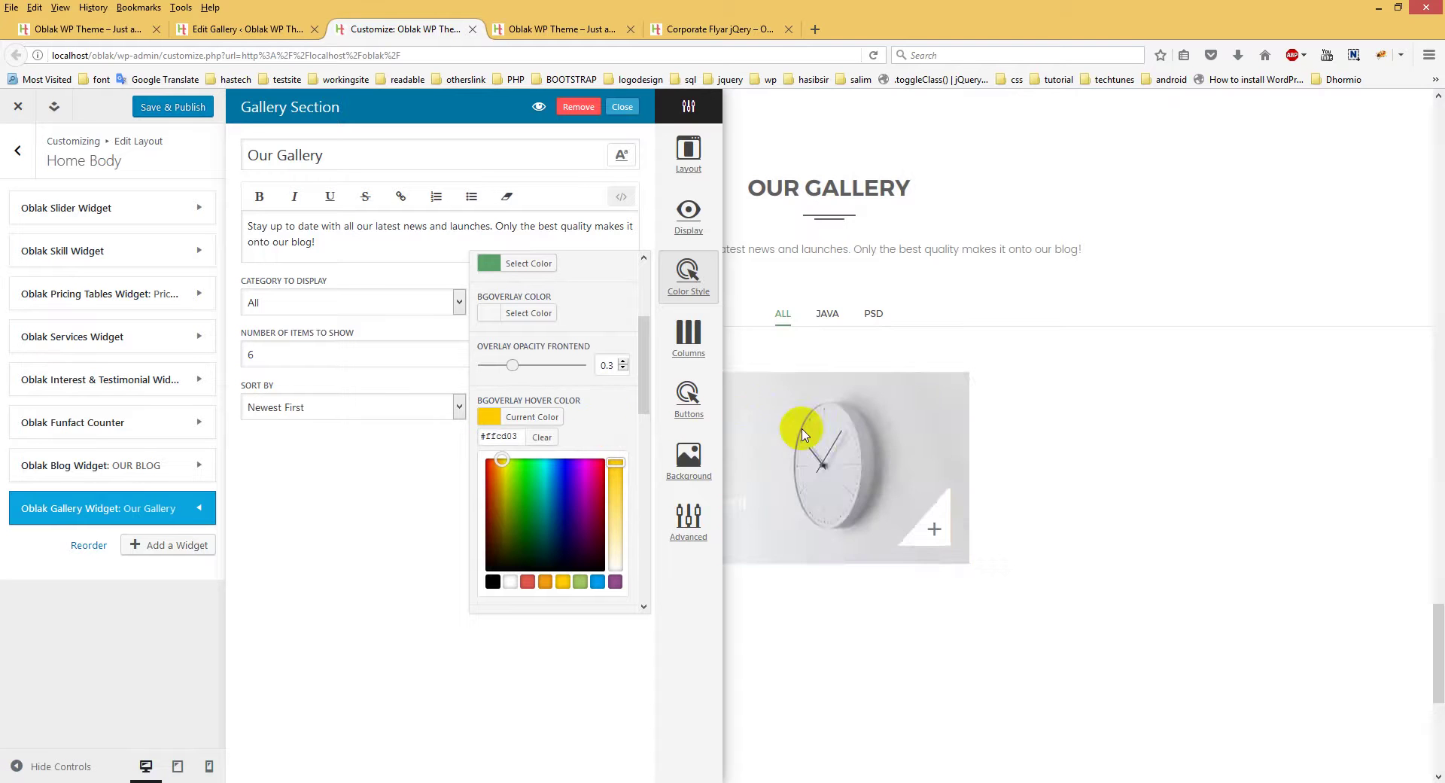
pyautogui.moveTo(806, 424)
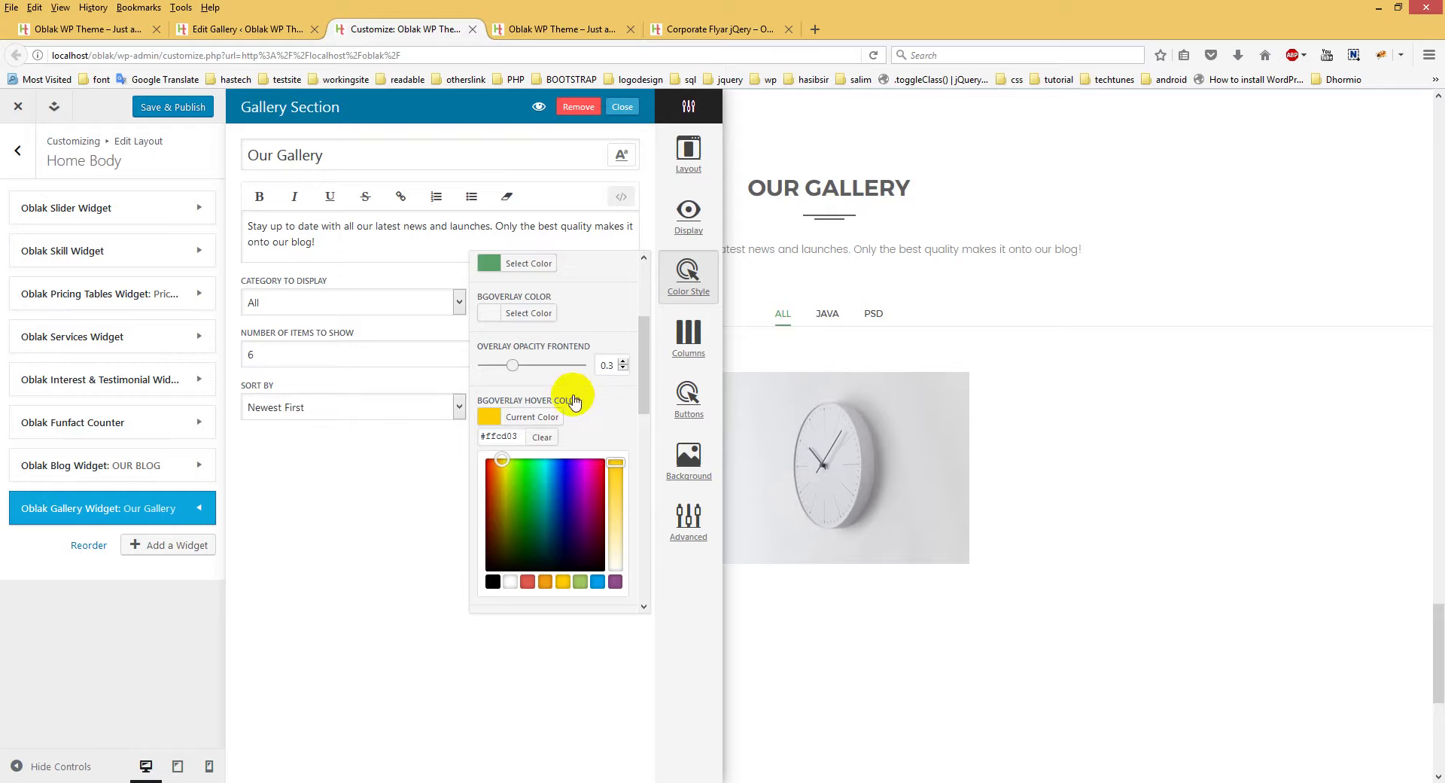
# Set the gallery's overlay hover opacity to 0.4 and check the overlay on the clock item
pyautogui.scroll(-2, 527, 376)
pyautogui.click(489, 329)
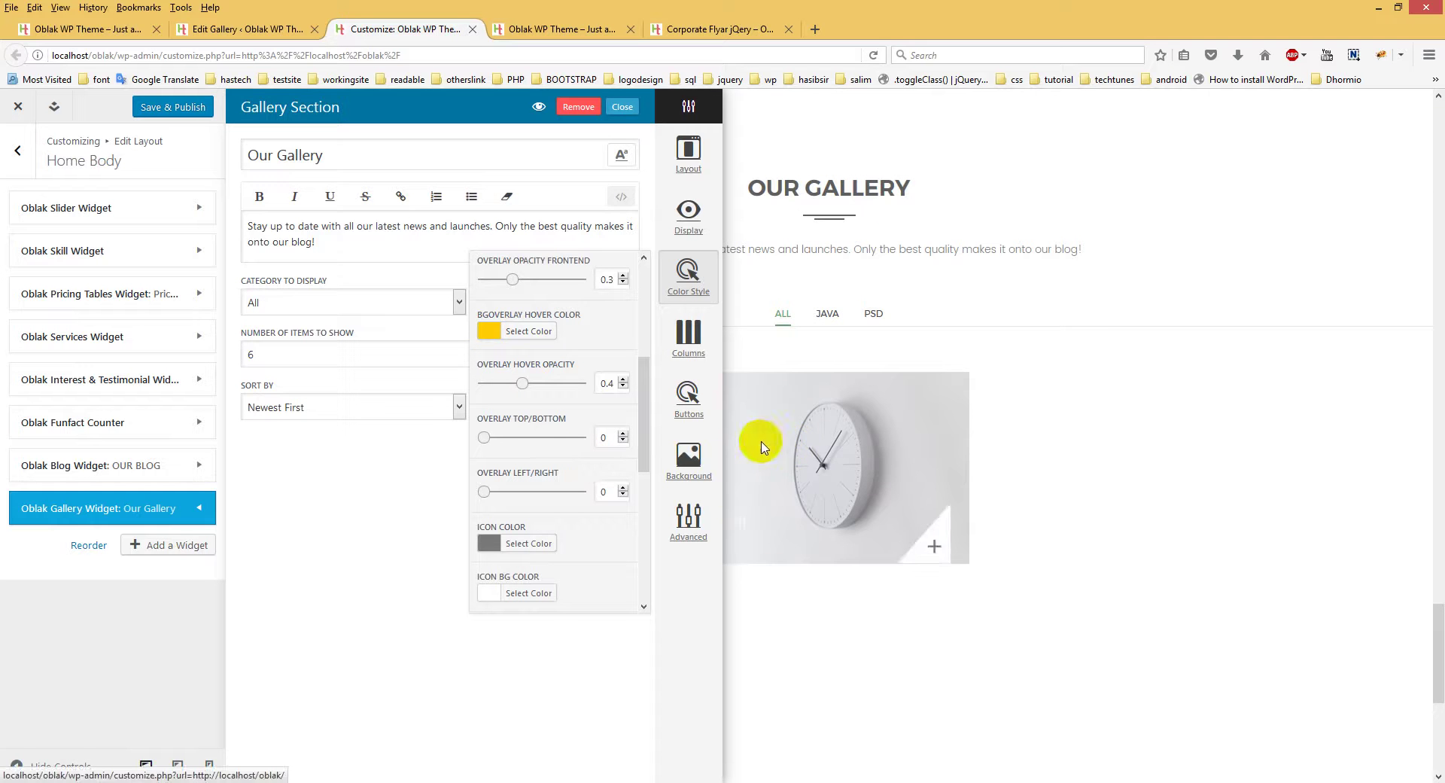
pyautogui.moveTo(796, 444)
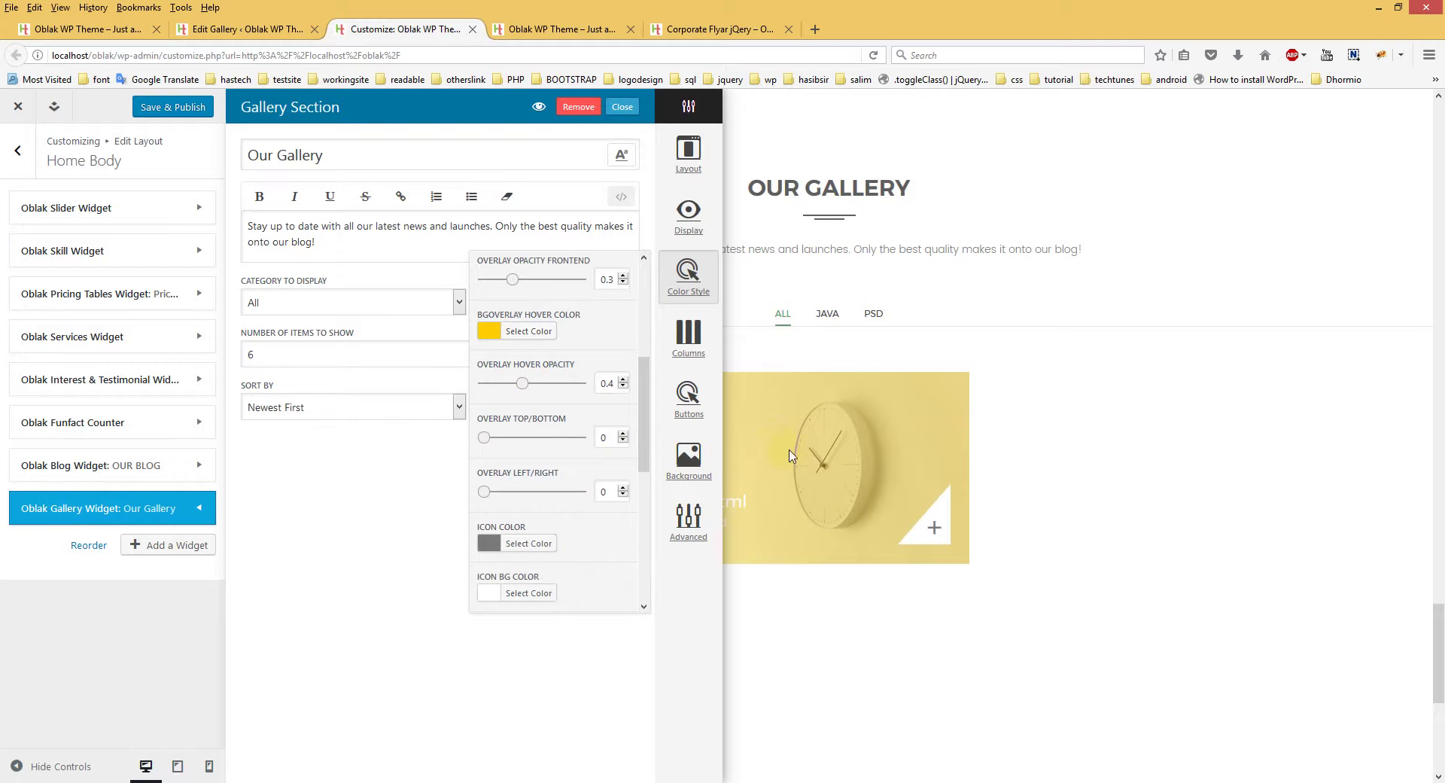
# Review the remaining color options and the column settings, close the gallery widget and preview the items' hover overlay
pyautogui.scroll(-6, 522, 474)
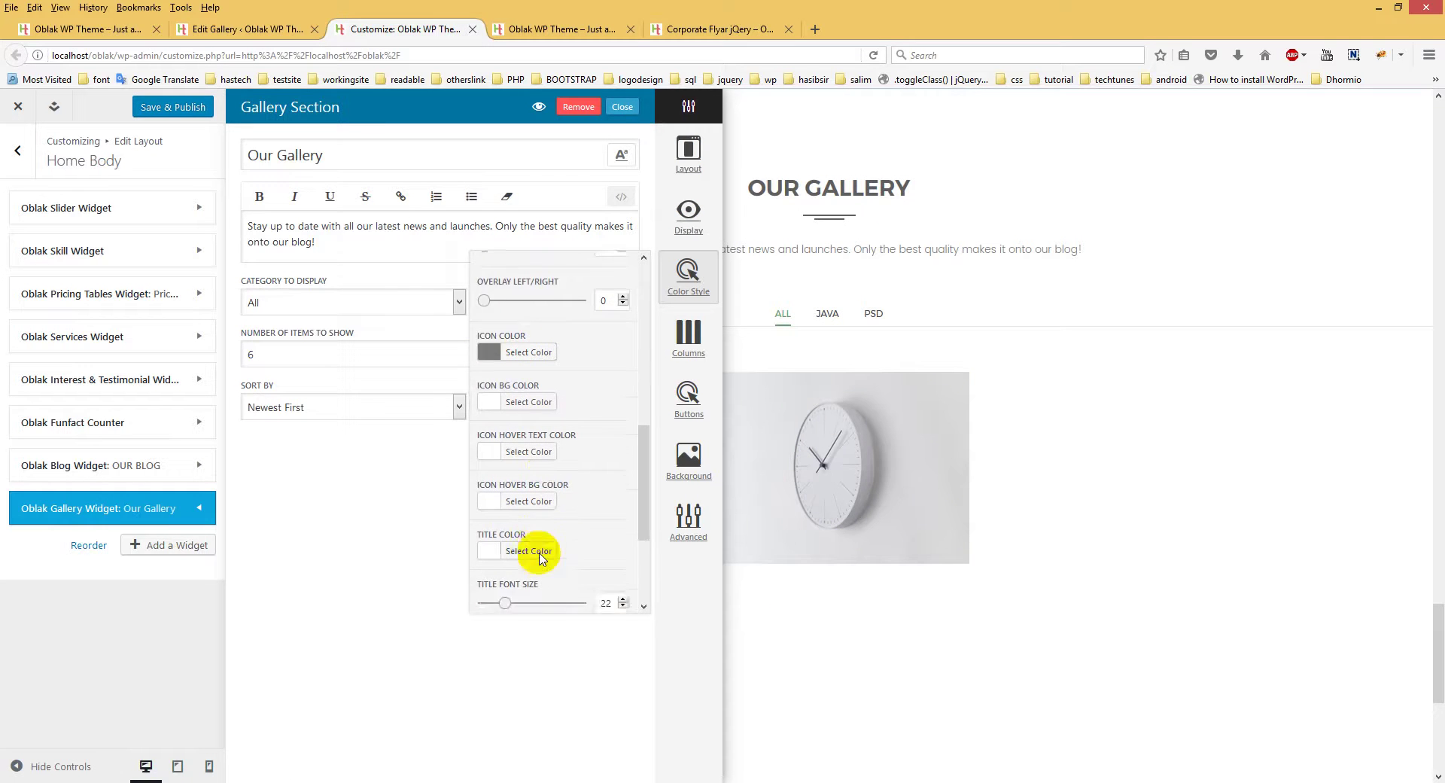
pyautogui.scroll(5, 561, 554)
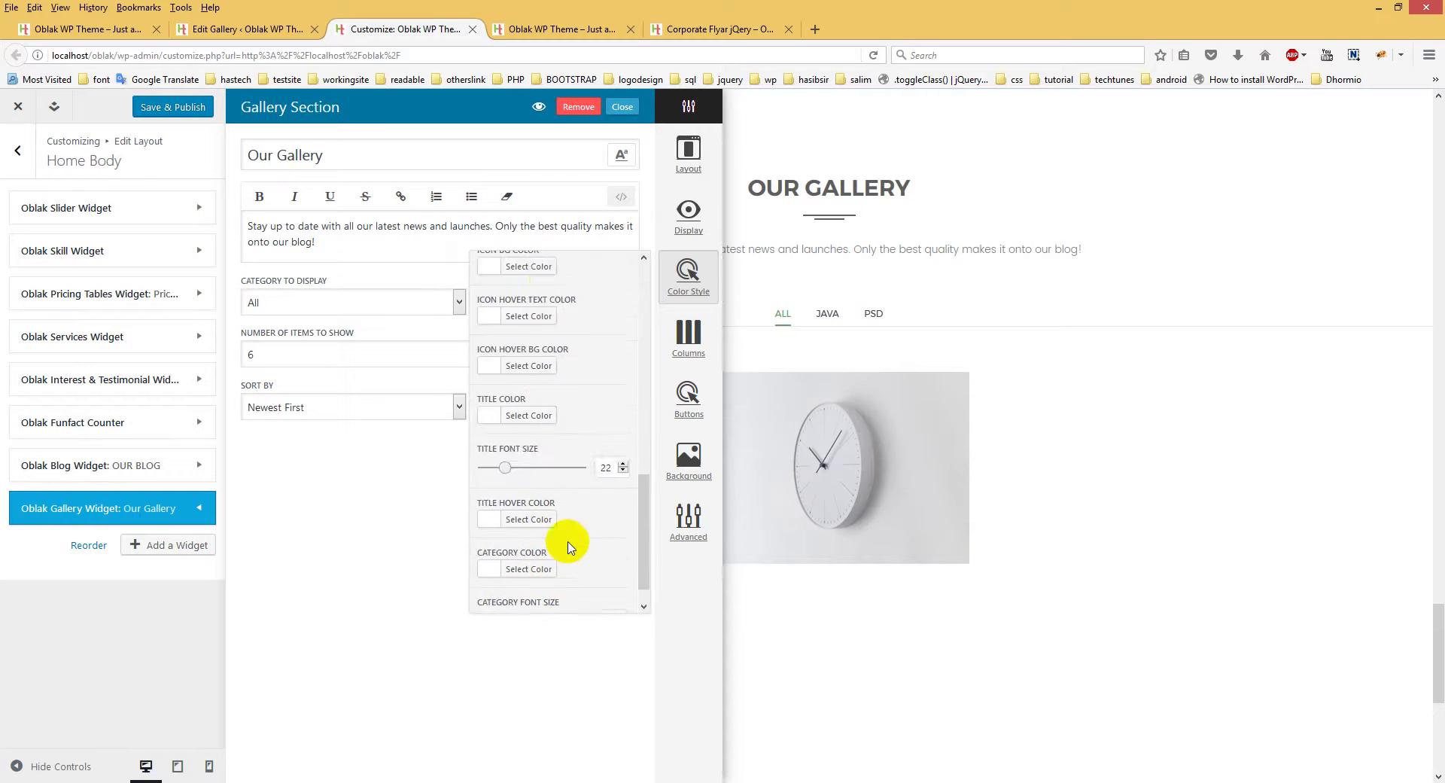
pyautogui.click(691, 340)
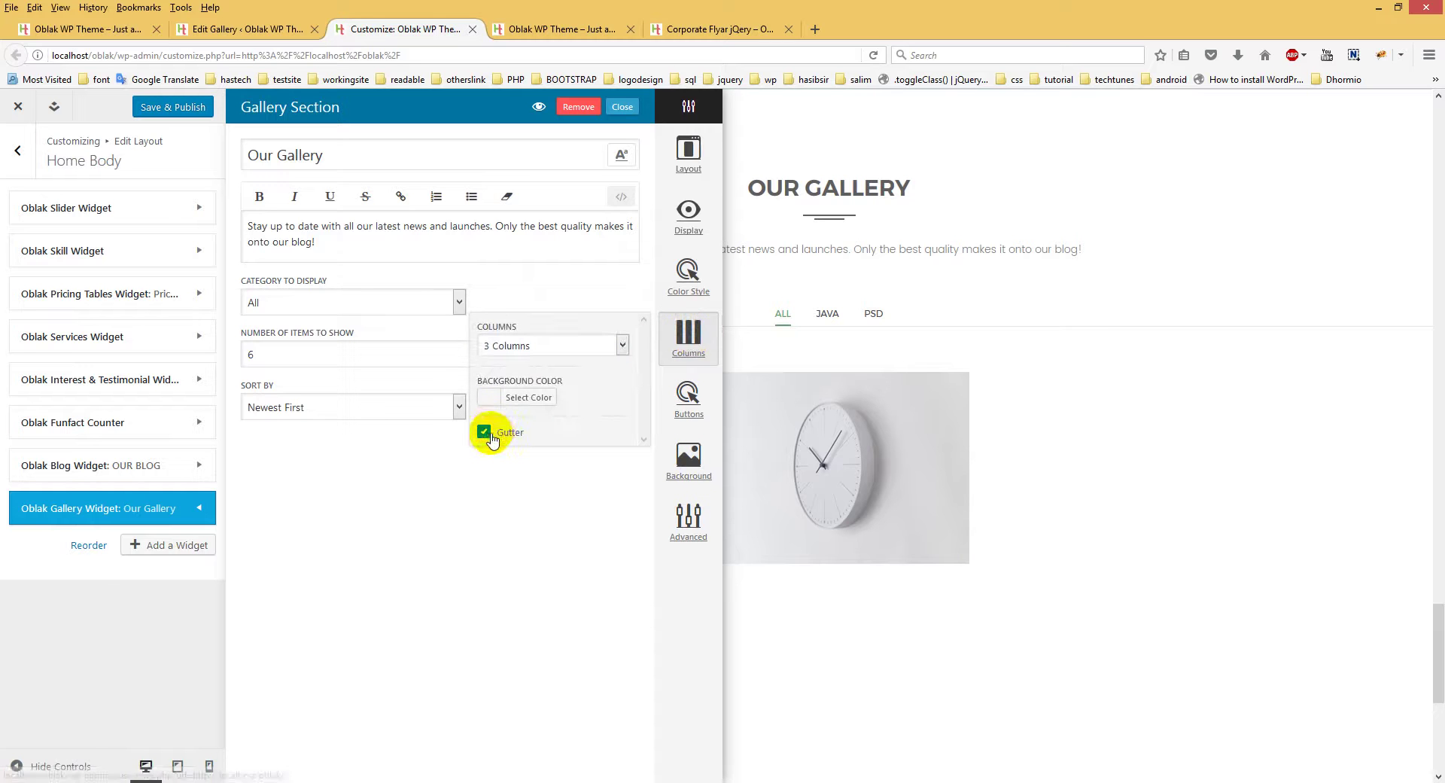
pyautogui.click(1047, 622)
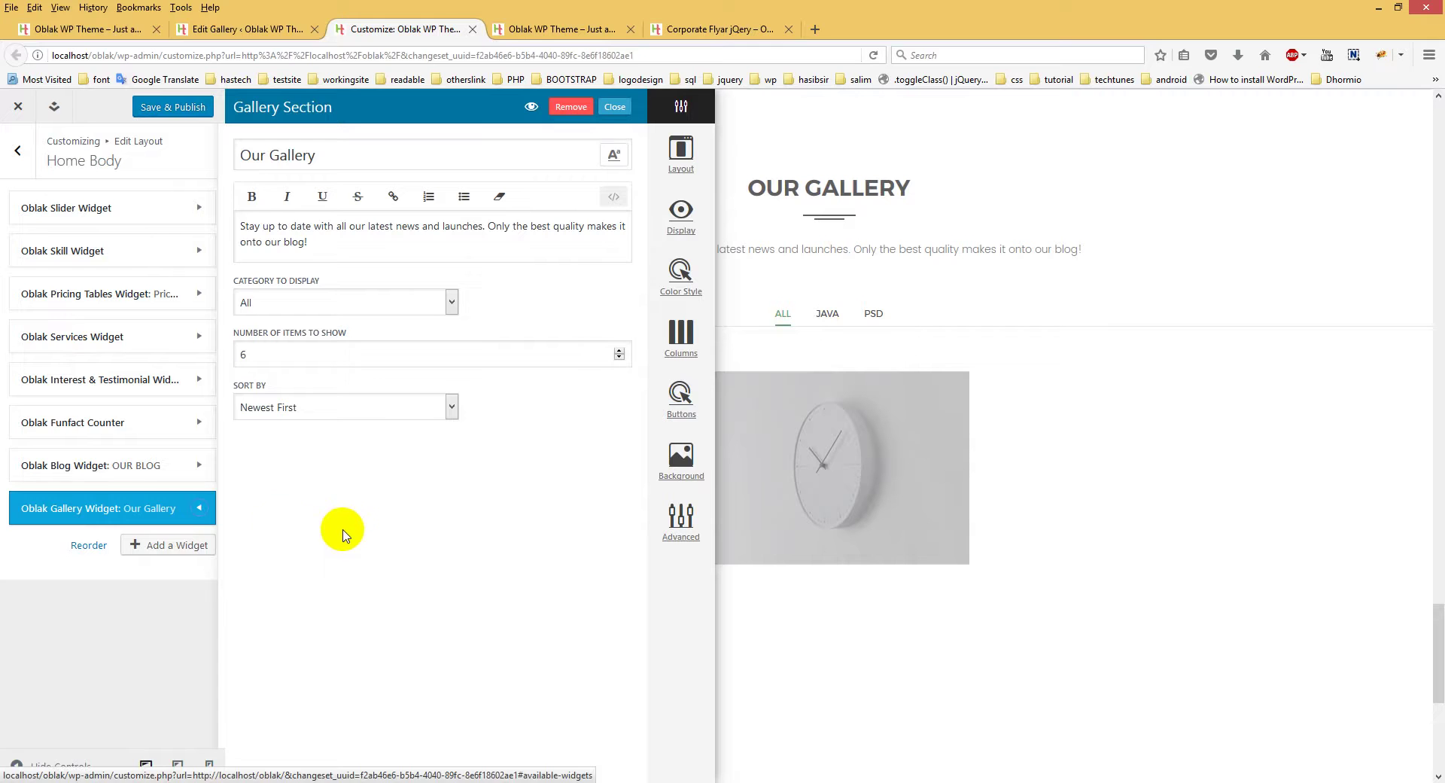
pyautogui.click(183, 506)
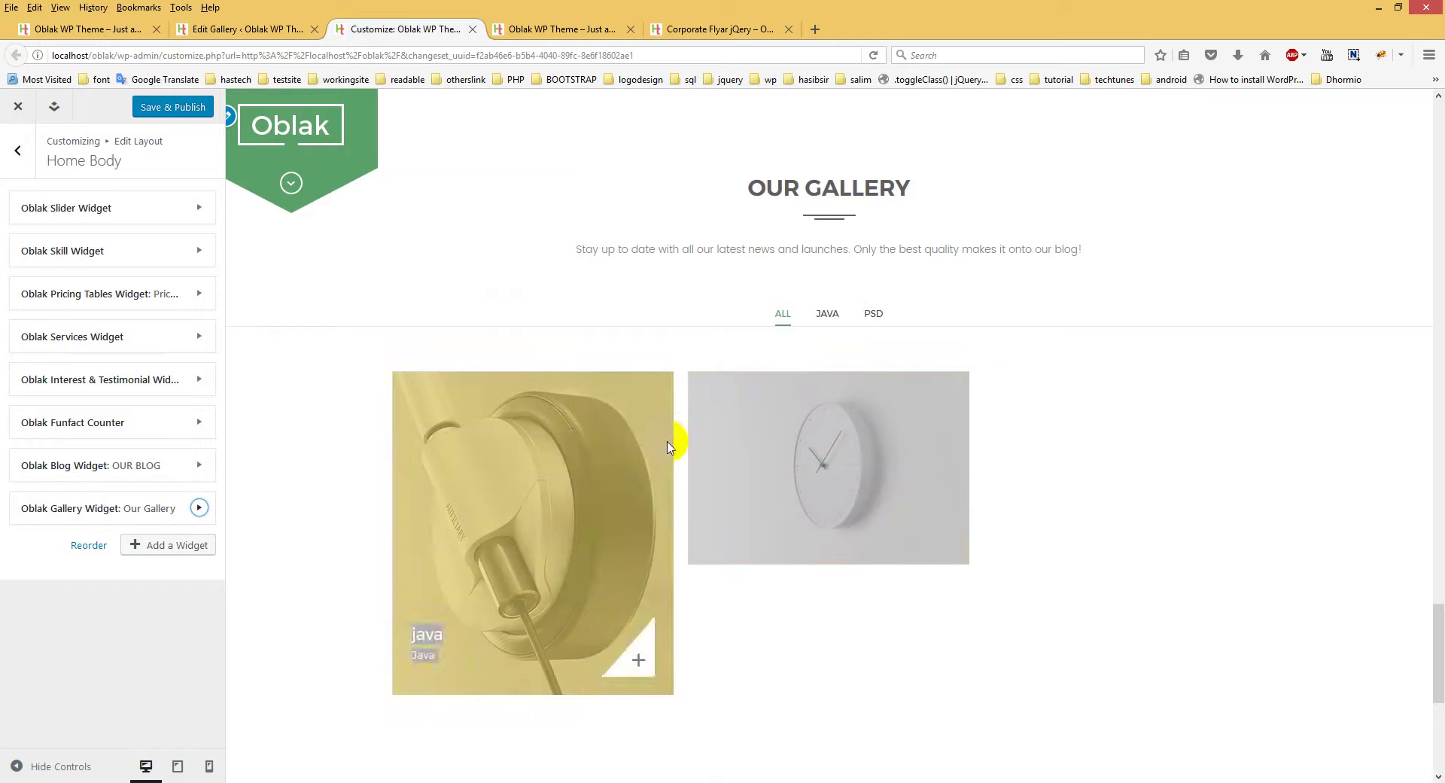
# Turn off the gutter between the gallery widget's columns, close the widget and preview the item spacing
pyautogui.click(145, 512)
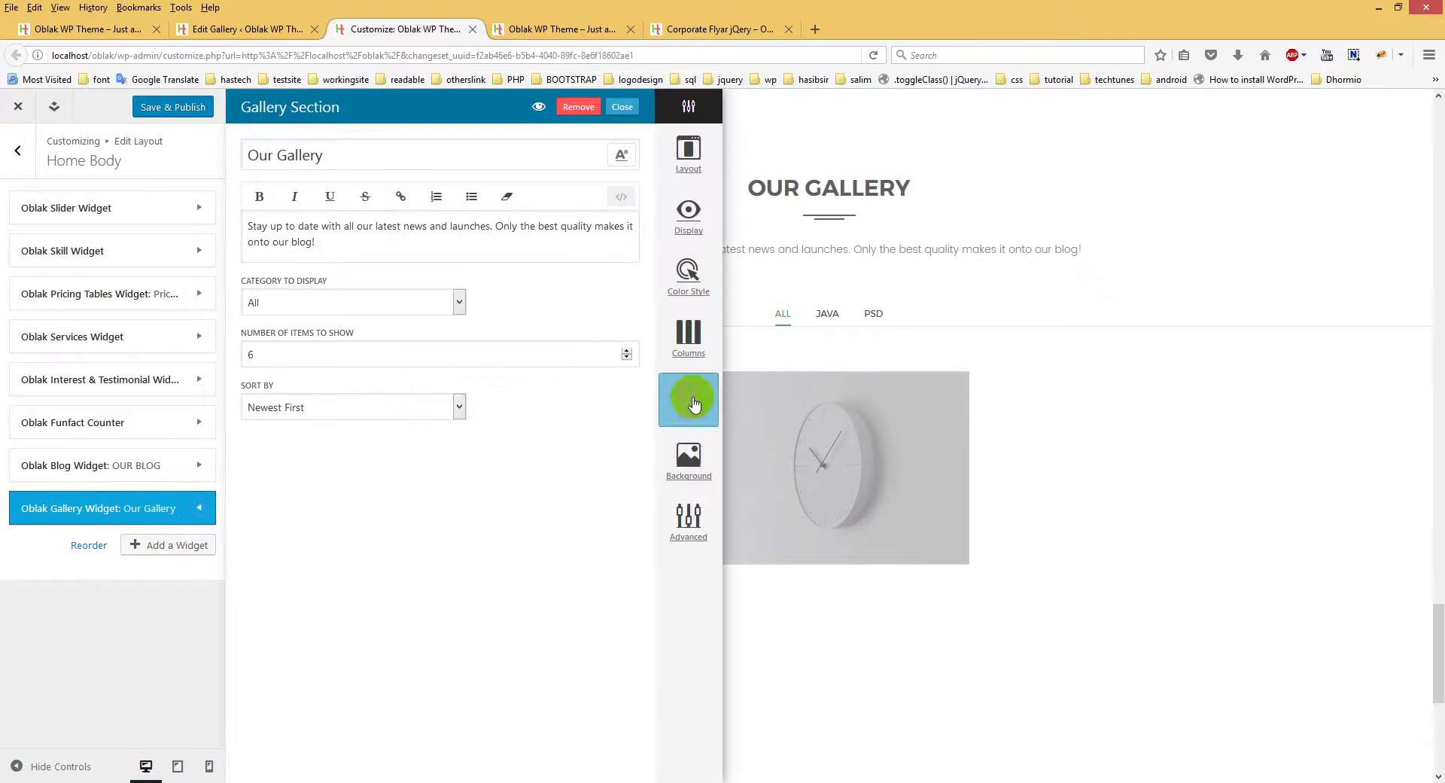
pyautogui.click(688, 336)
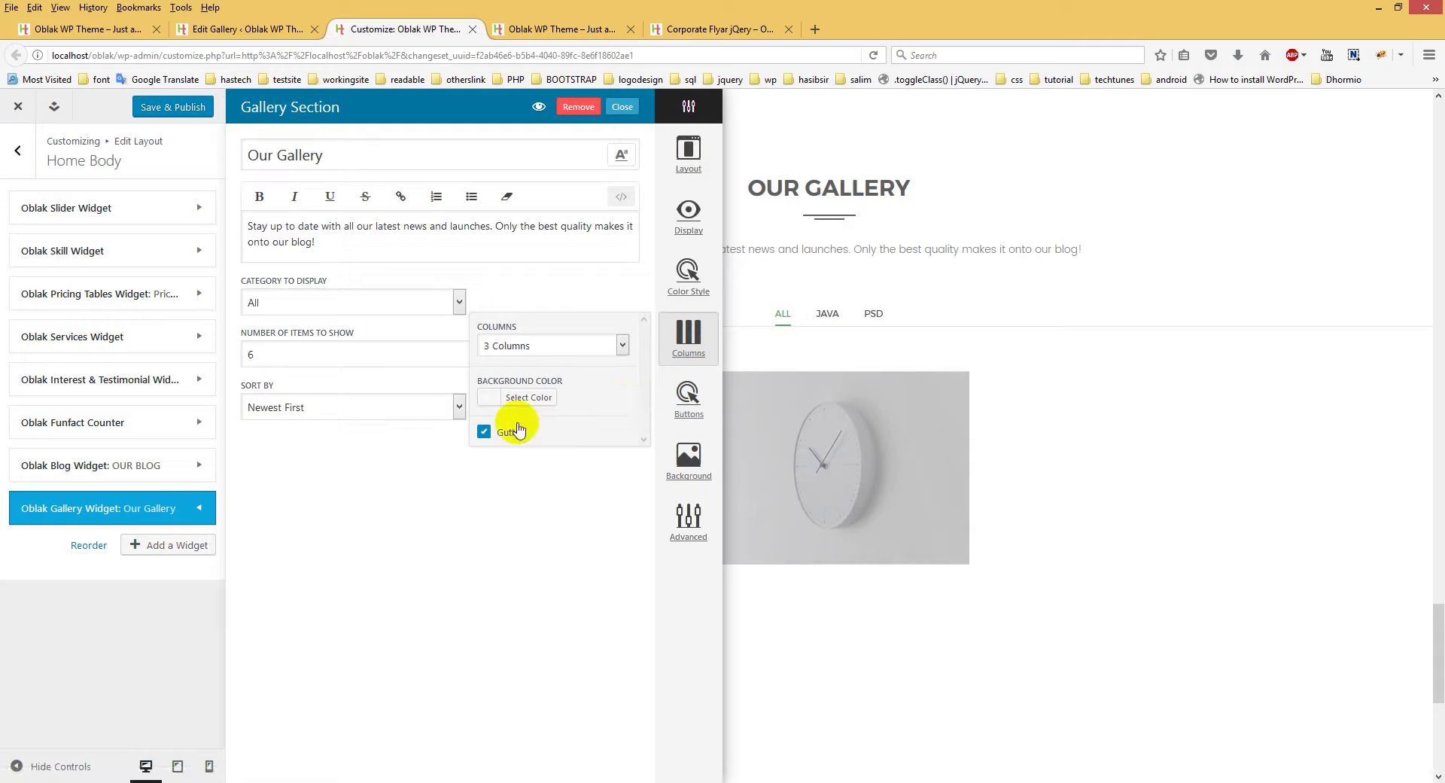
pyautogui.click(484, 432)
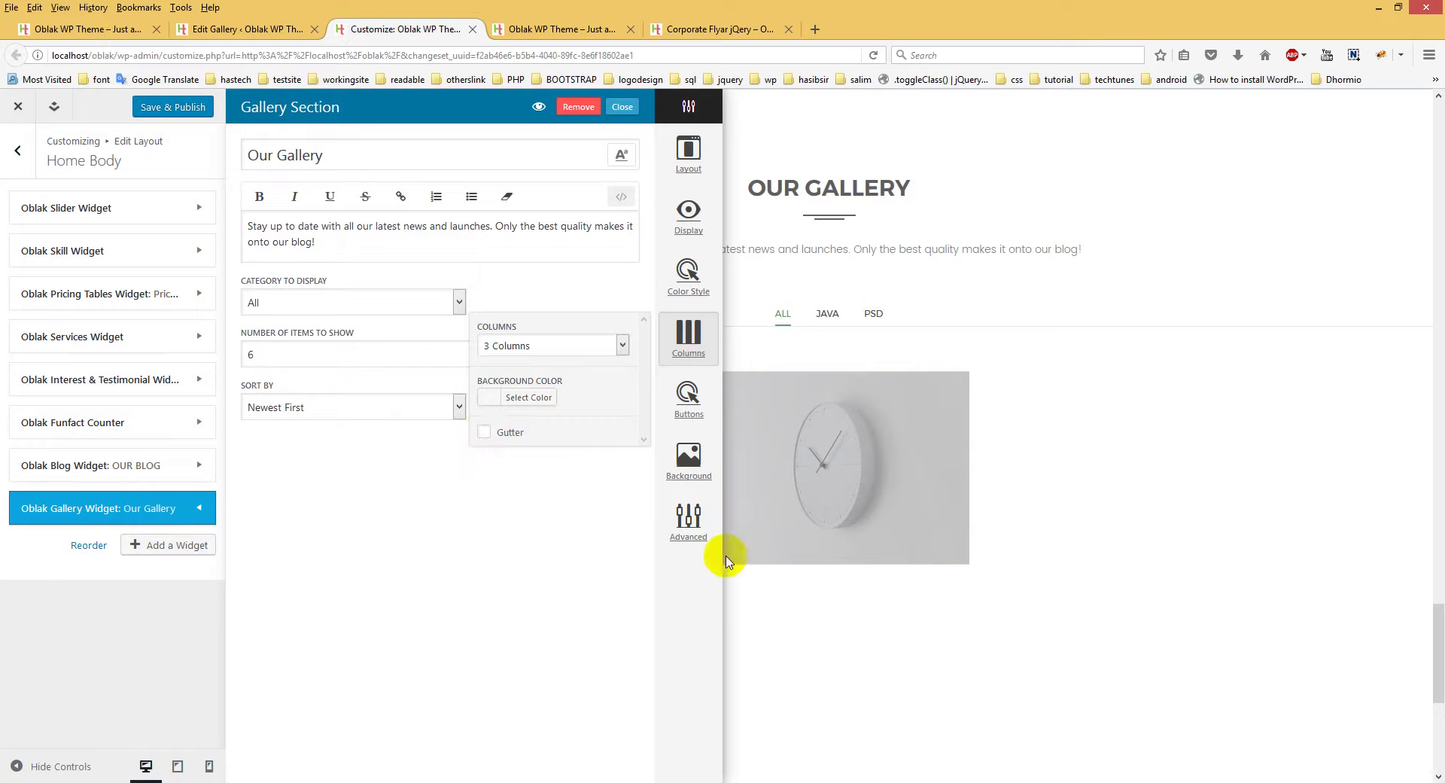
pyautogui.click(756, 591)
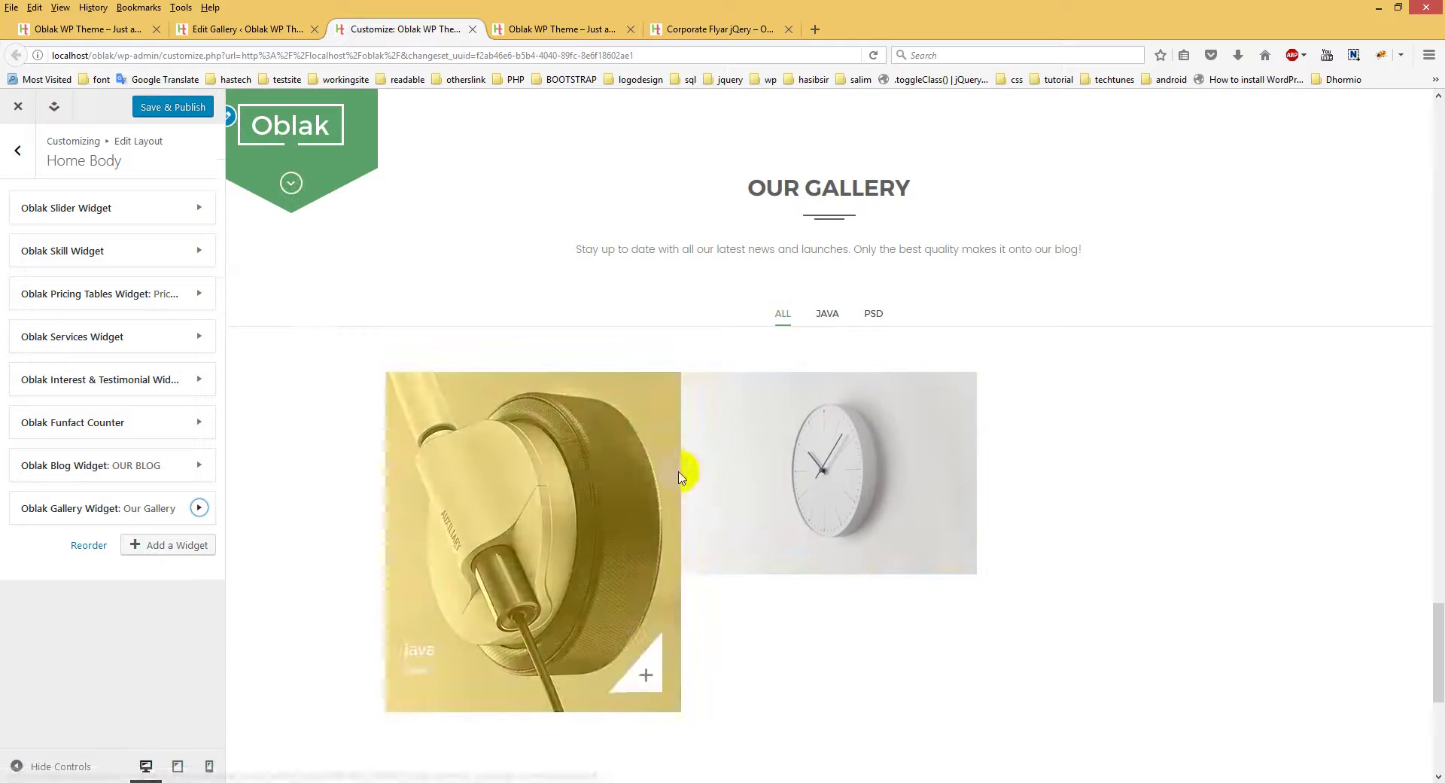
# Switch the gallery widget's layout to Full Width and close the widget to preview it
pyautogui.click(140, 512)
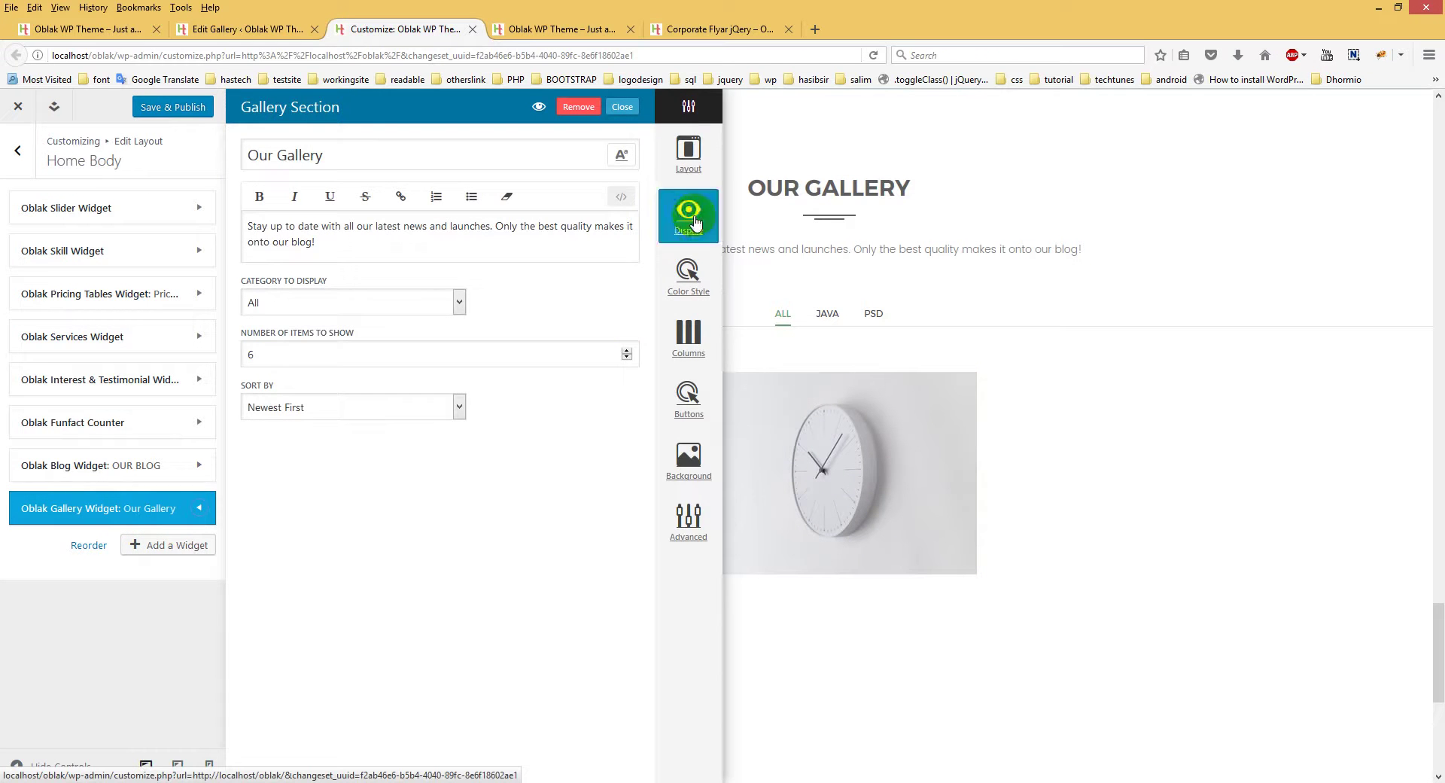
pyautogui.click(691, 220)
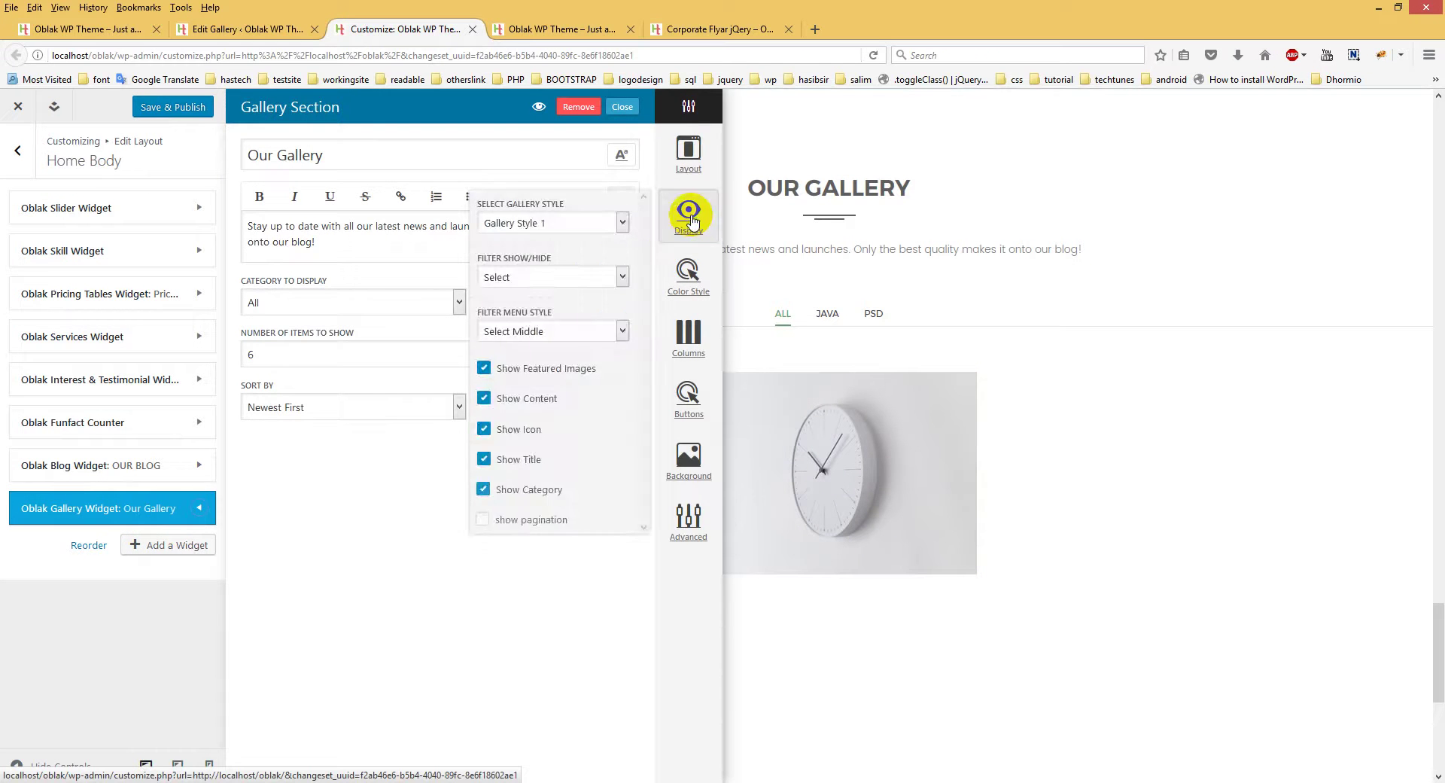
pyautogui.click(687, 153)
pyautogui.click(625, 215)
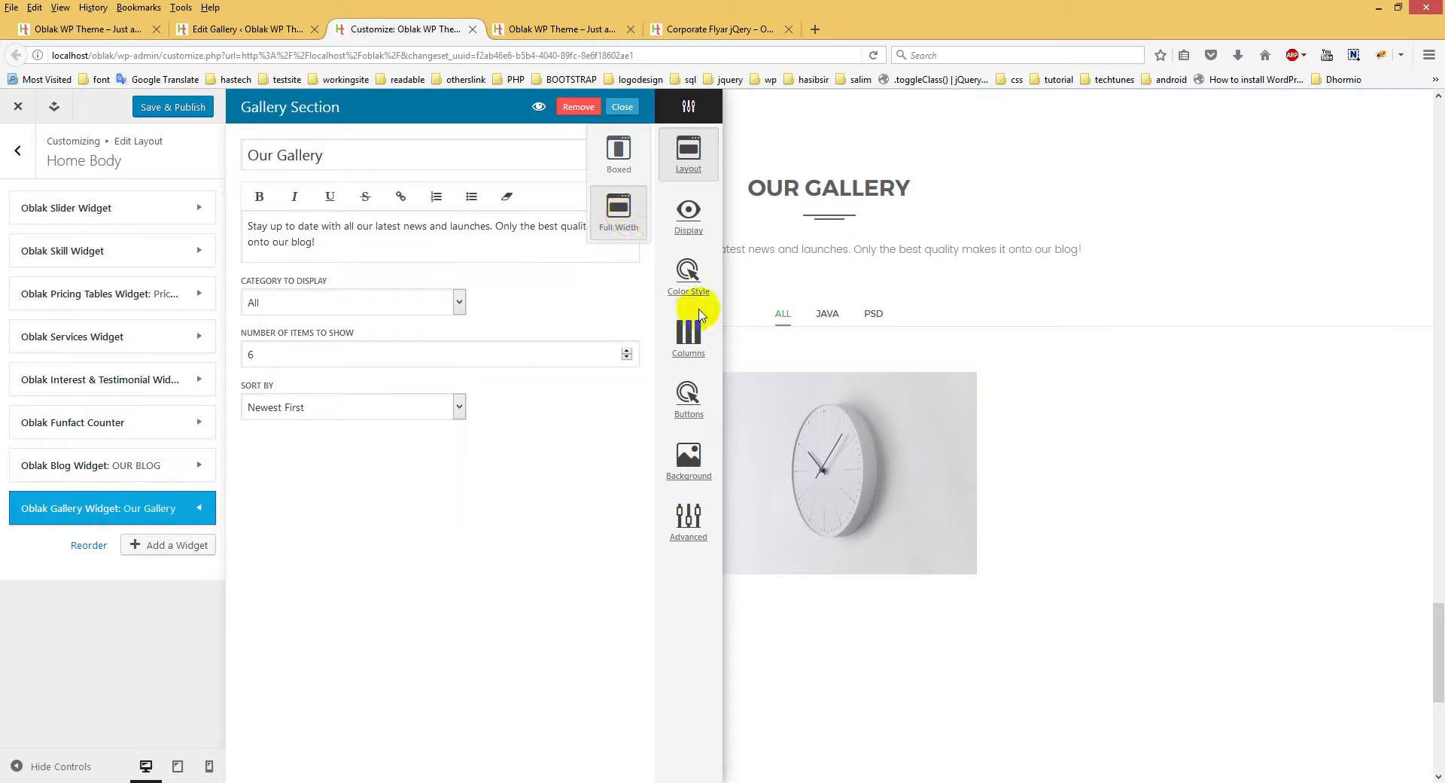
pyautogui.click(777, 315)
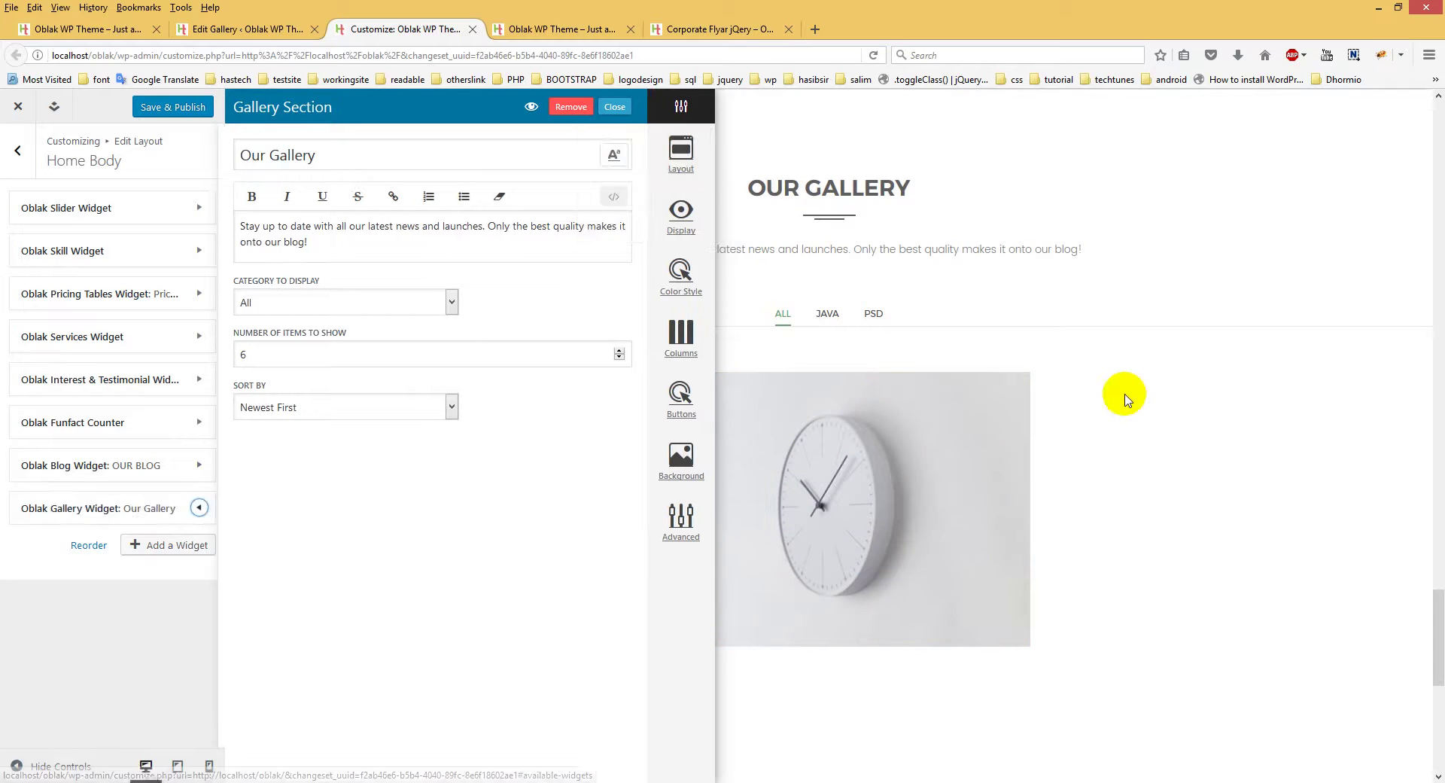
pyautogui.click(1121, 398)
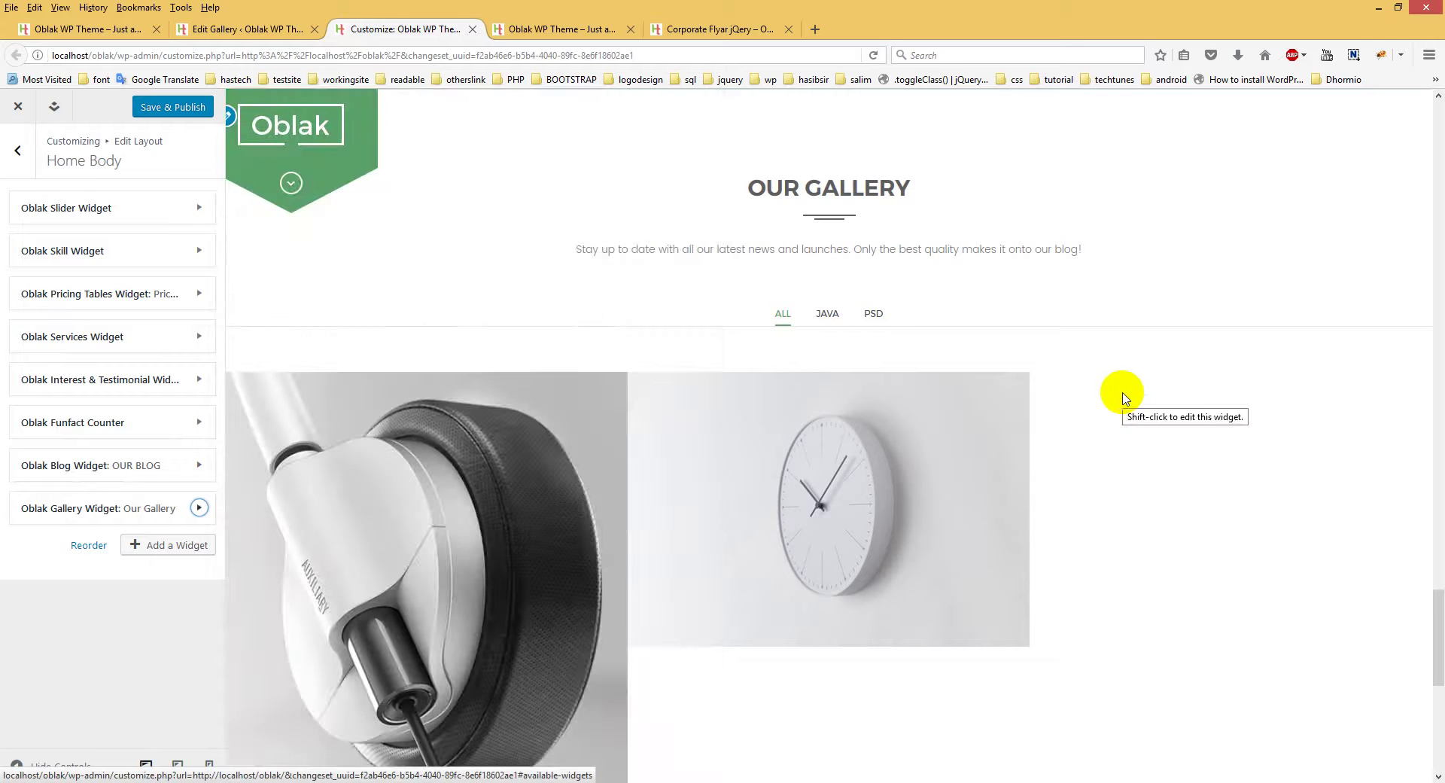
# Test the gallery's Java, PSD and All category filters in the preview and check the headphone item's hover overlay
pyautogui.click(488, 456)
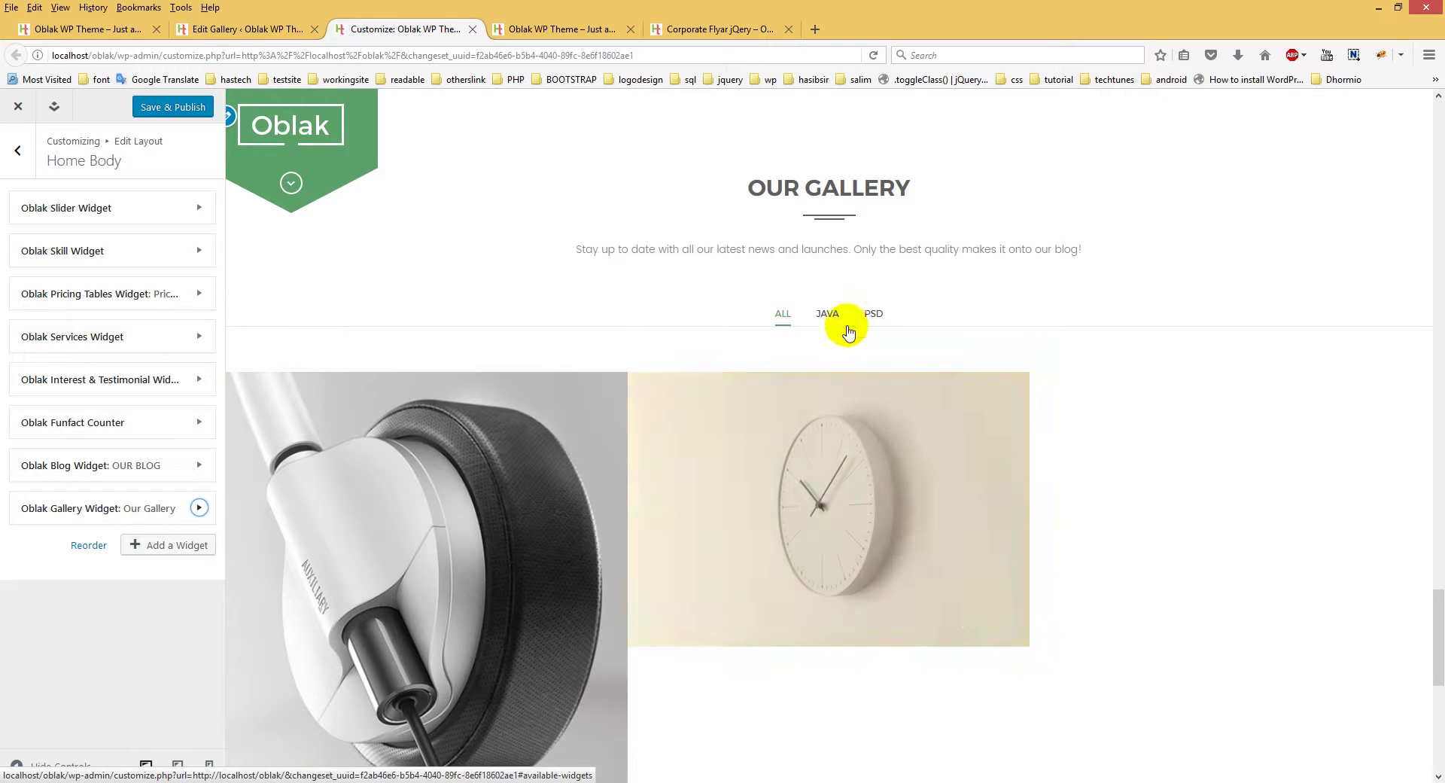
pyautogui.click(827, 314)
pyautogui.click(871, 318)
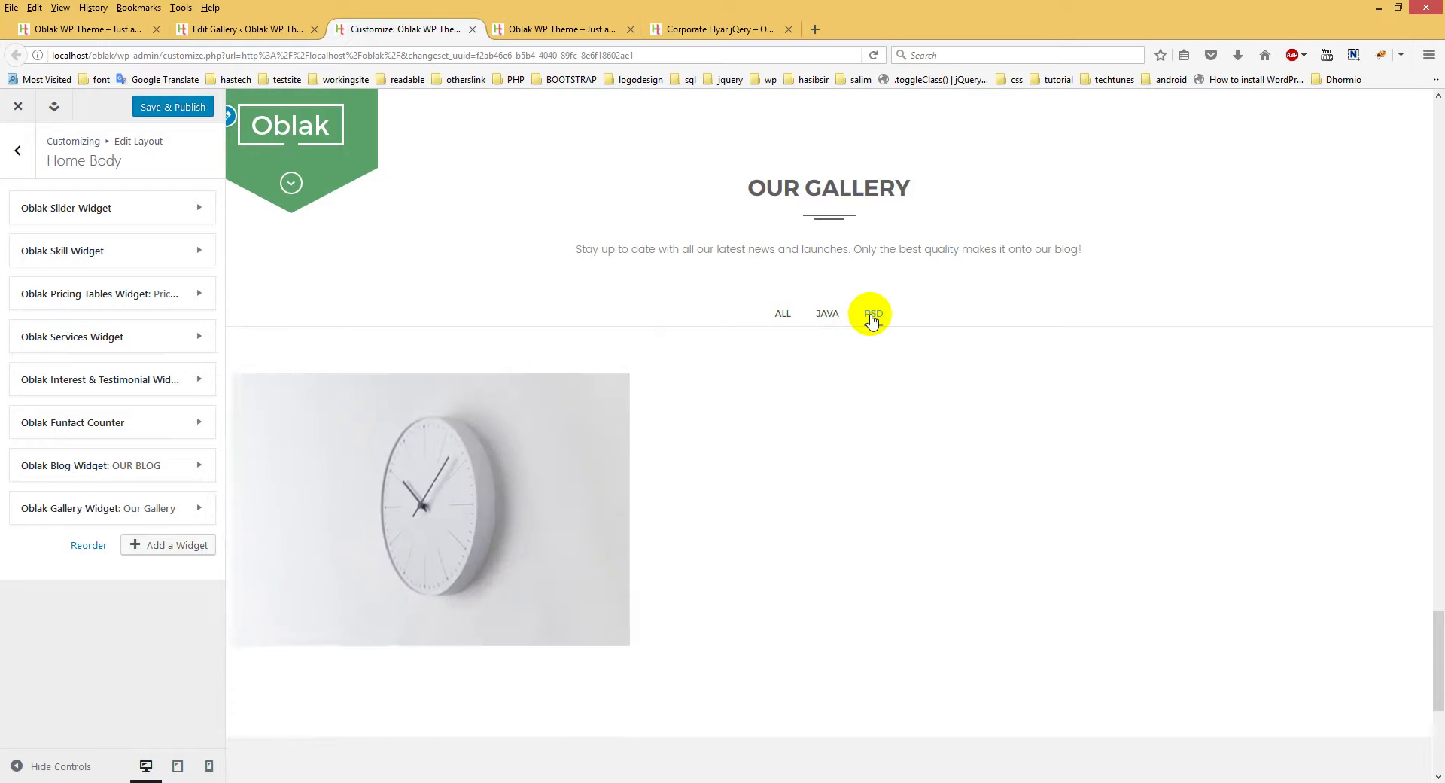
pyautogui.click(829, 314)
pyautogui.click(874, 316)
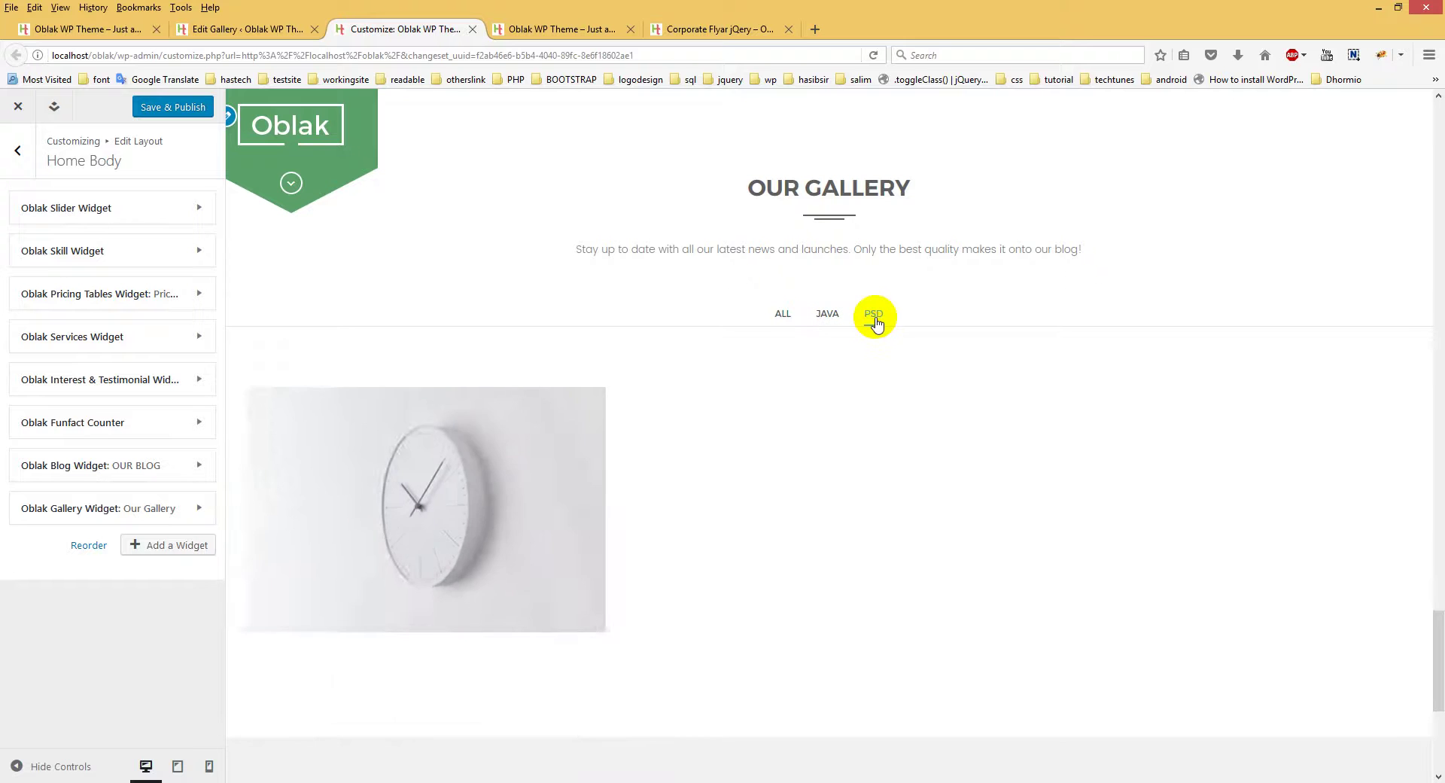
pyautogui.click(785, 316)
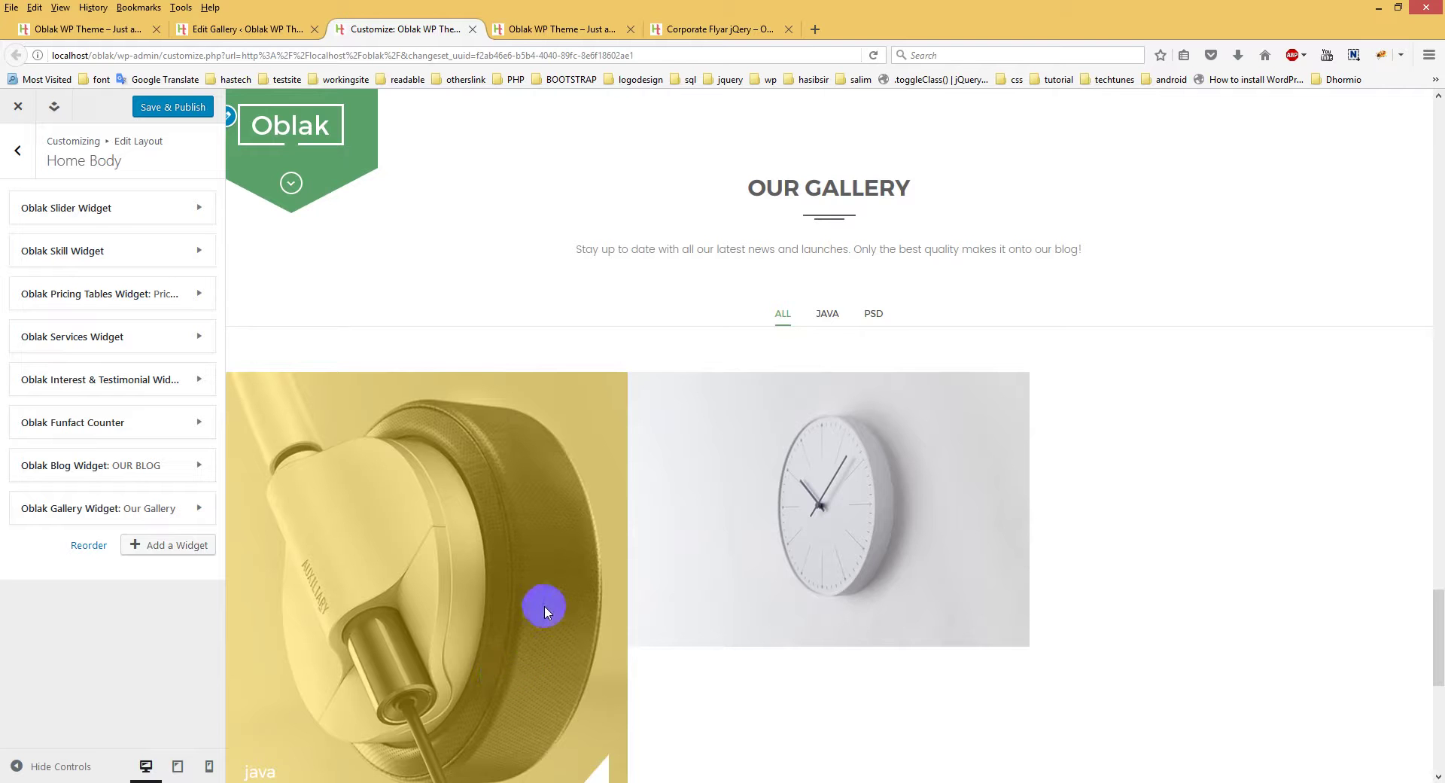
pyautogui.scroll(-2, 700, 550)
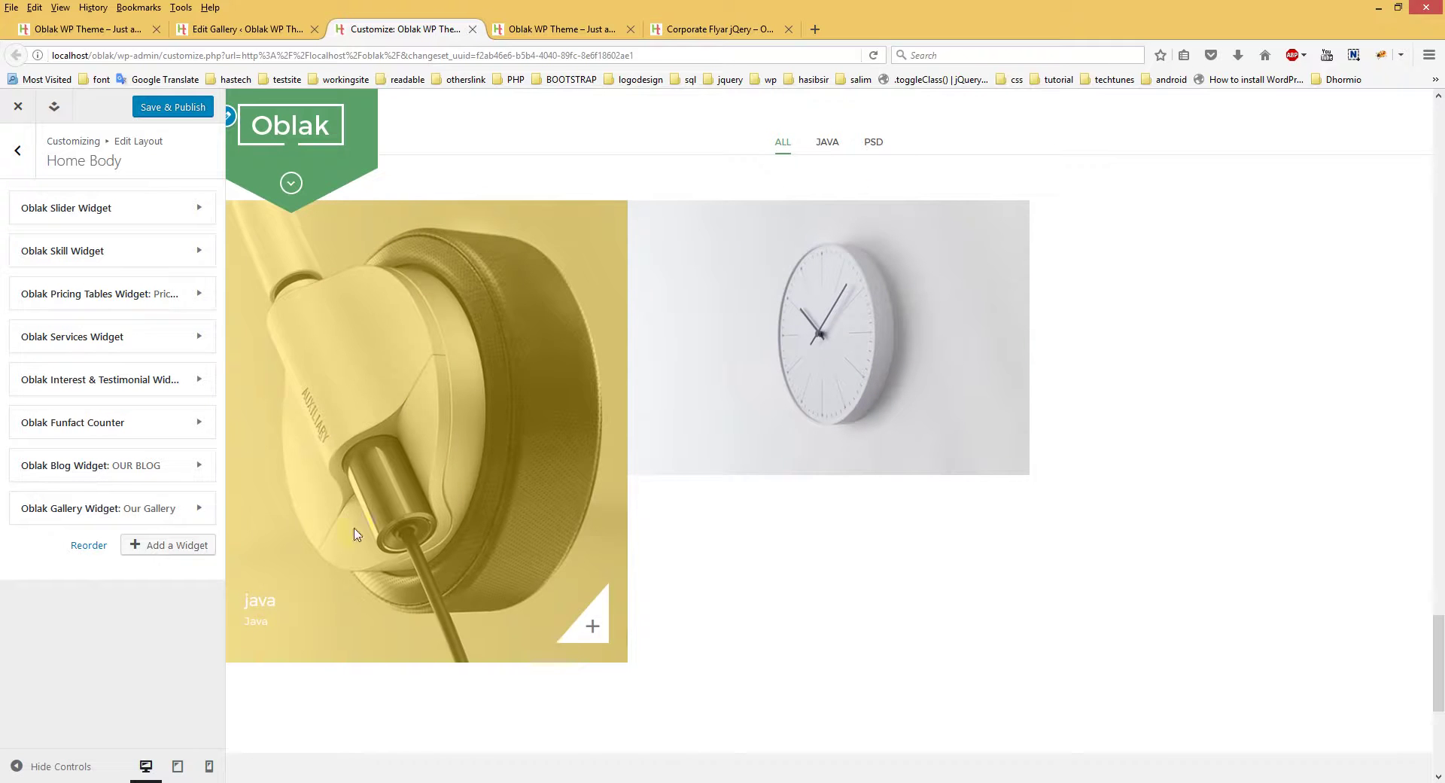
pyautogui.hotkey('alt', 'Tab')
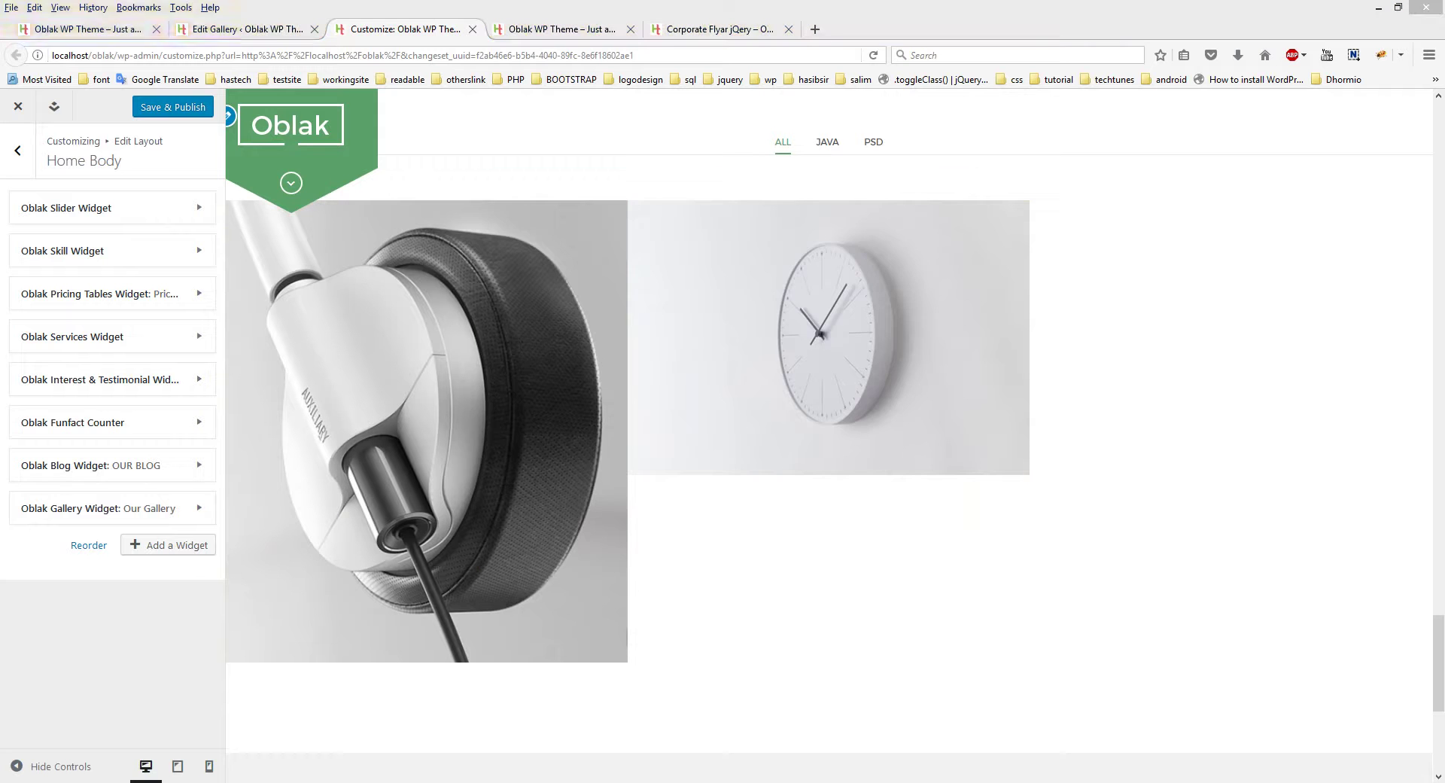